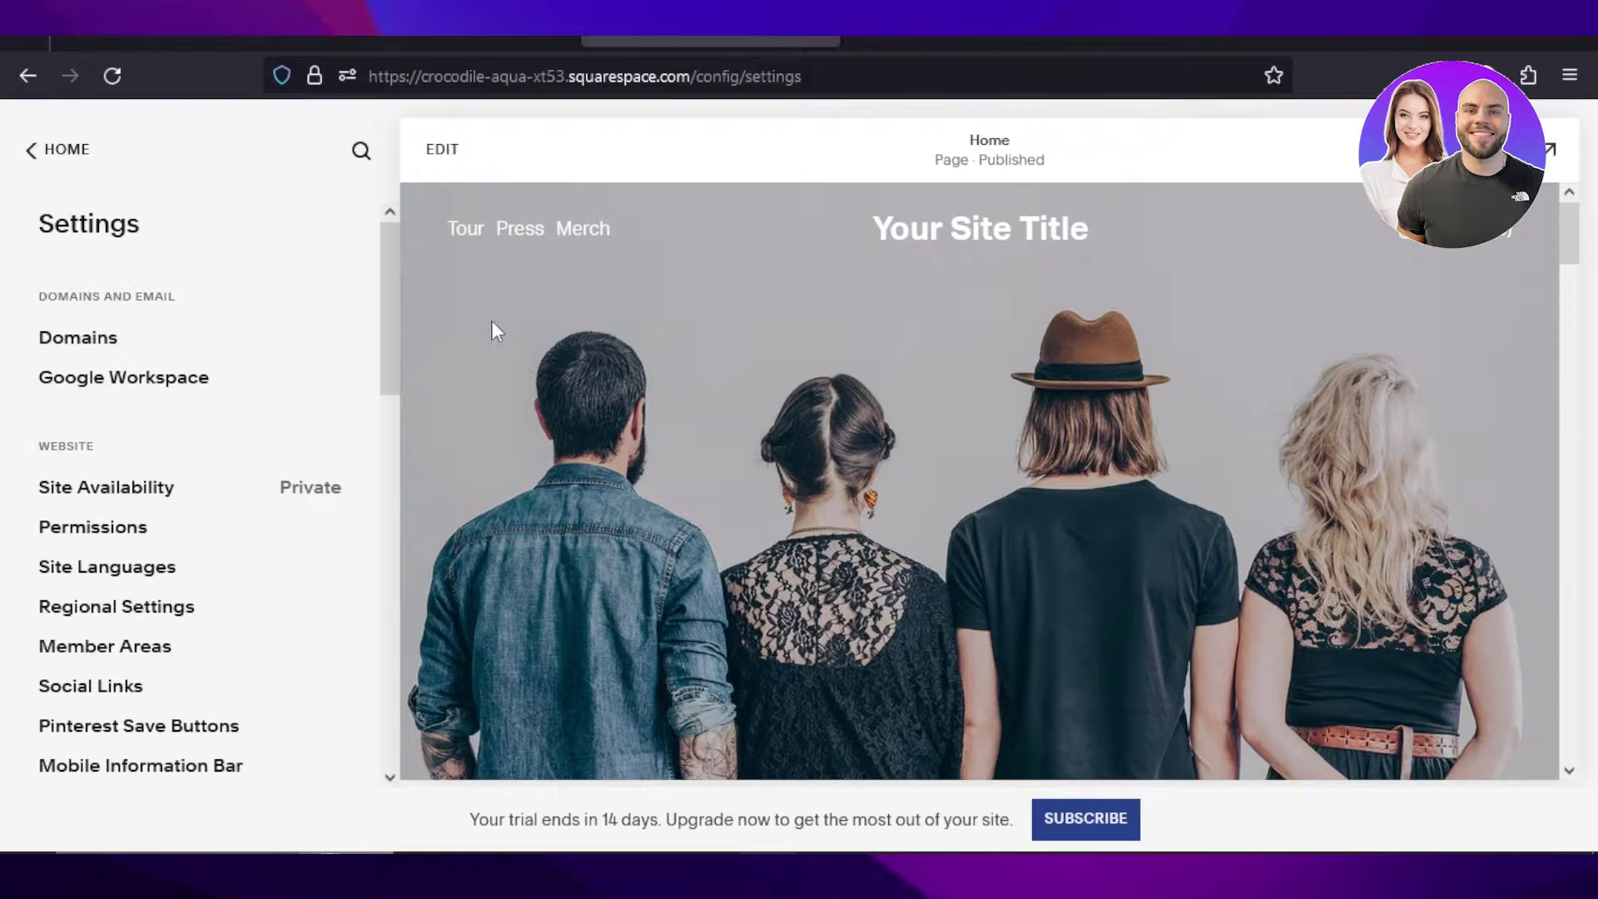
Return to the site's main menu and look over its sections and the home page preview
drag(390, 303, 398, 211)
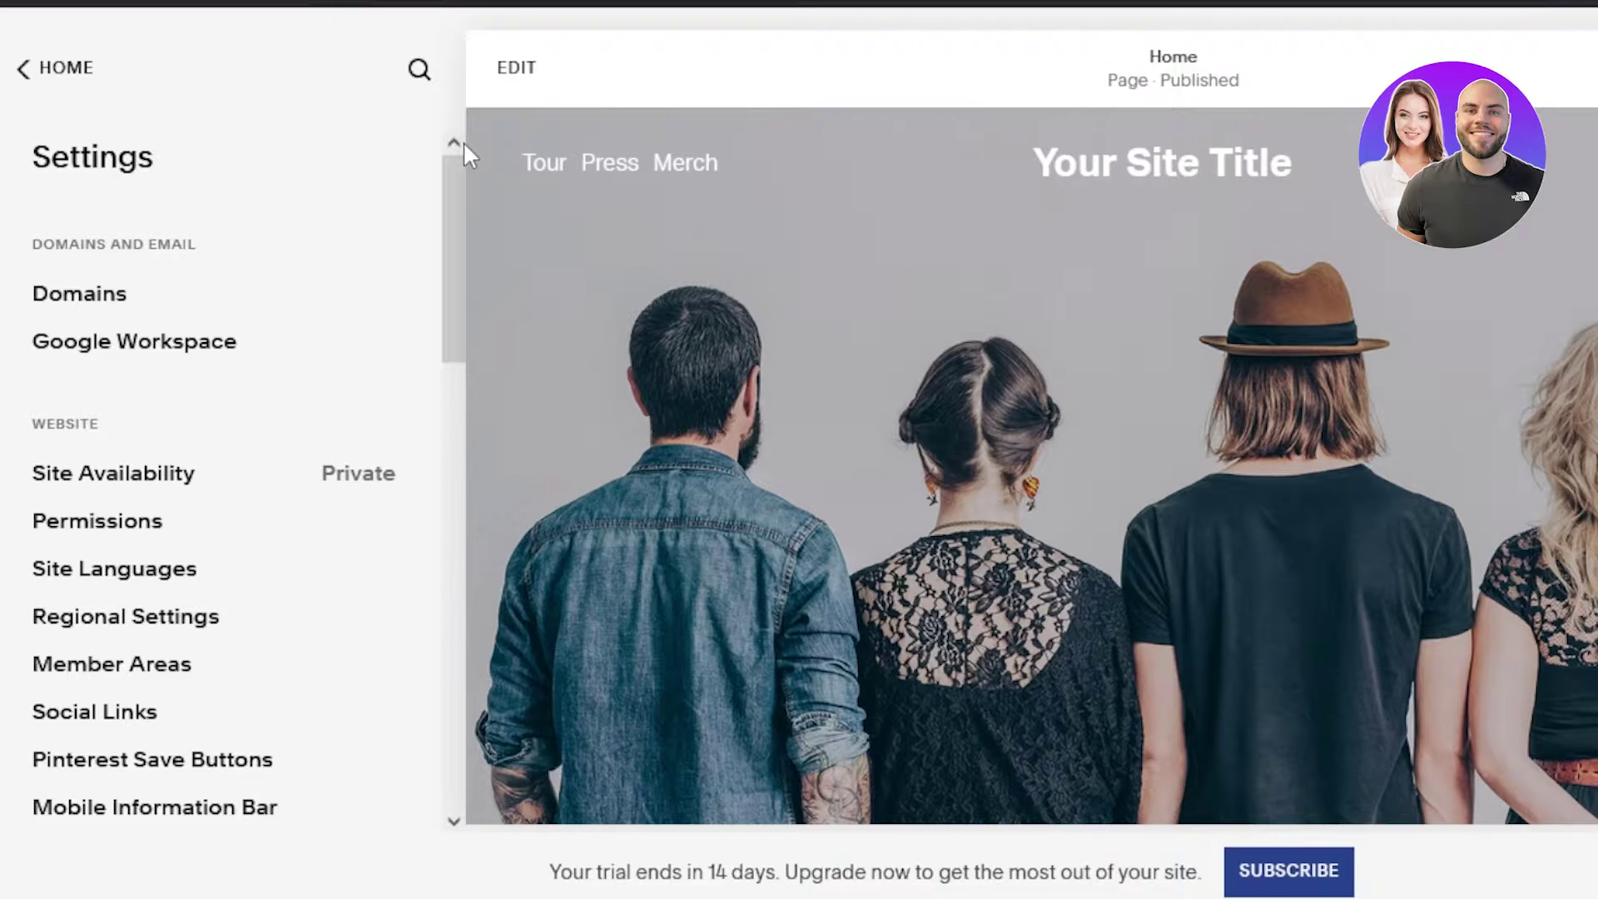
click(21, 68)
drag(454, 265, 442, 421)
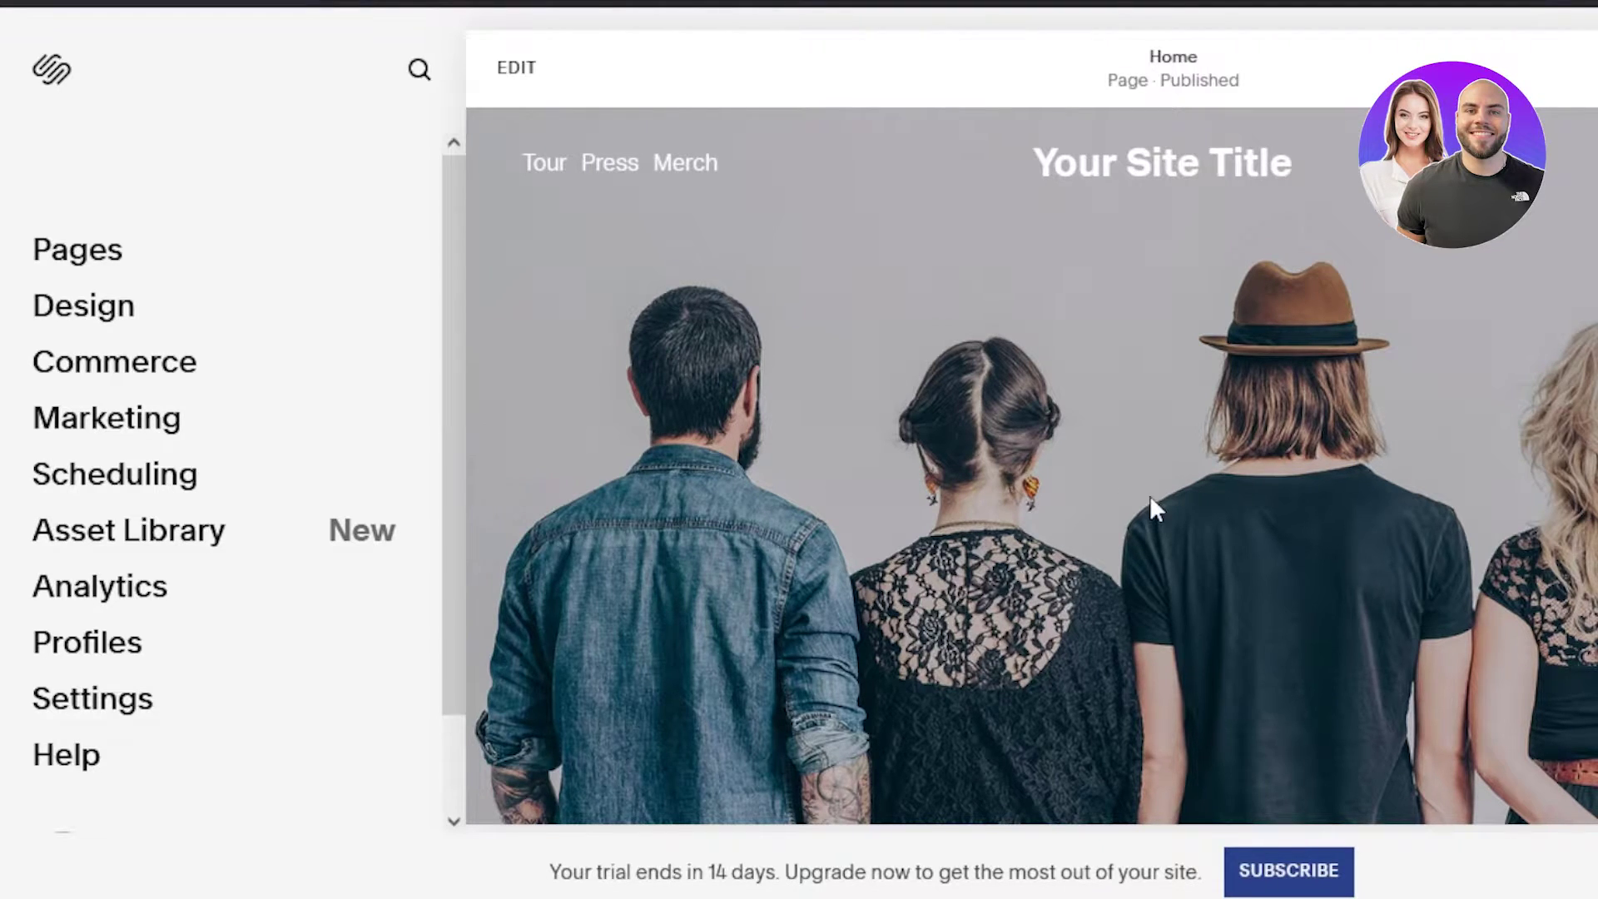
scroll(1032, 467, down, 8)
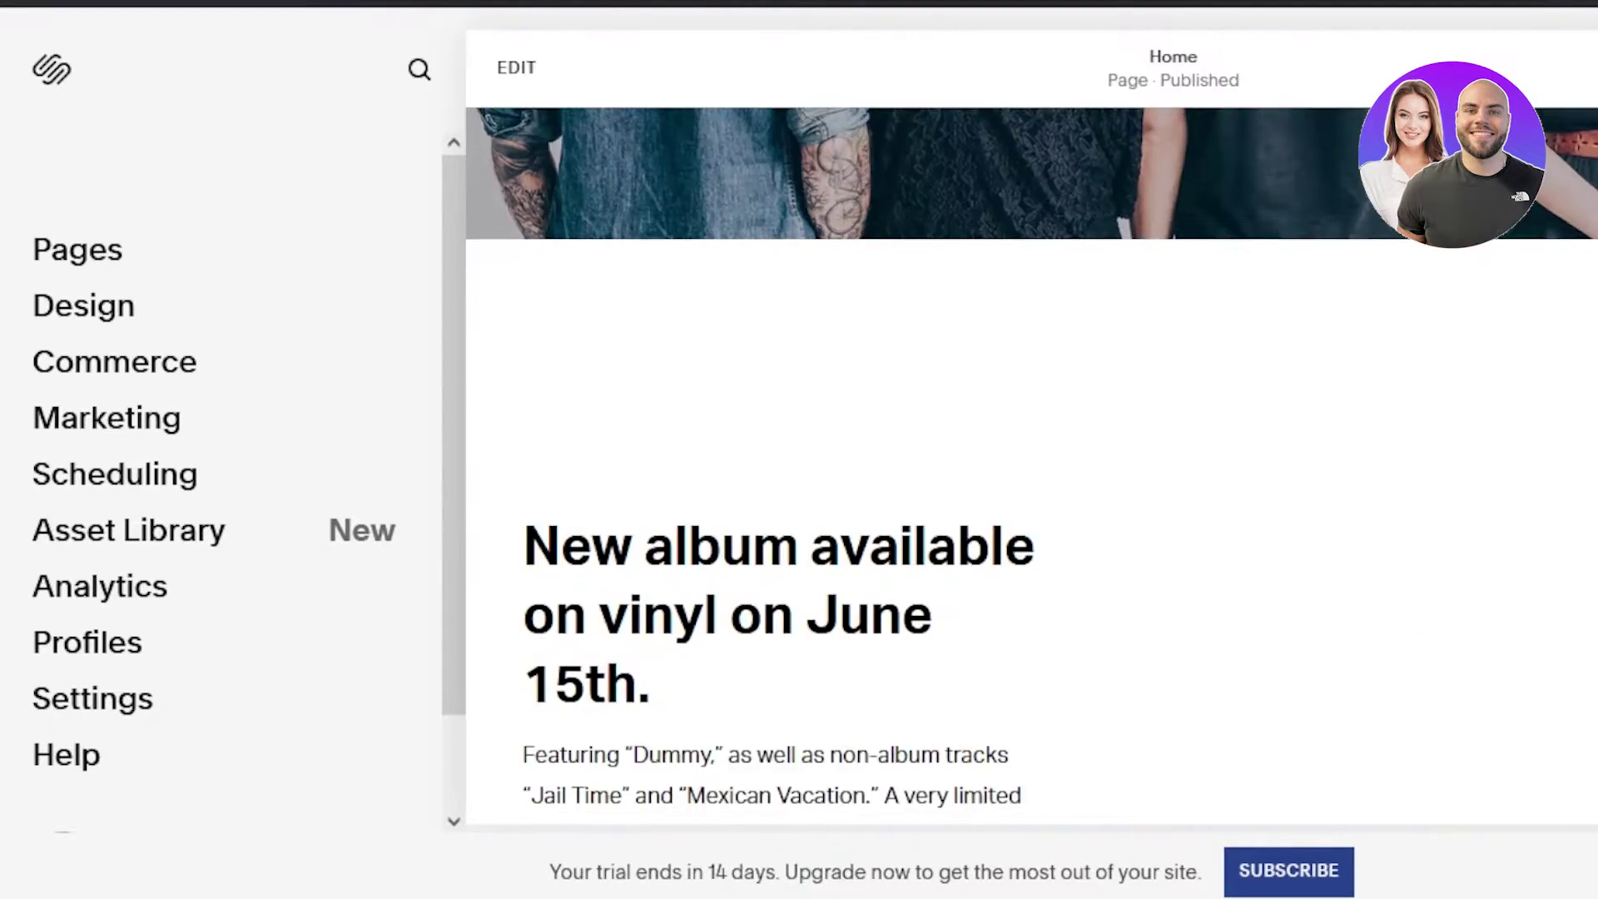
scroll(1032, 467, up, 8)
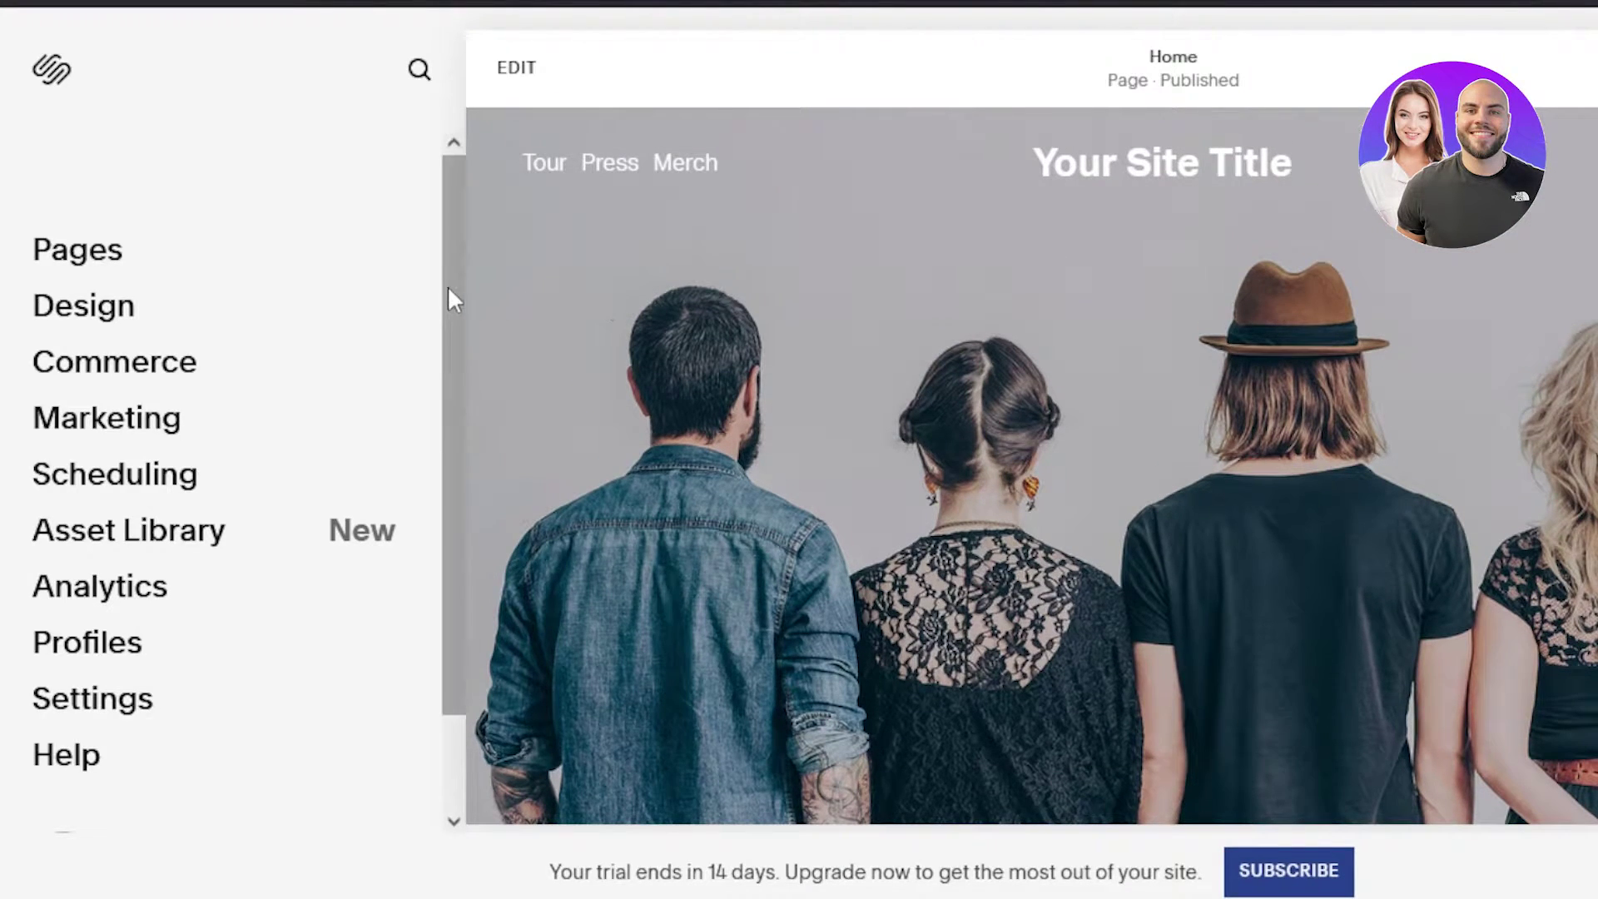
mouse_move(448, 290)
mouse_down()
mouse_move(441, 437)
mouse_move(438, 270)
mouse_up()
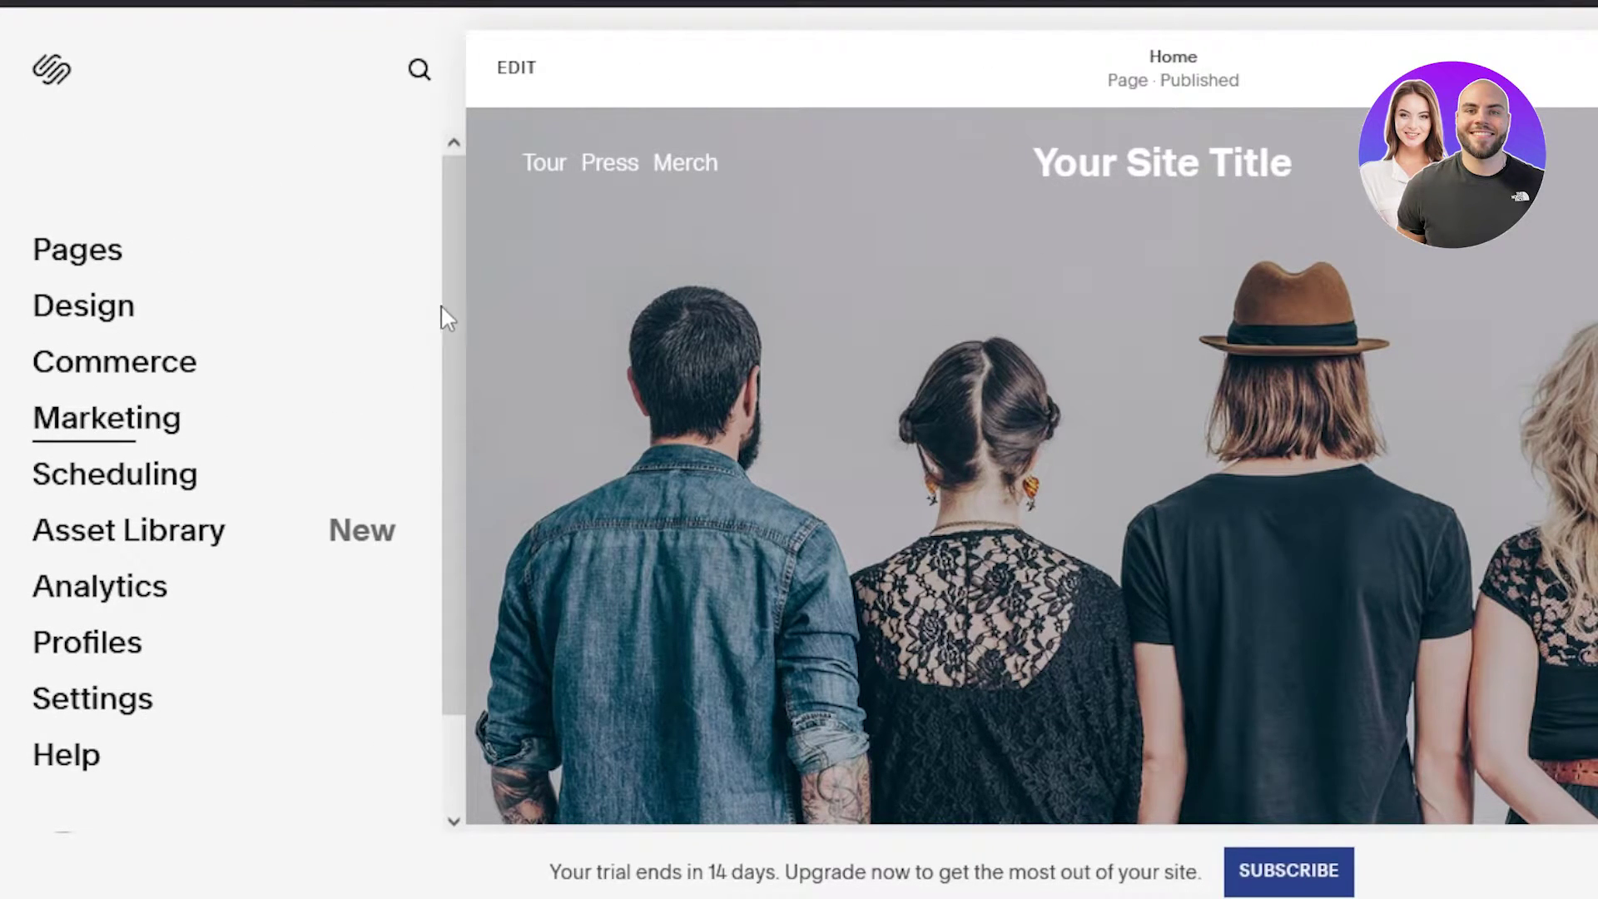
drag(447, 310, 455, 242)
drag(452, 313, 456, 358)
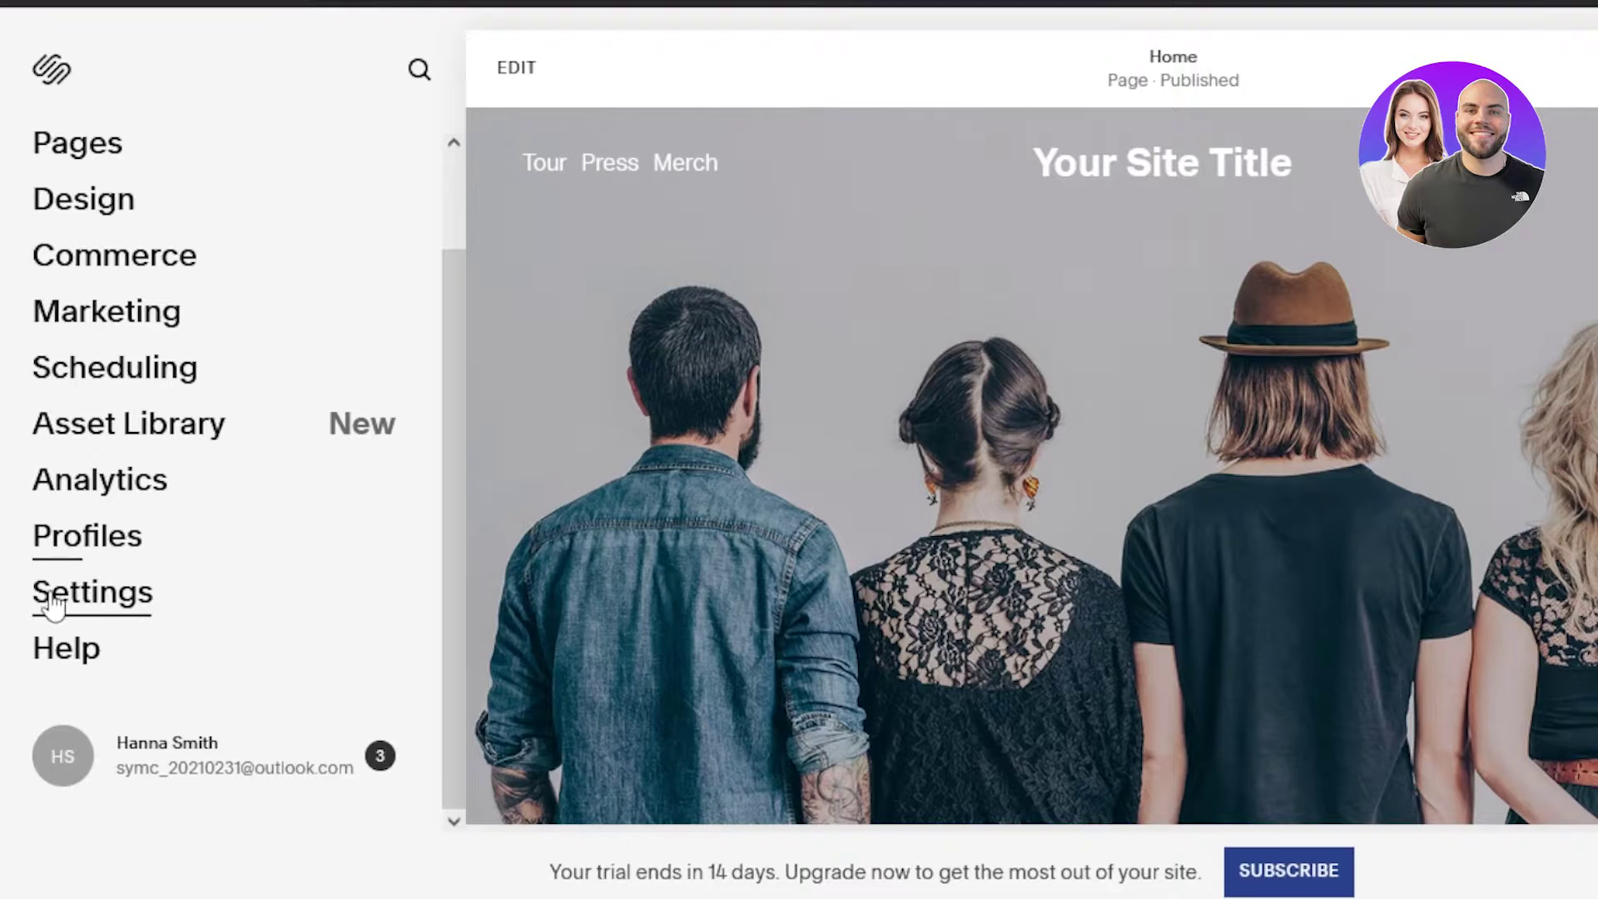
Open the SEO Appearance page in the site's settings
click(73, 616)
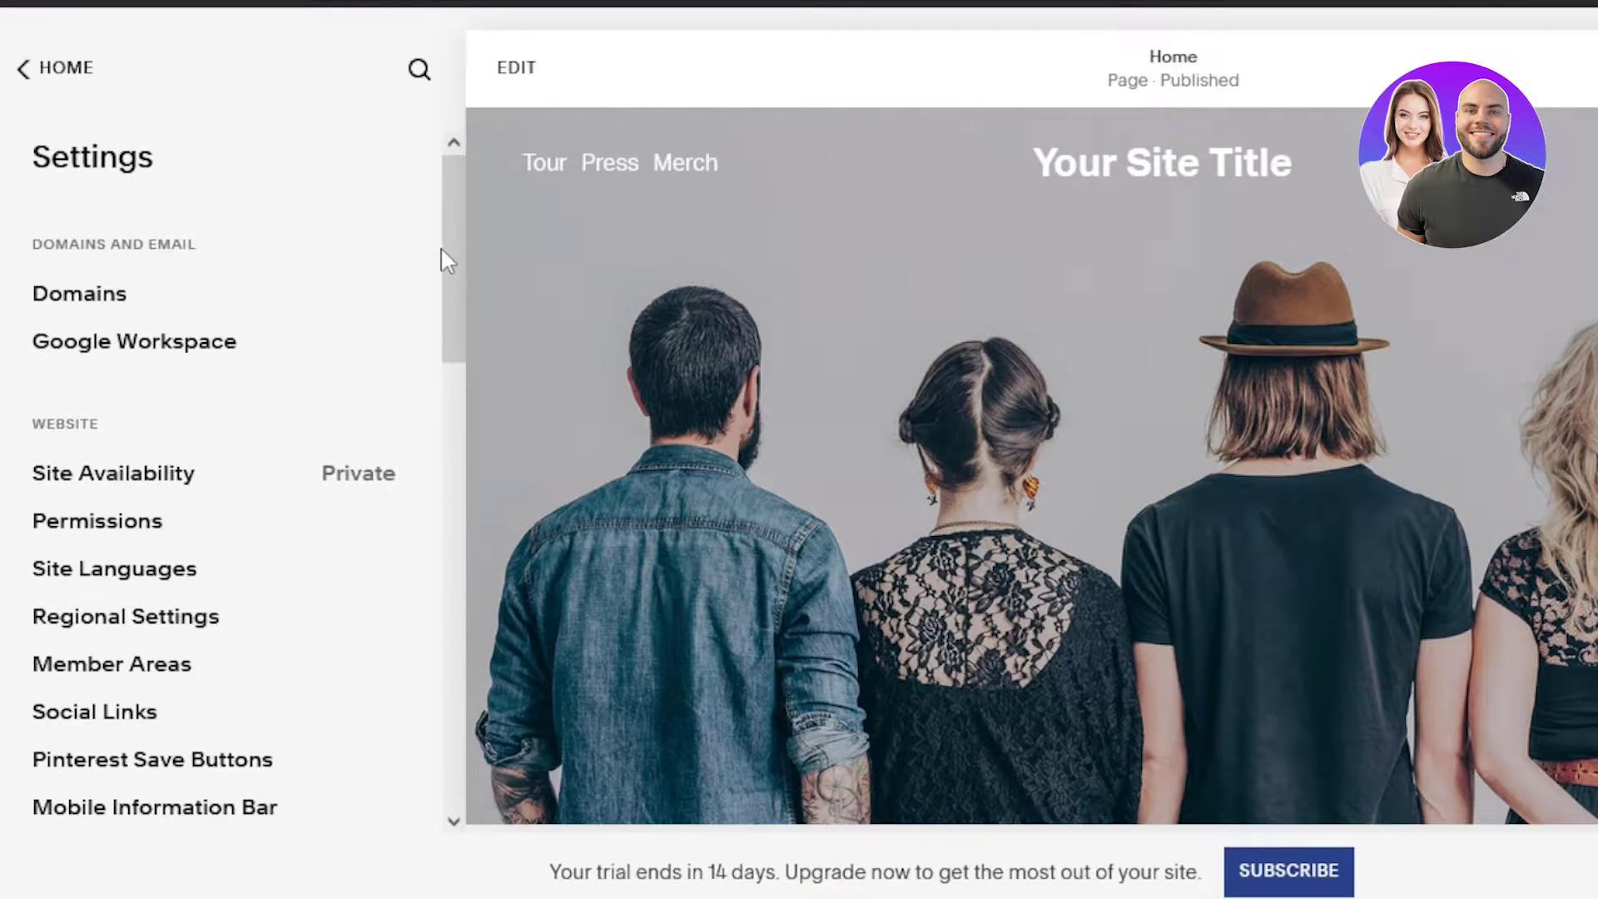
drag(460, 227, 455, 597)
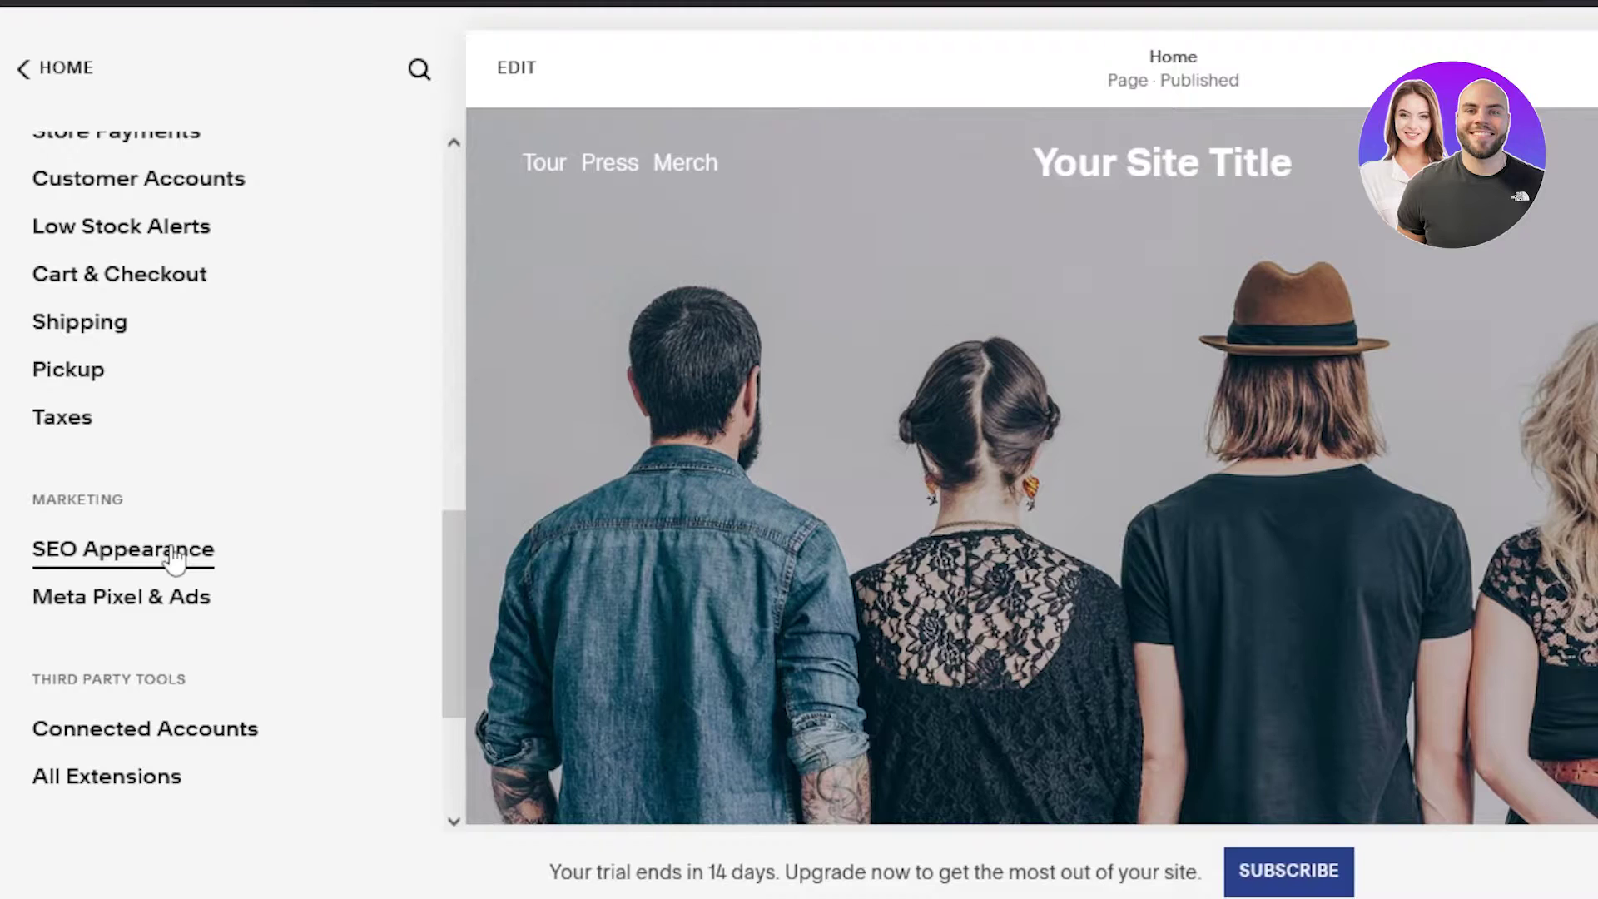
click(80, 555)
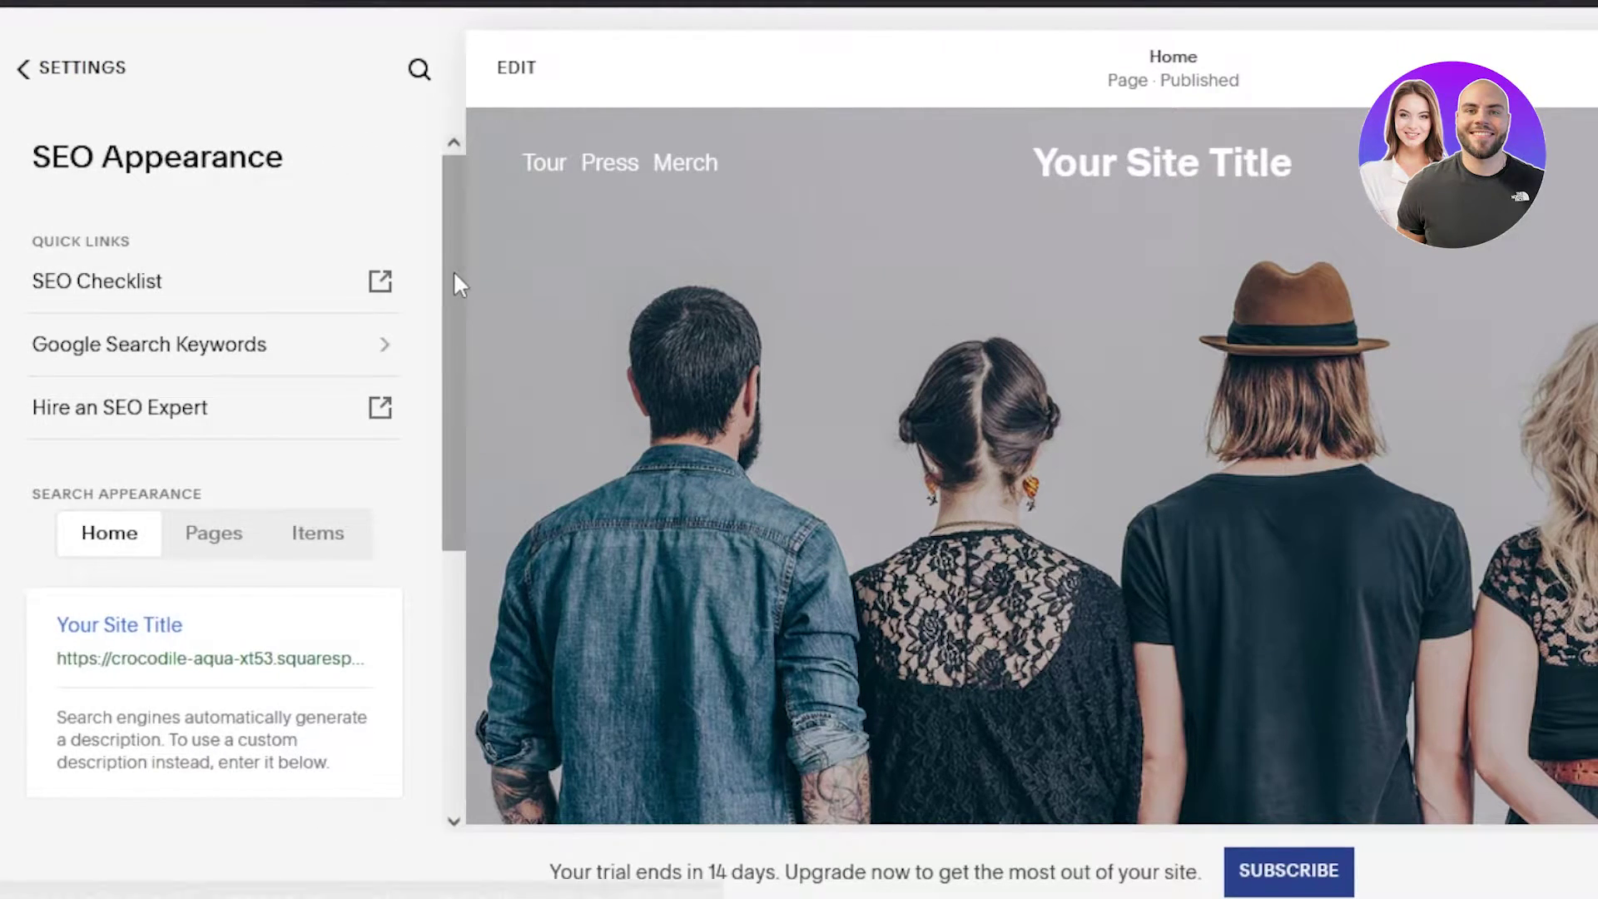
Review the SEO quick links and compare the search appearance previews for Home, Pages and Items
drag(456, 298, 456, 212)
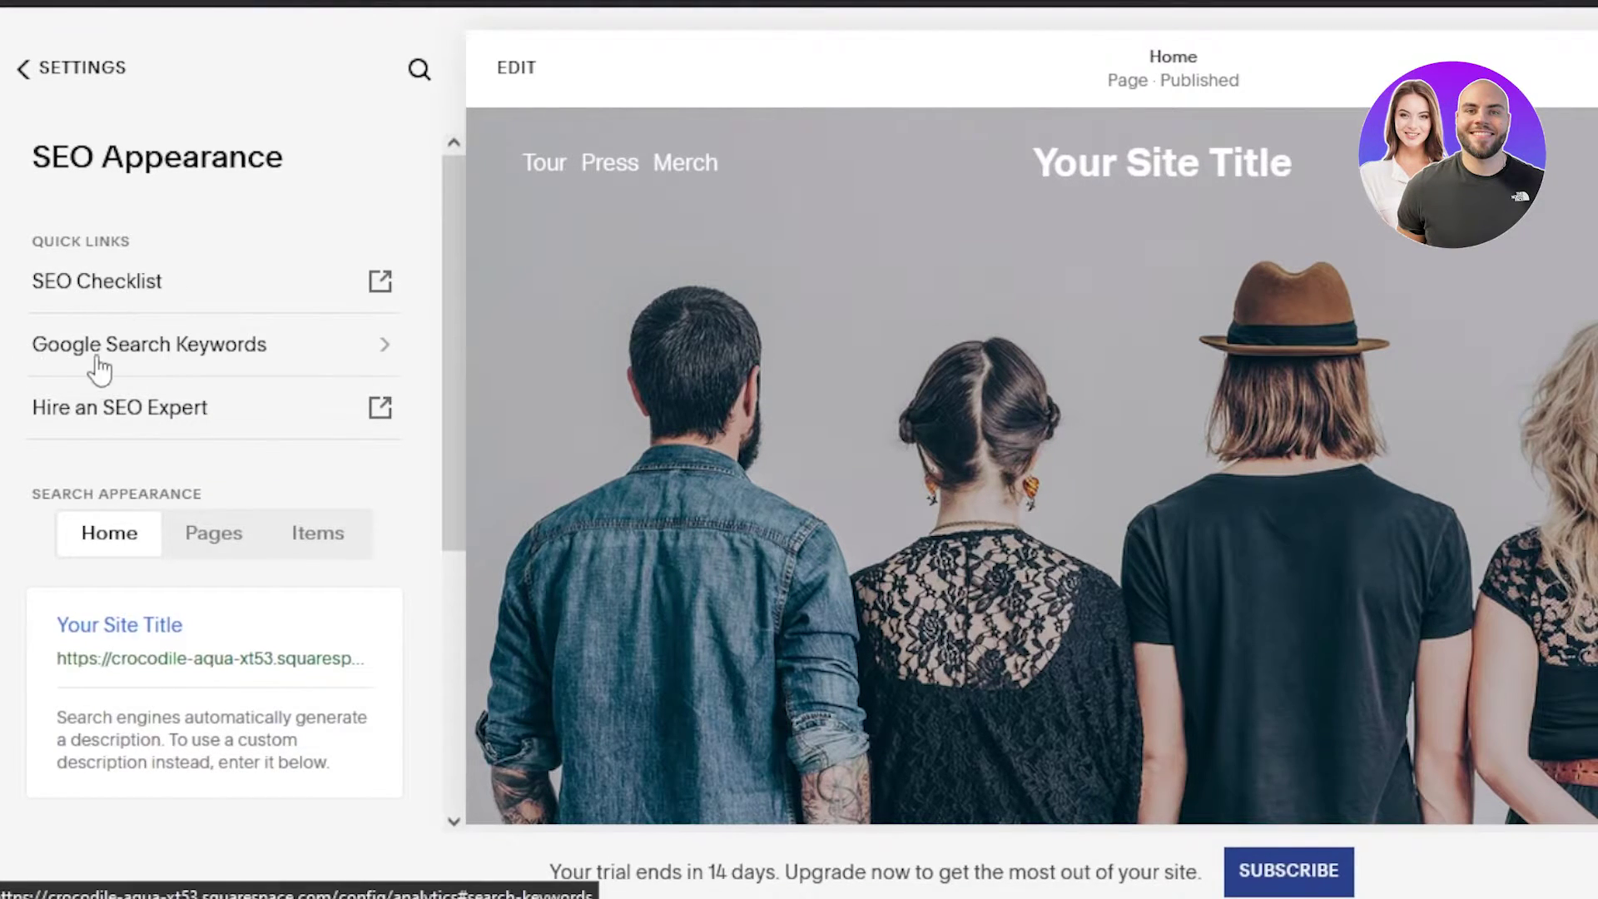
drag(451, 261, 455, 383)
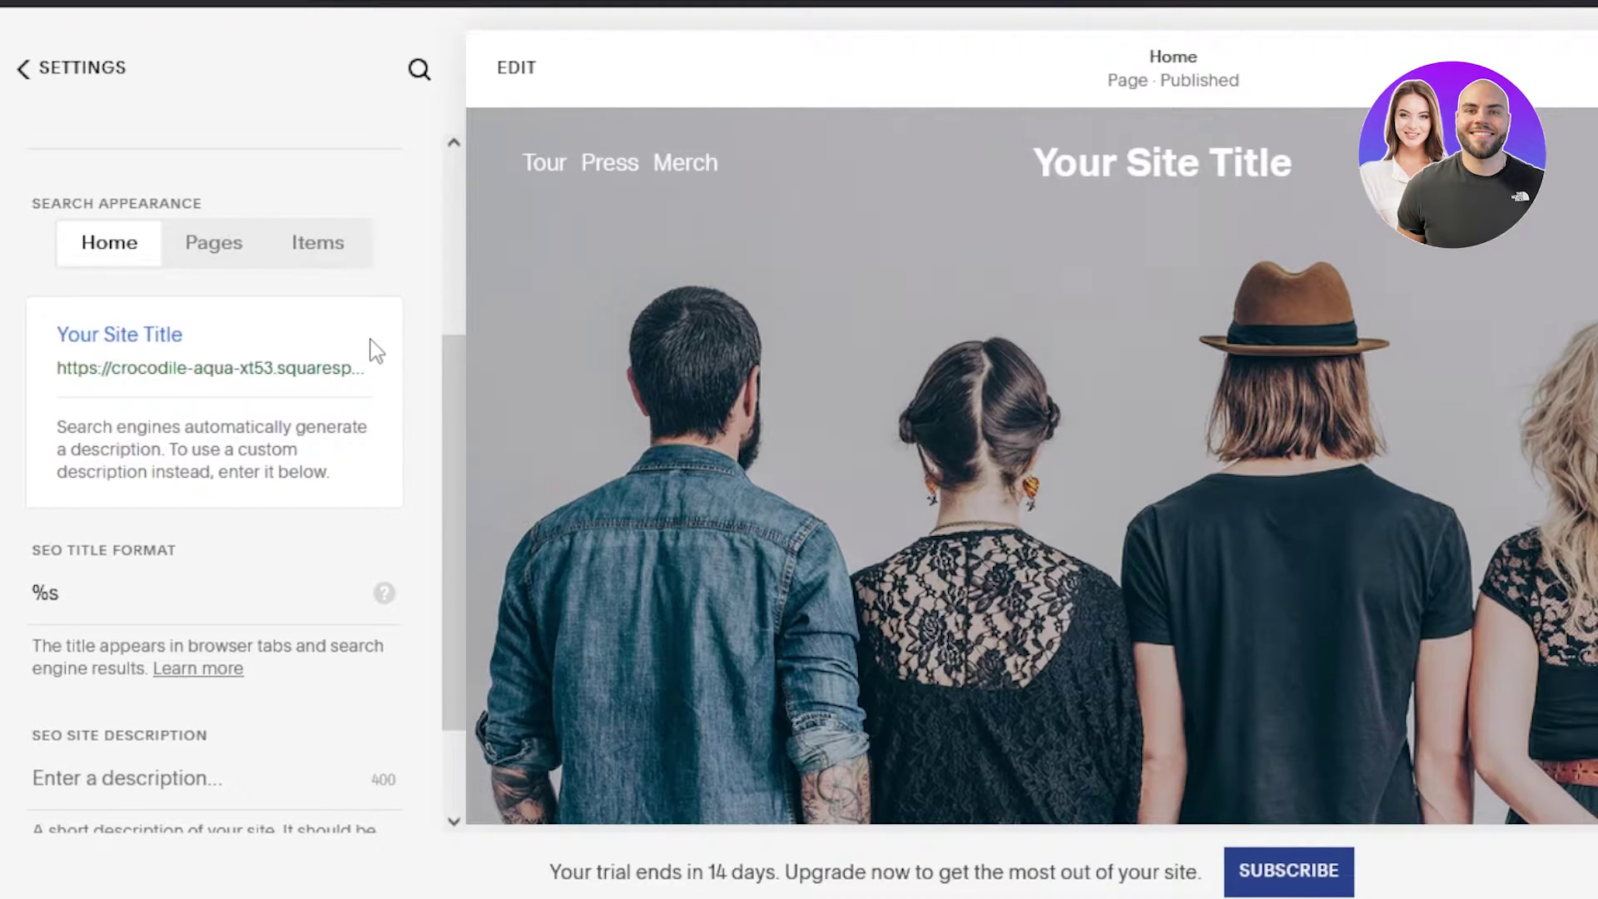
click(205, 257)
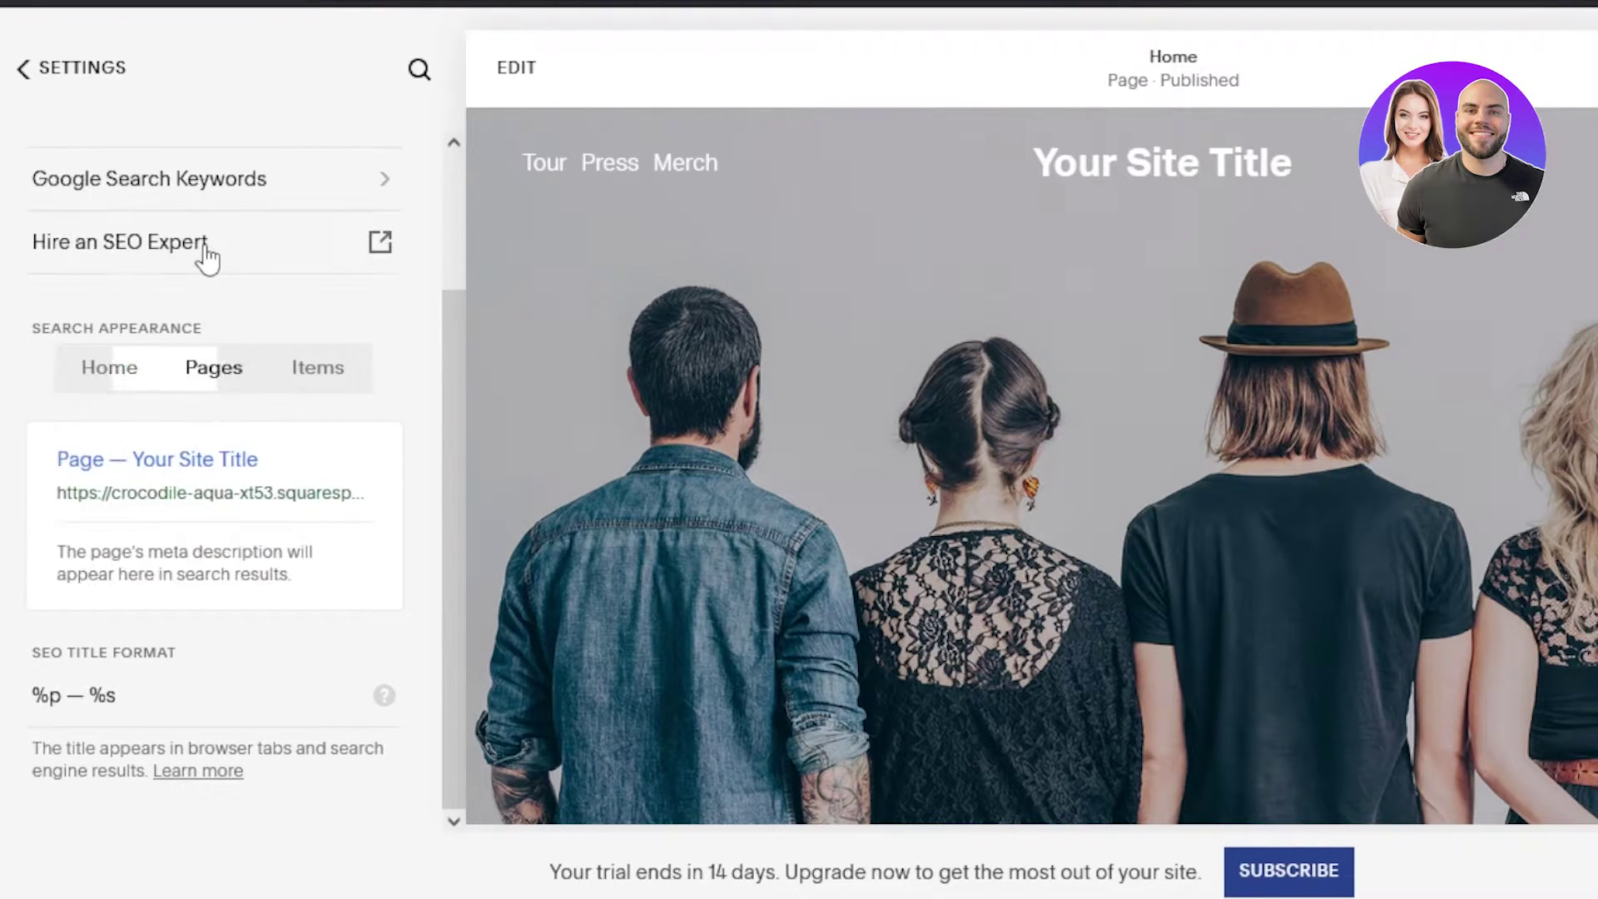
click(327, 396)
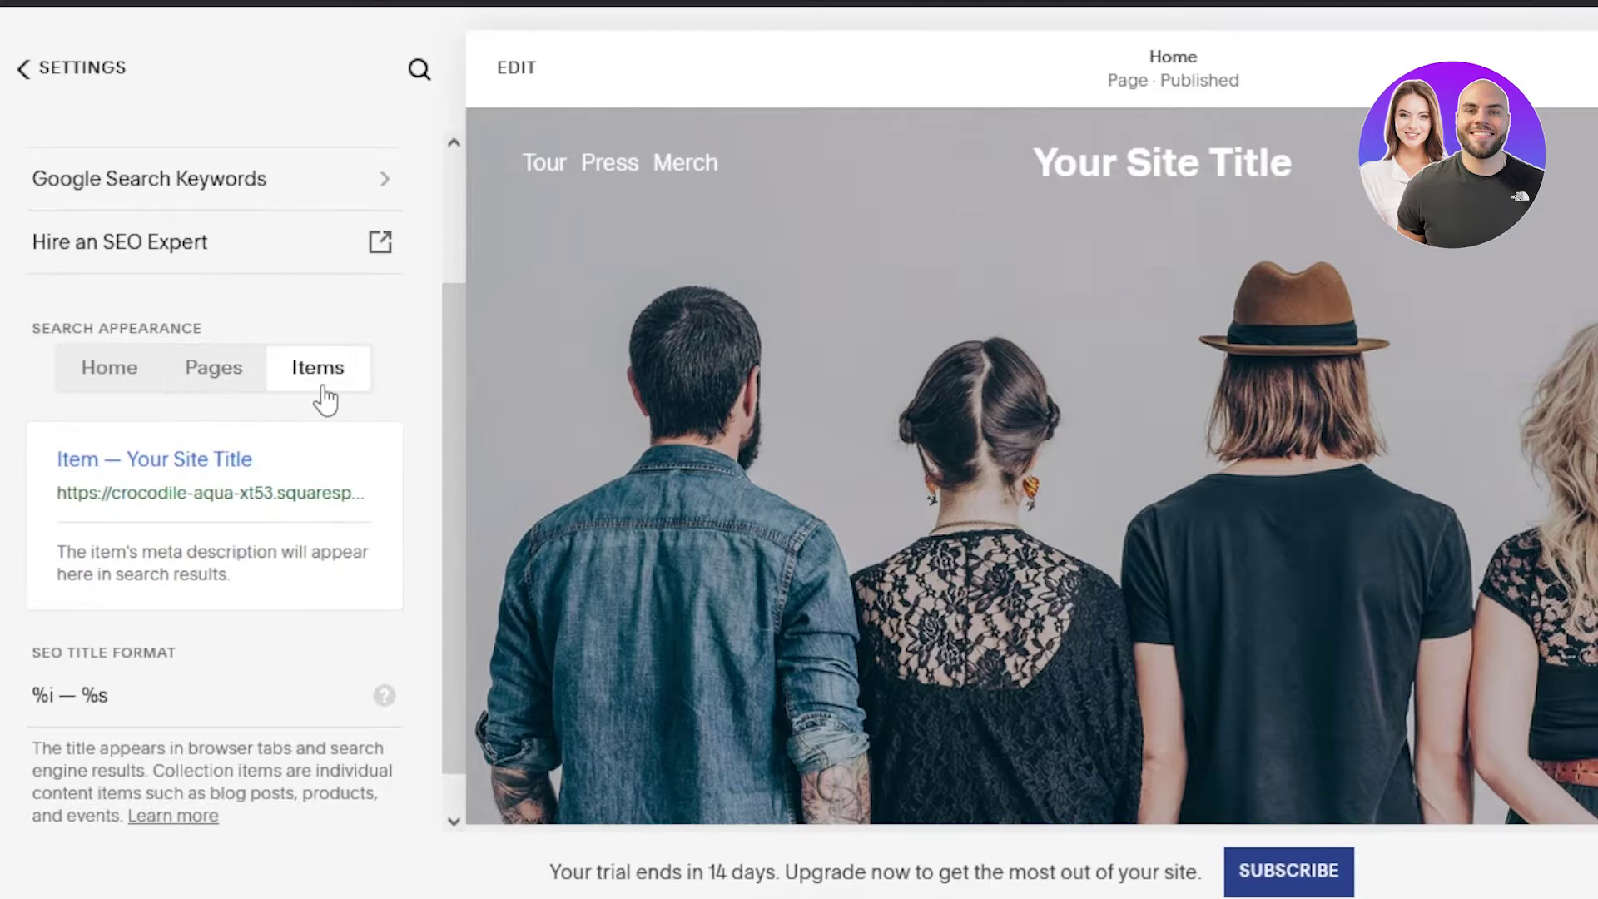
click(111, 376)
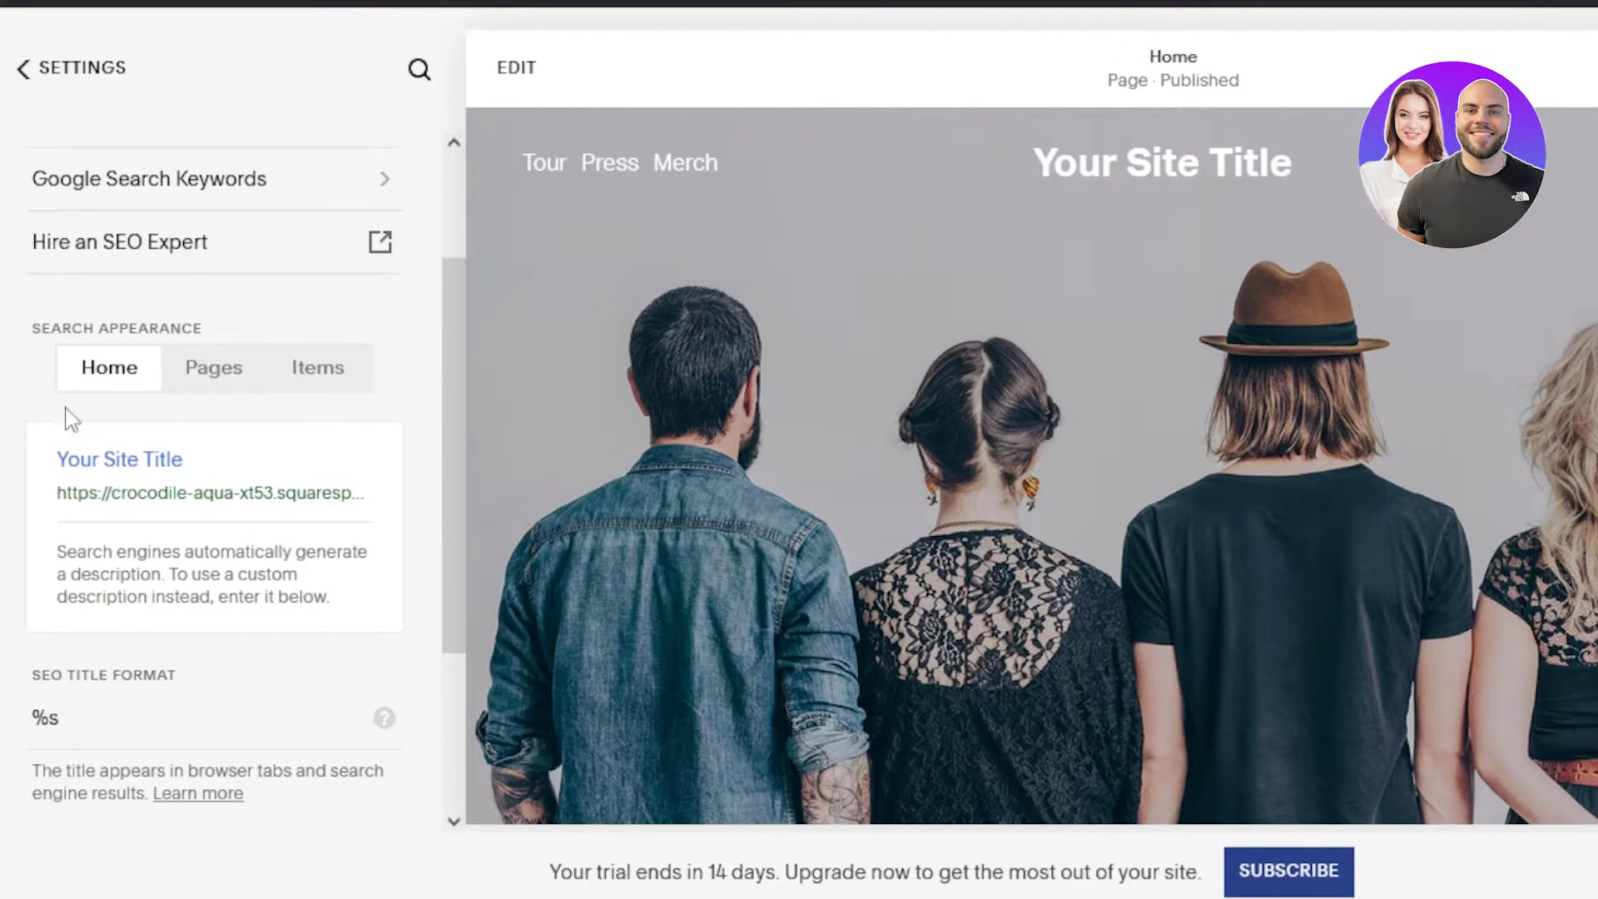
Examine the home page's SEO title format and SEO site description fields
drag(443, 421, 458, 594)
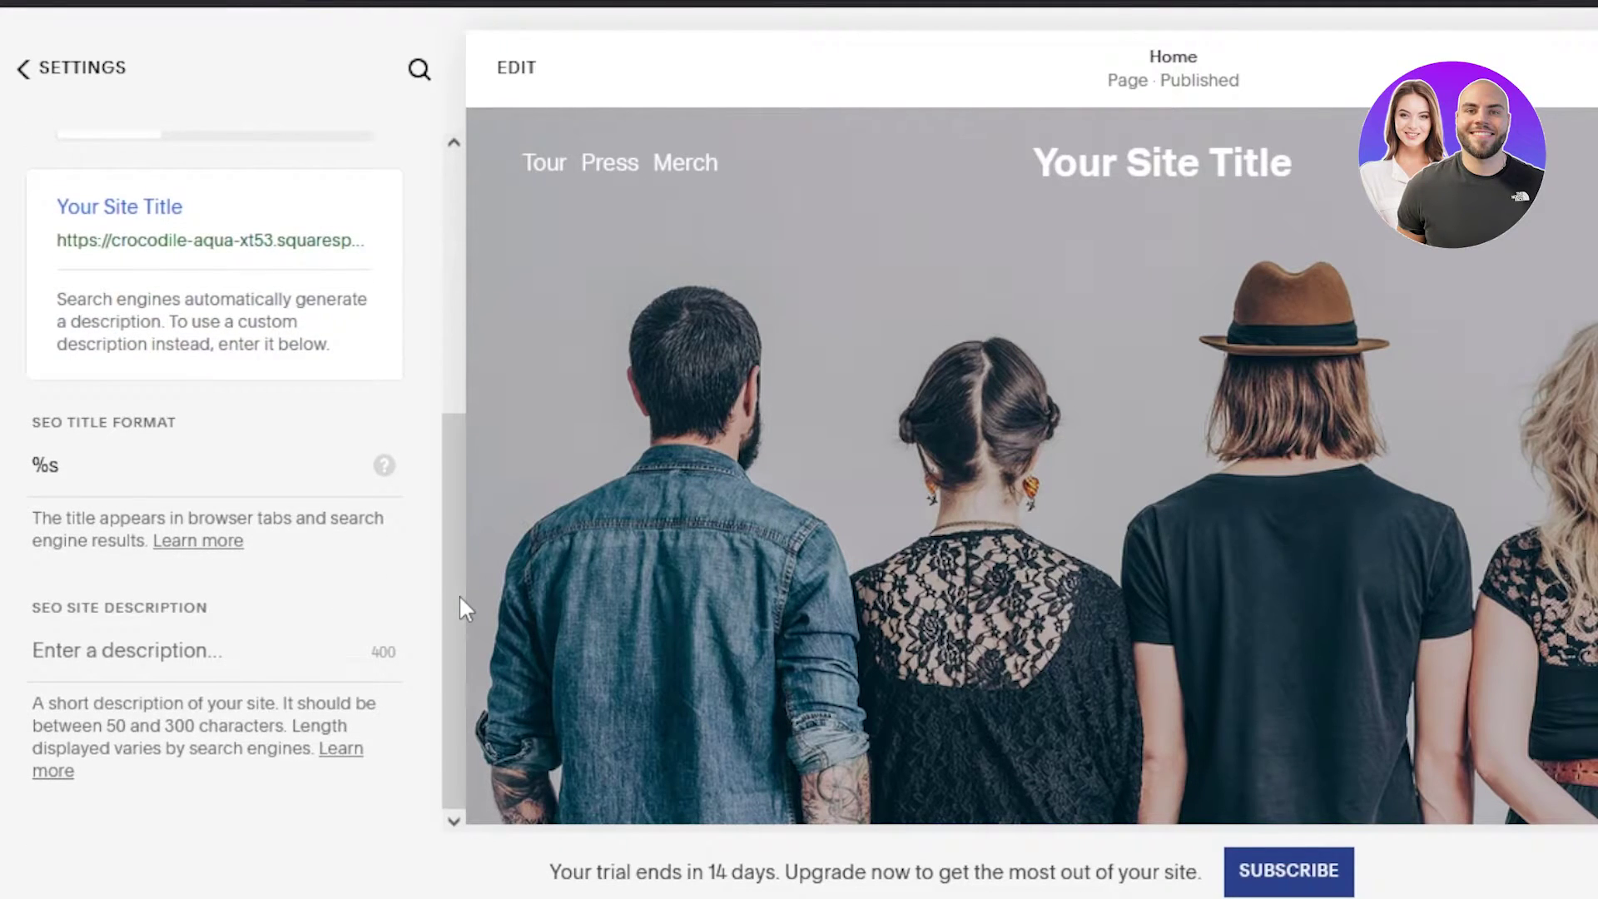
click(84, 486)
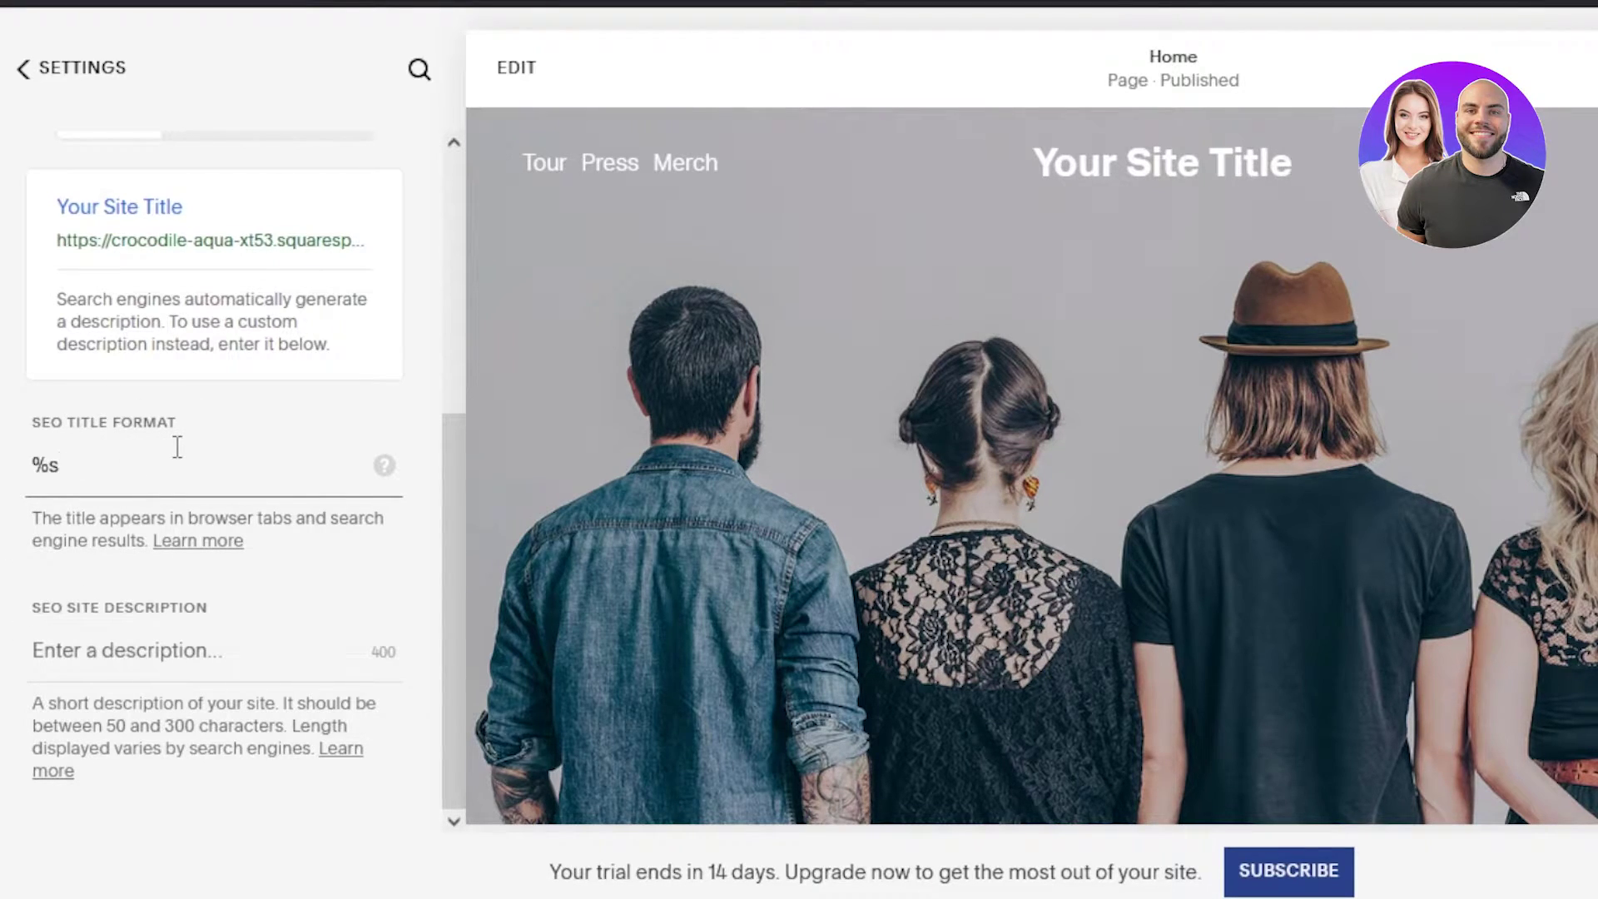
click(86, 657)
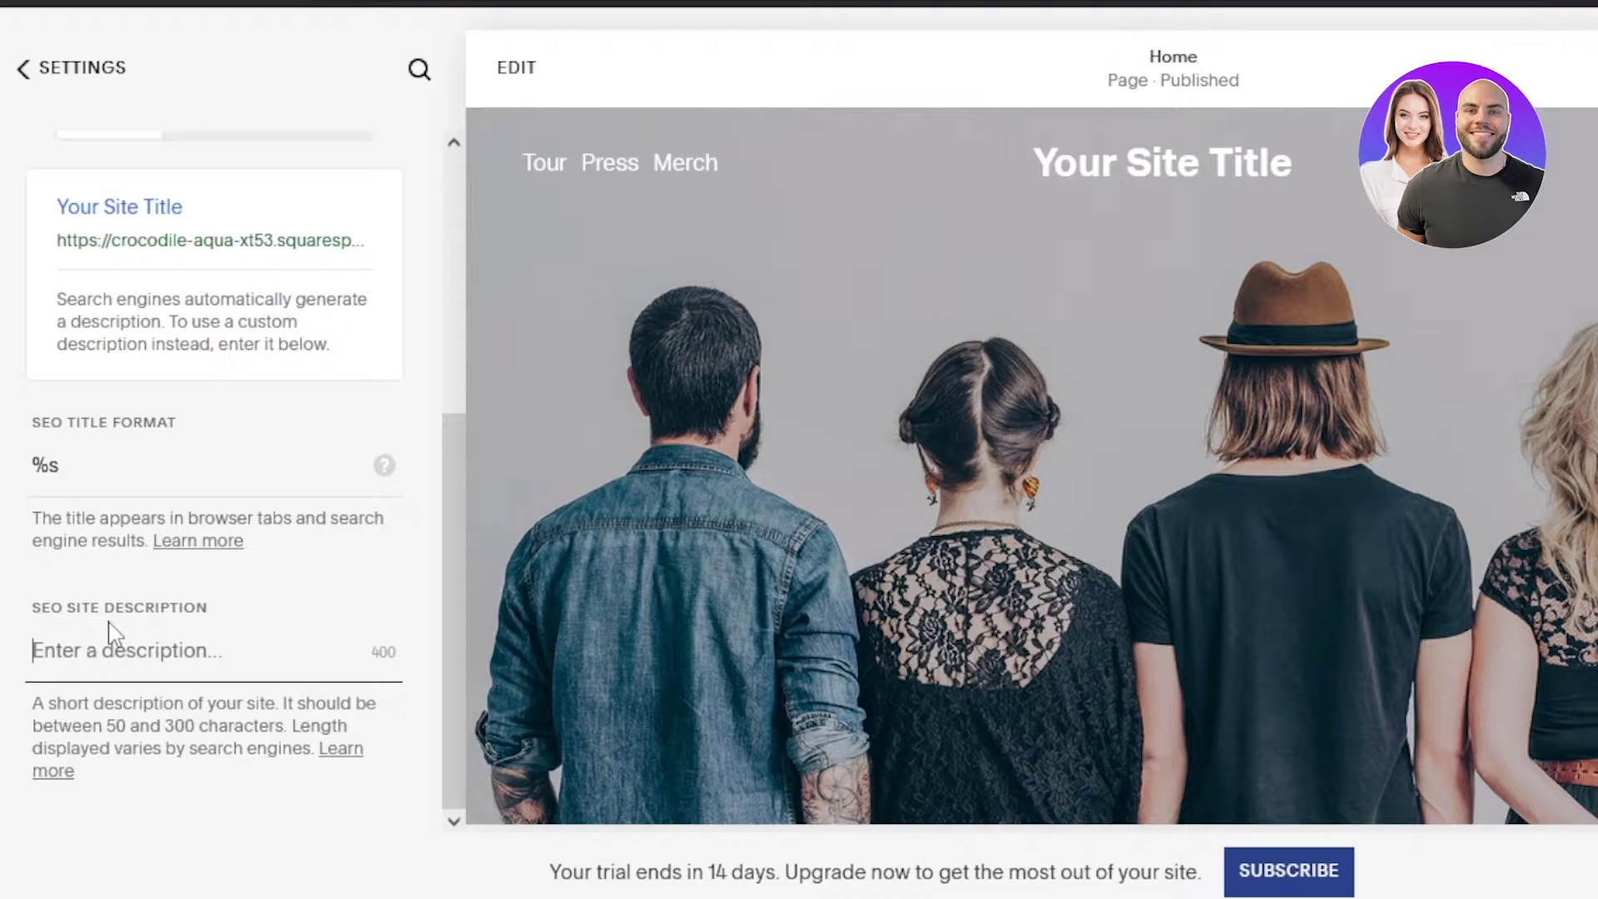
drag(462, 495, 434, 629)
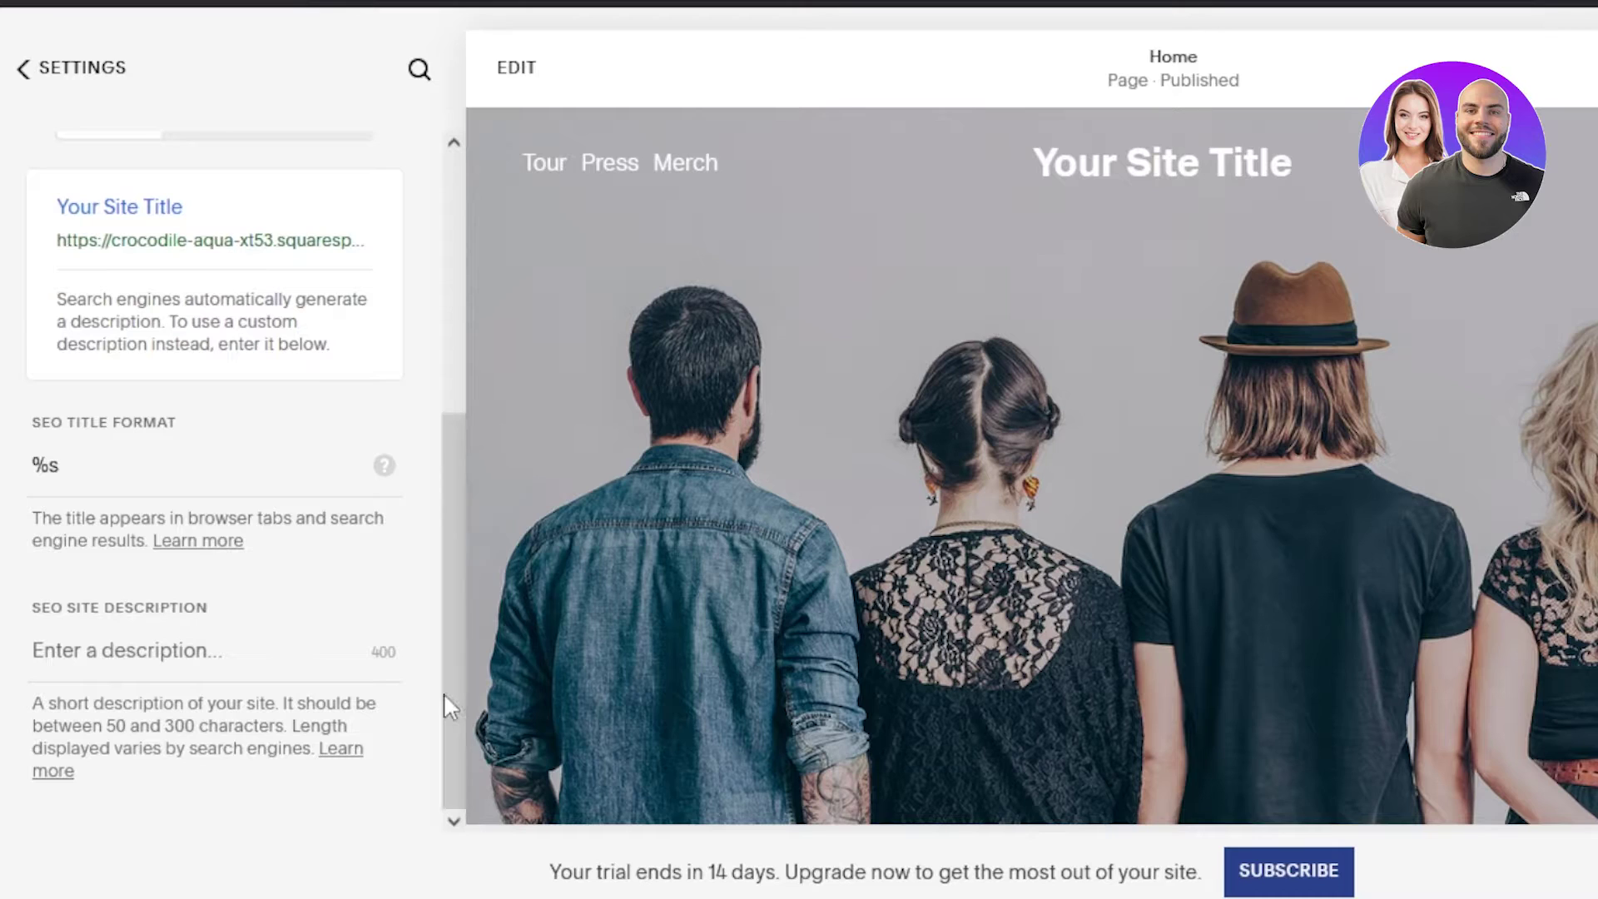
drag(454, 707, 423, 766)
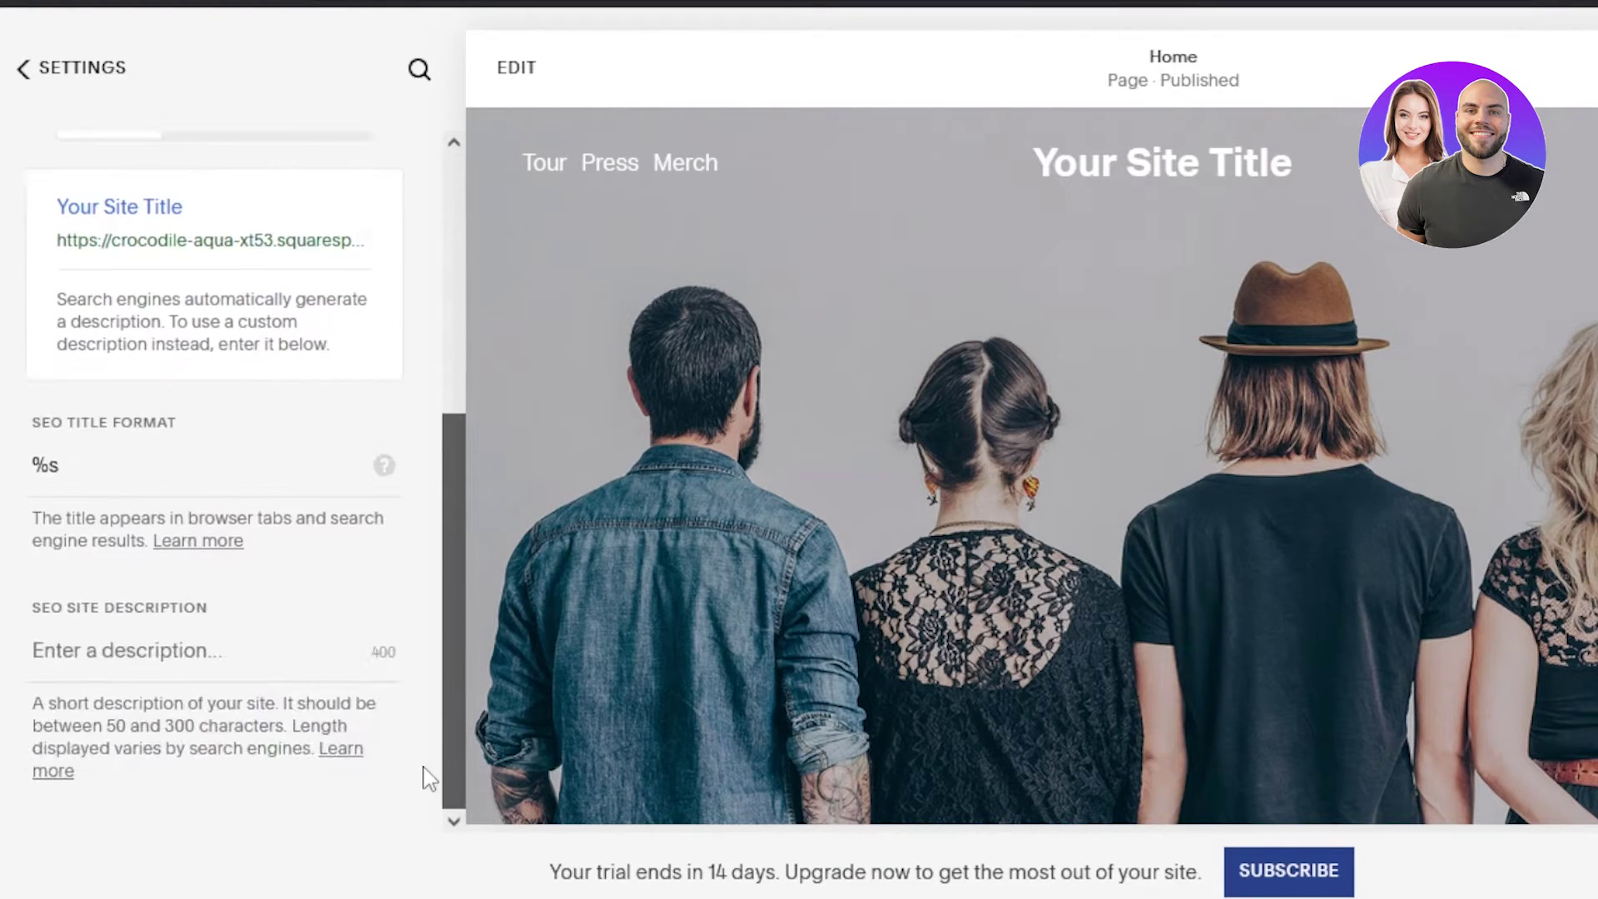
click(114, 653)
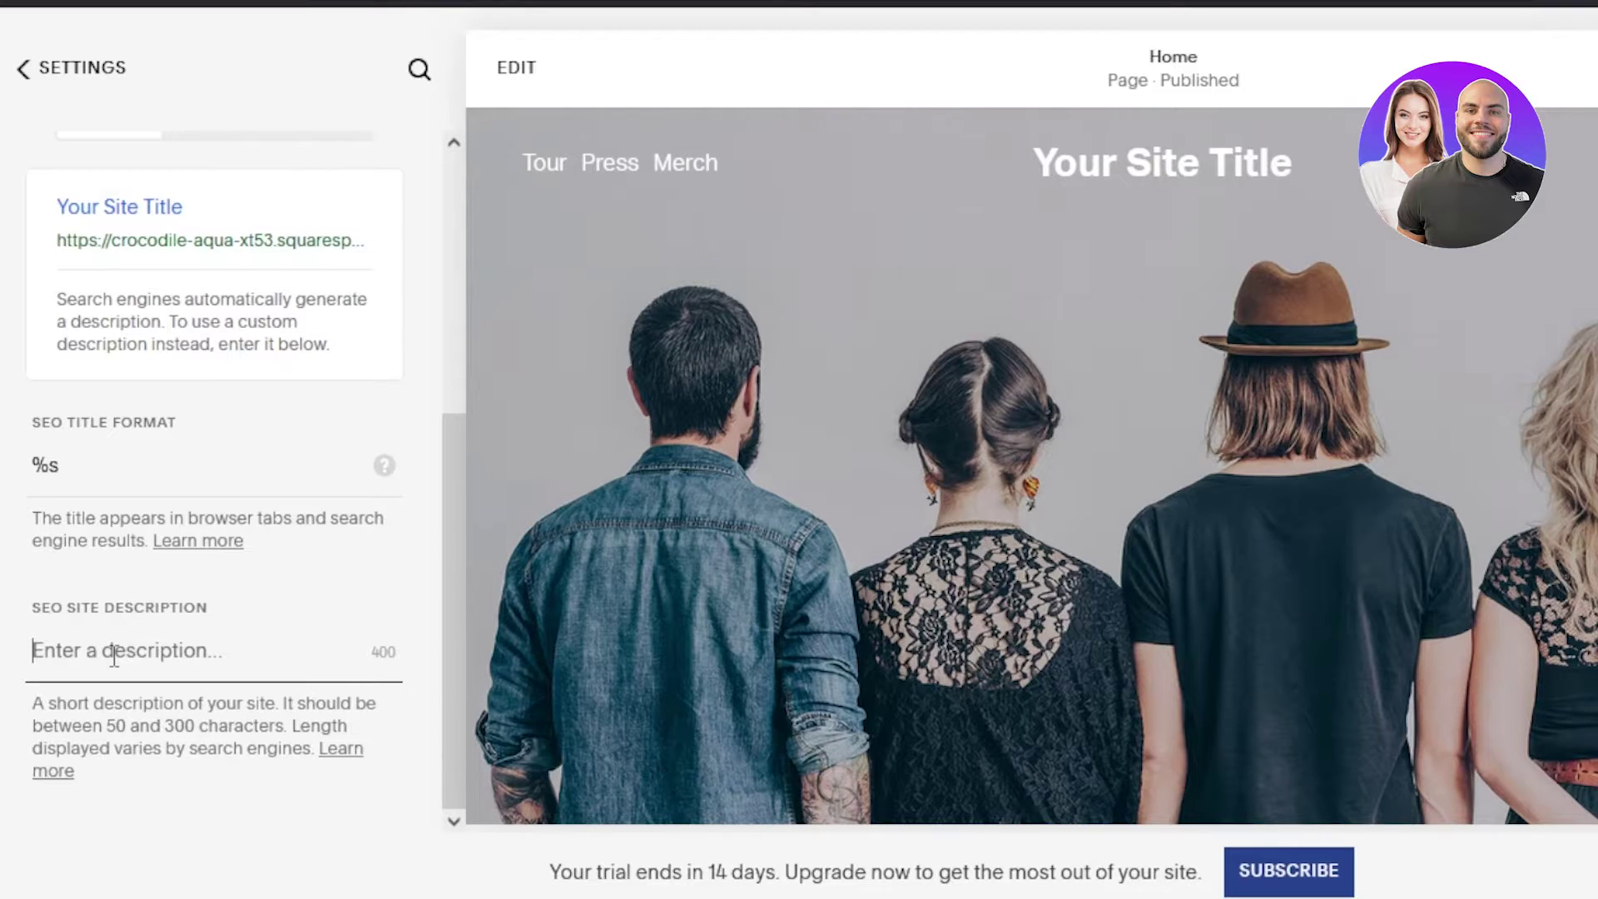
View the Google Search Keywords analytics and return to SEO Appearance
drag(442, 433, 450, 237)
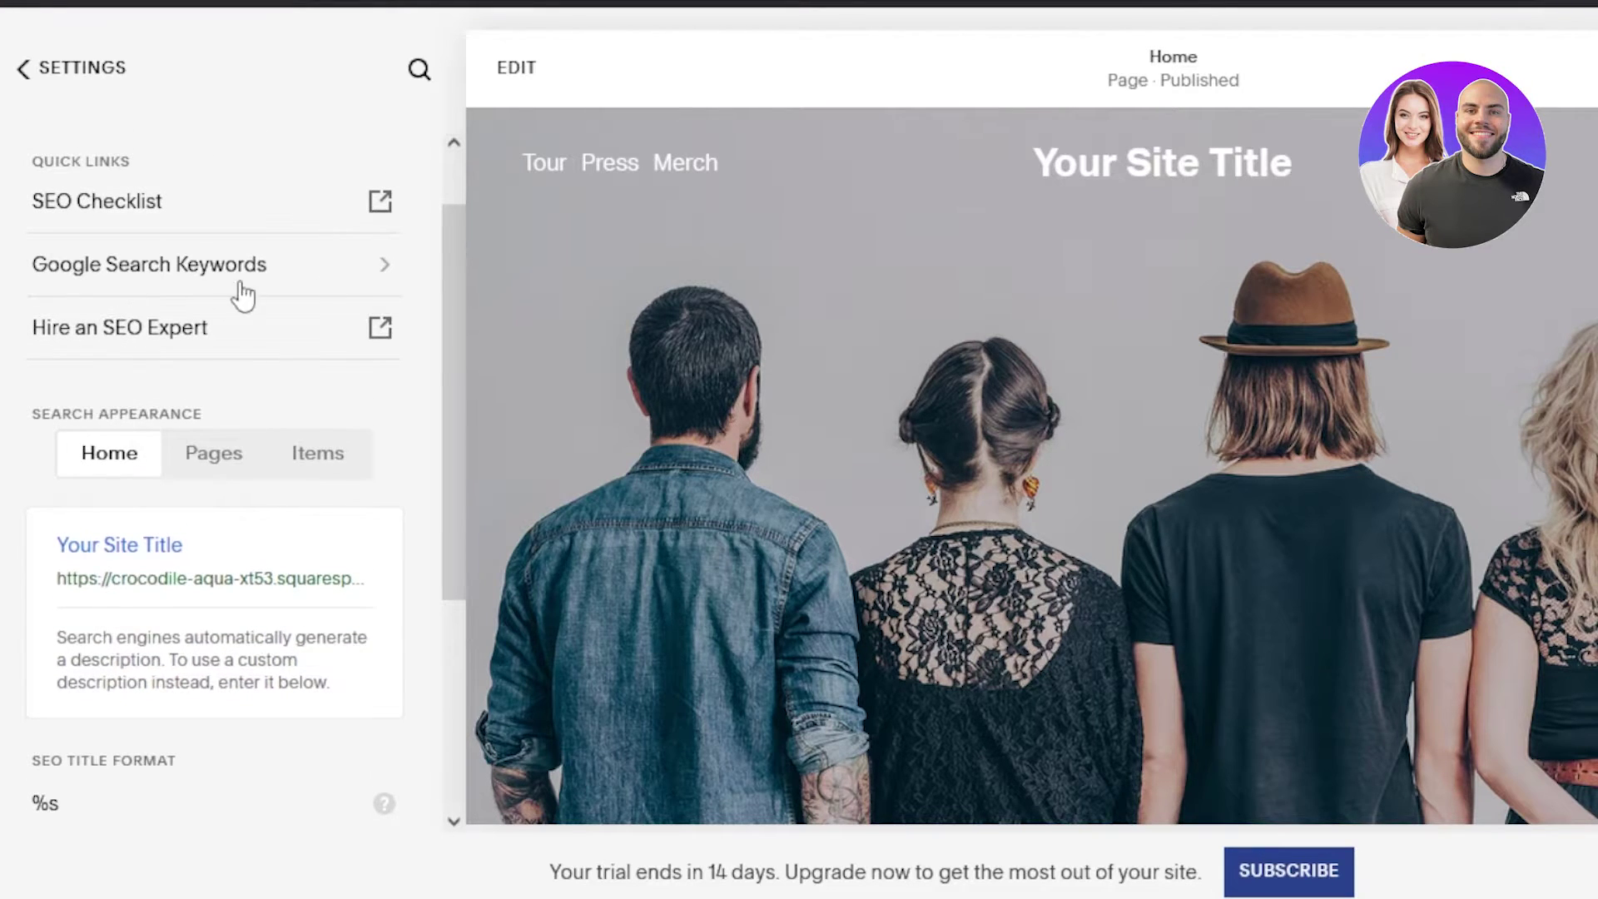
click(381, 277)
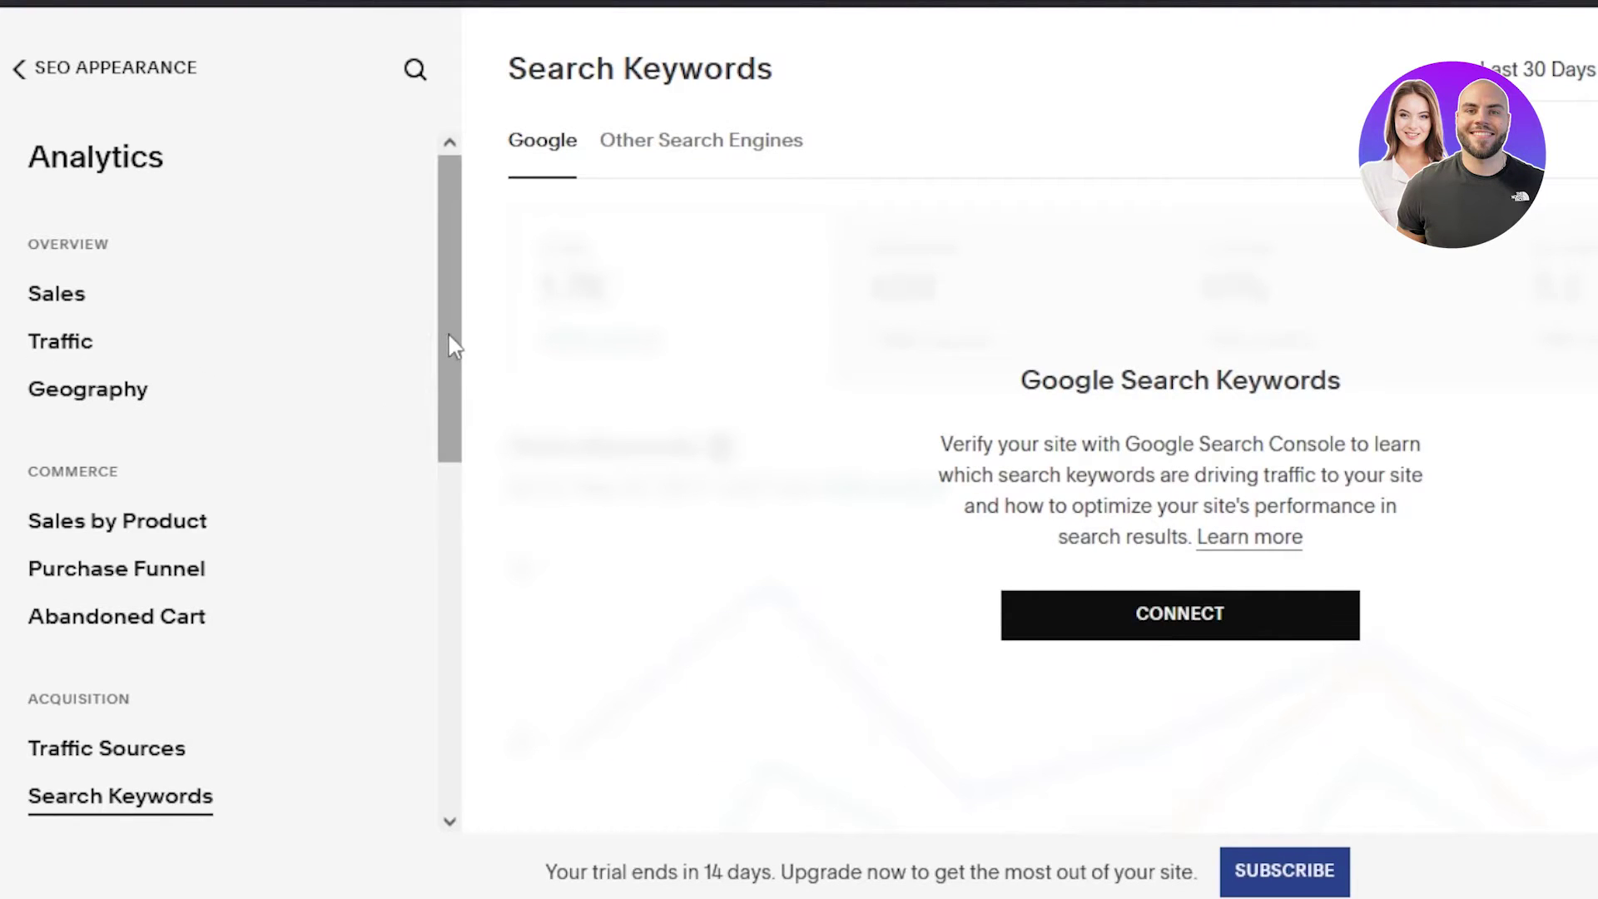
drag(454, 345, 494, 439)
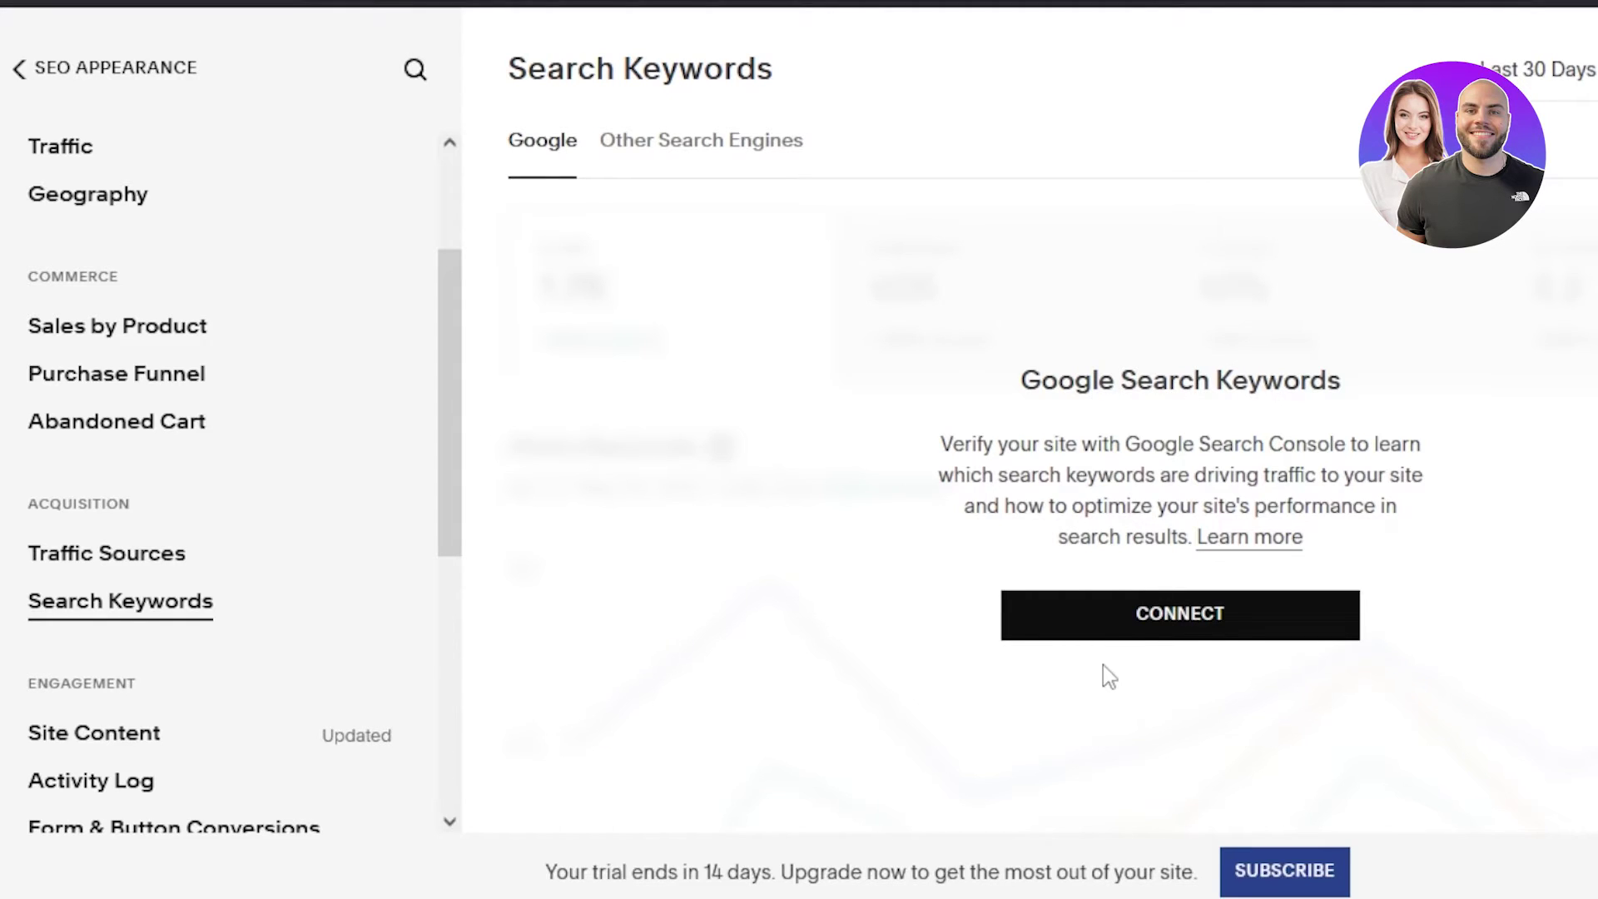
drag(459, 298, 450, 154)
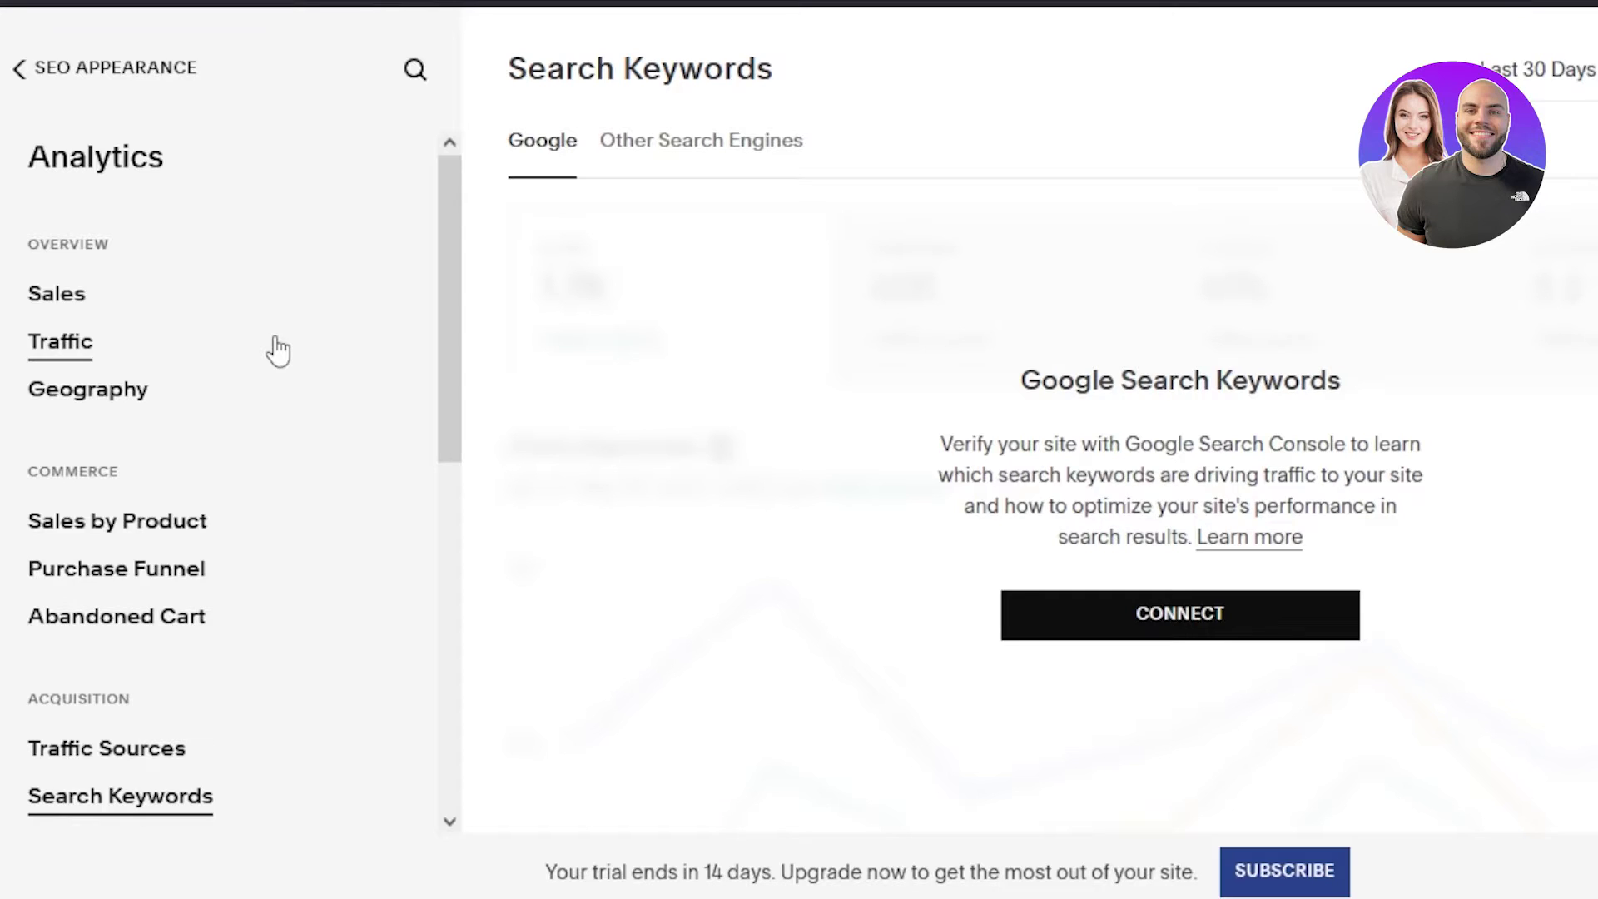
click(17, 70)
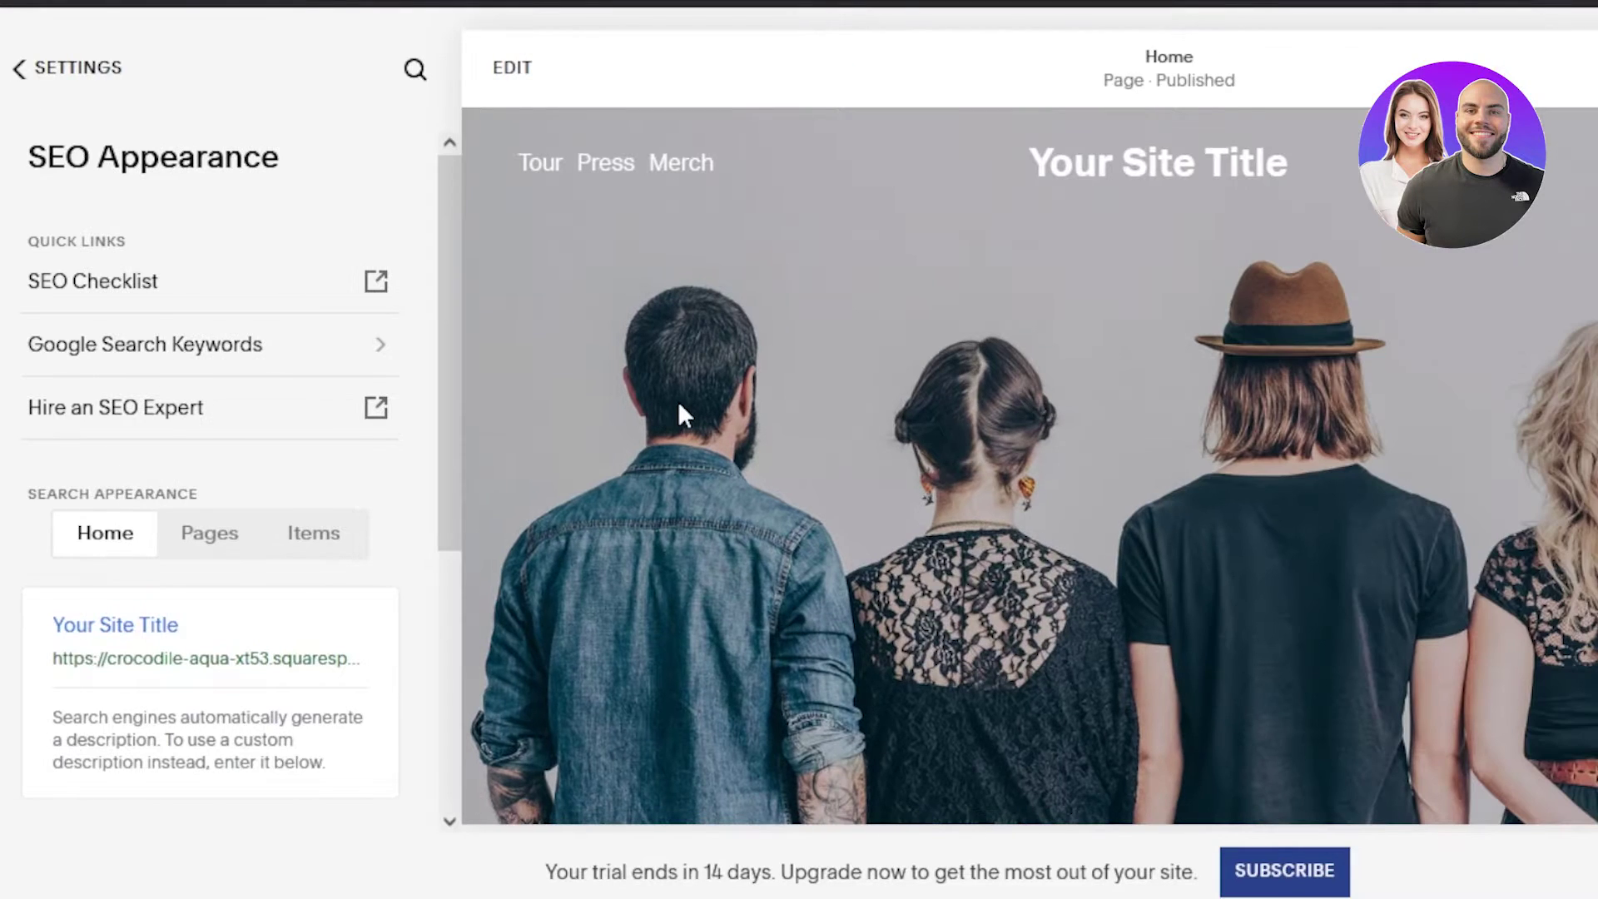
Switch to Semrush and open the Keyword Magic Tool
drag(450, 249, 441, 494)
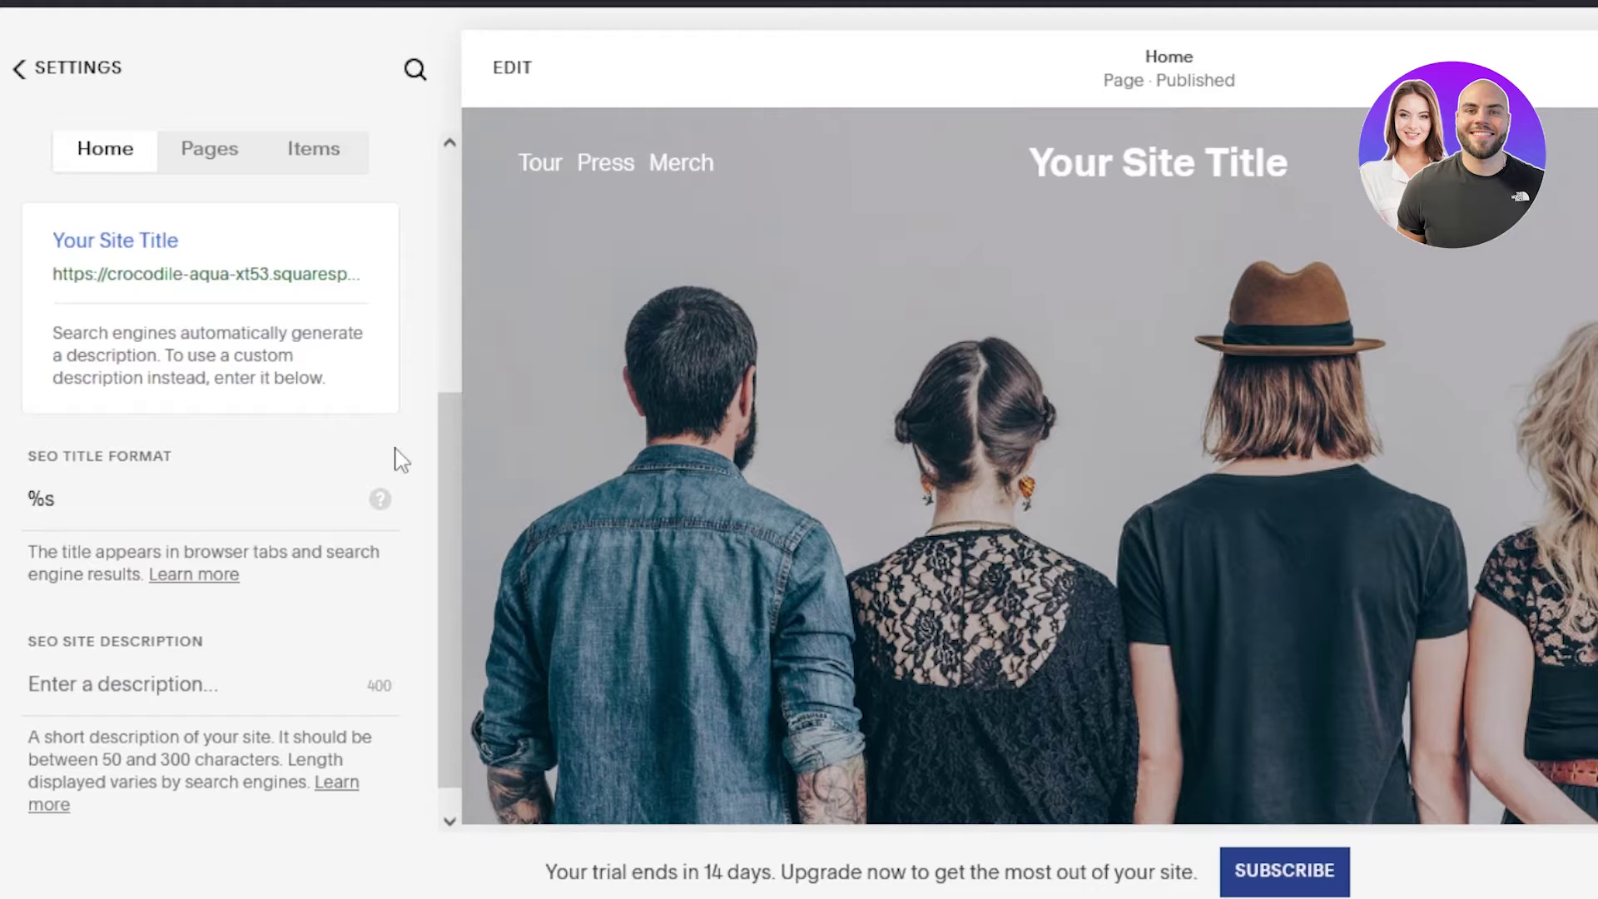
drag(443, 467, 441, 226)
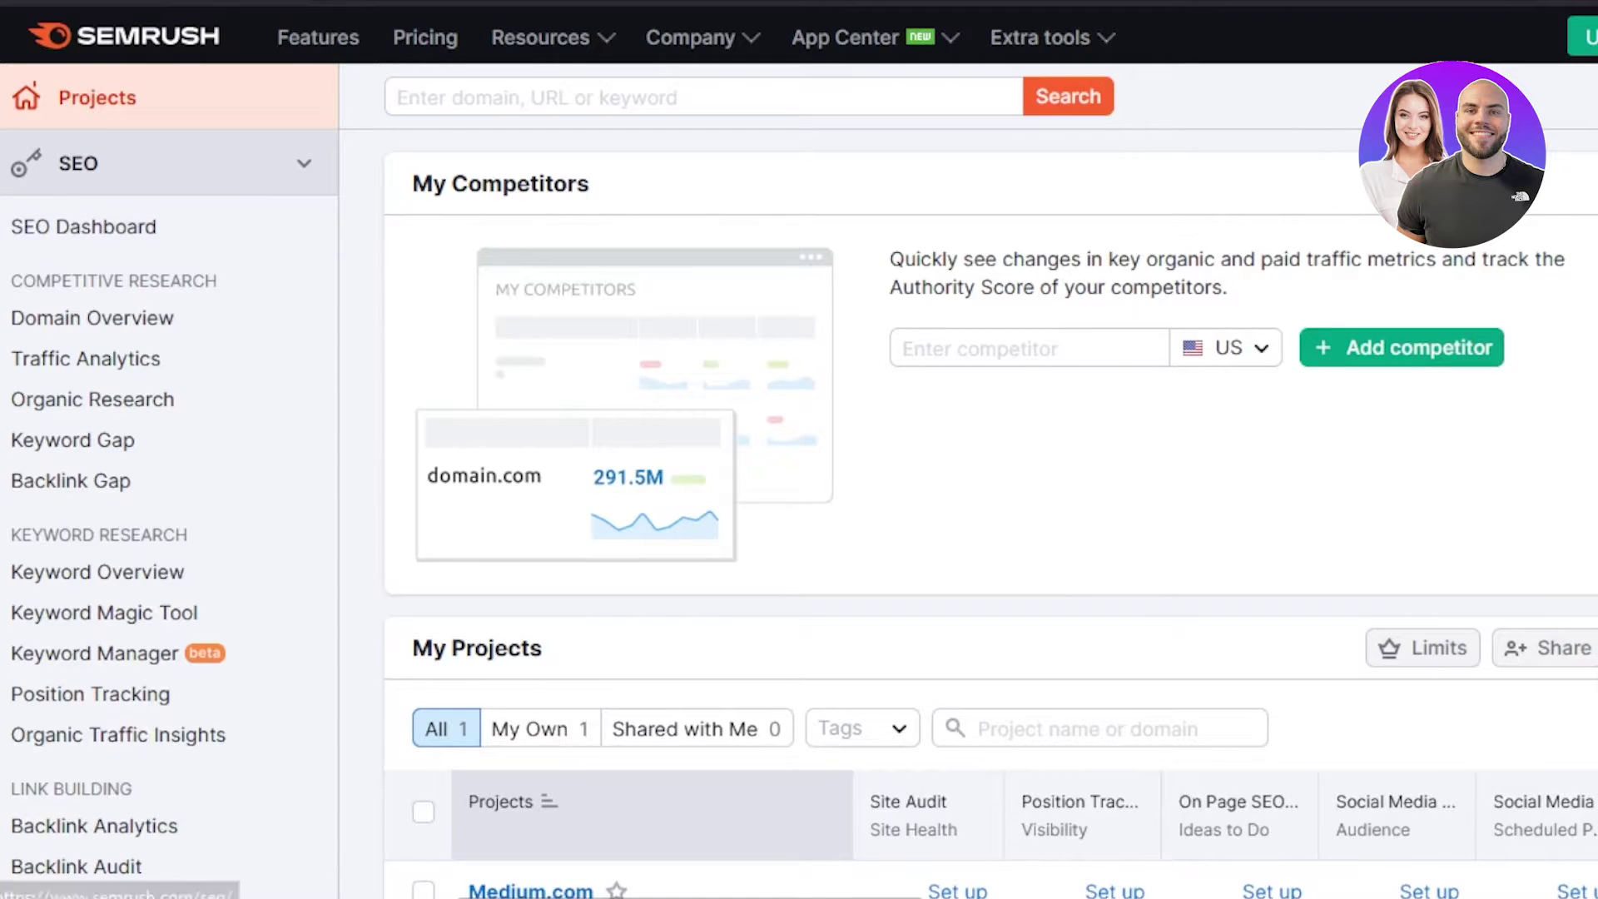
scroll(799, 449, down, 3)
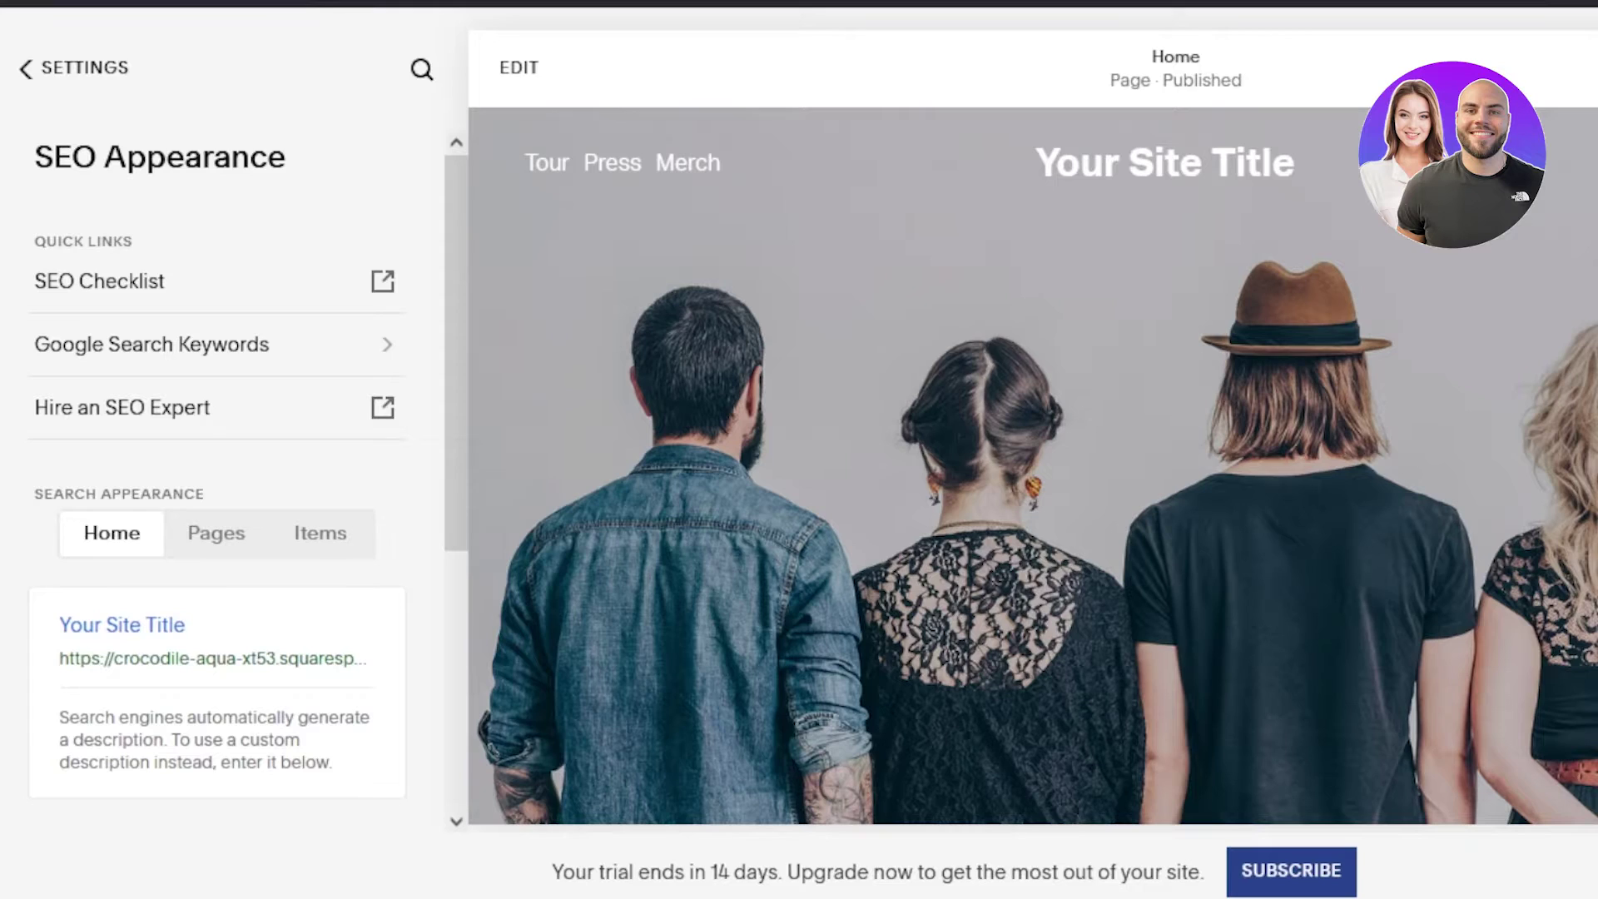
drag(453, 219, 446, 648)
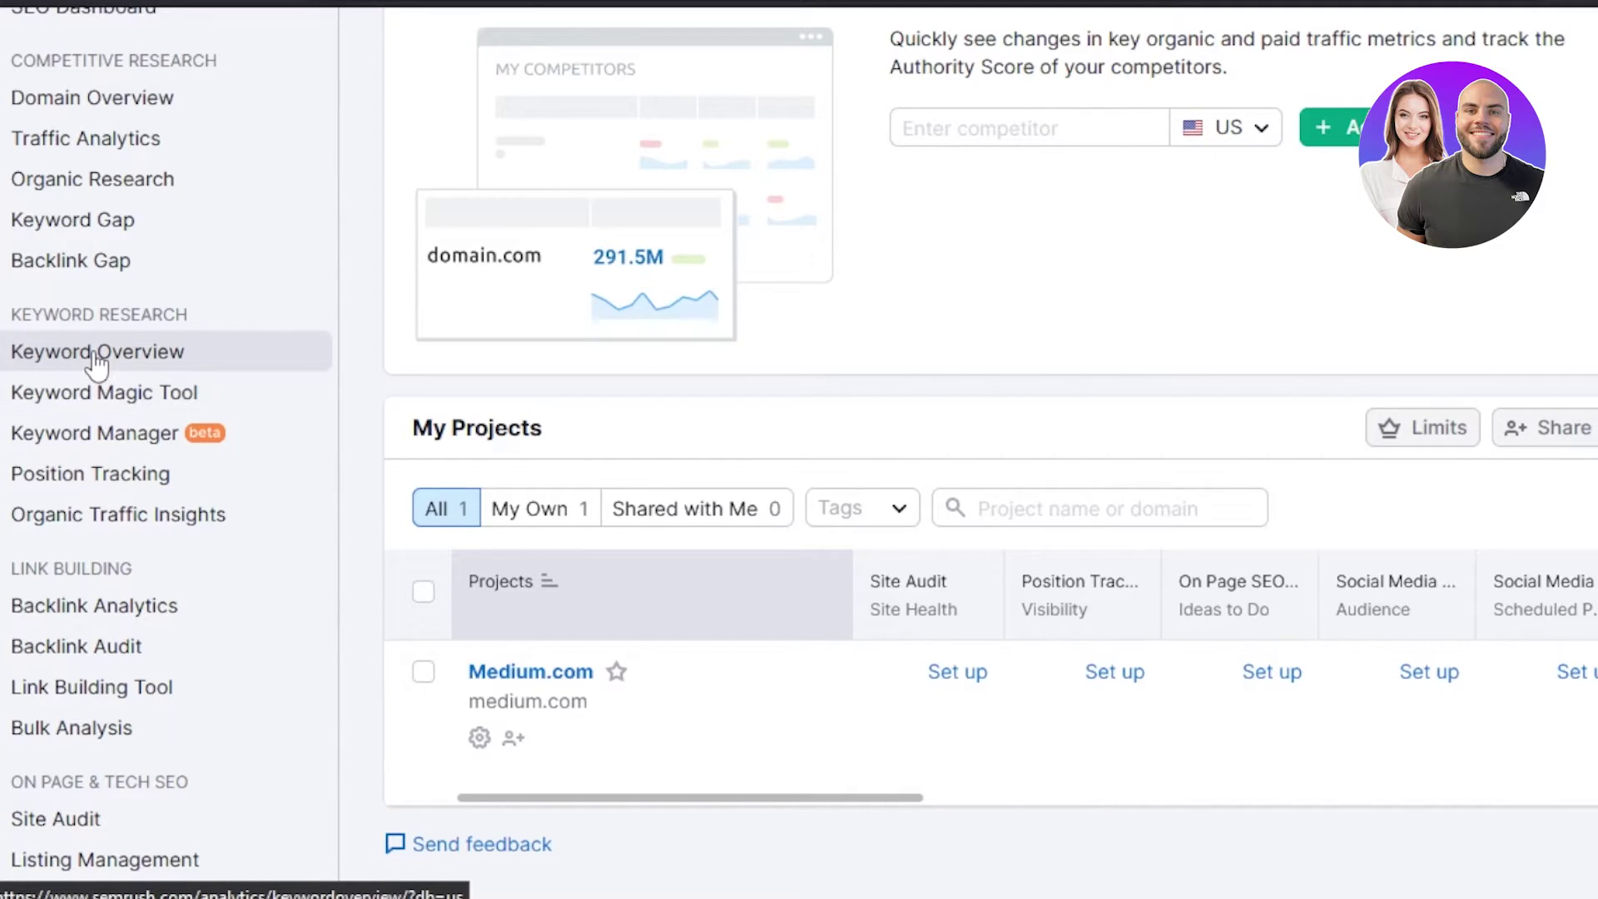
click(128, 399)
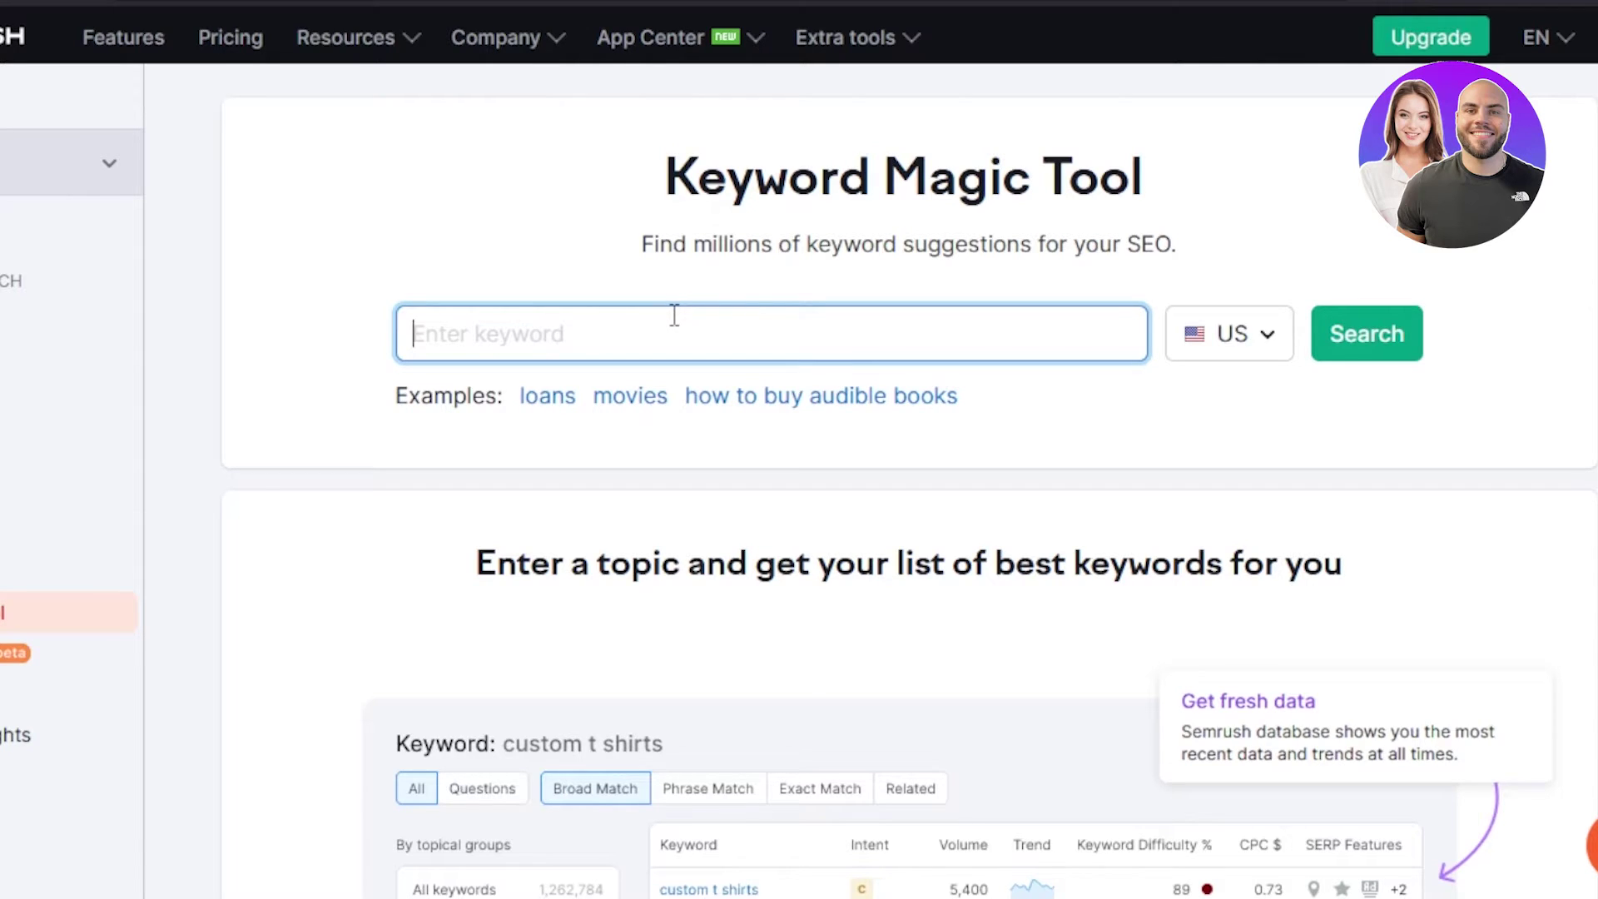
Search for keyword suggestions for "MY TRAVEL BLOG" in the US database
text(MY )
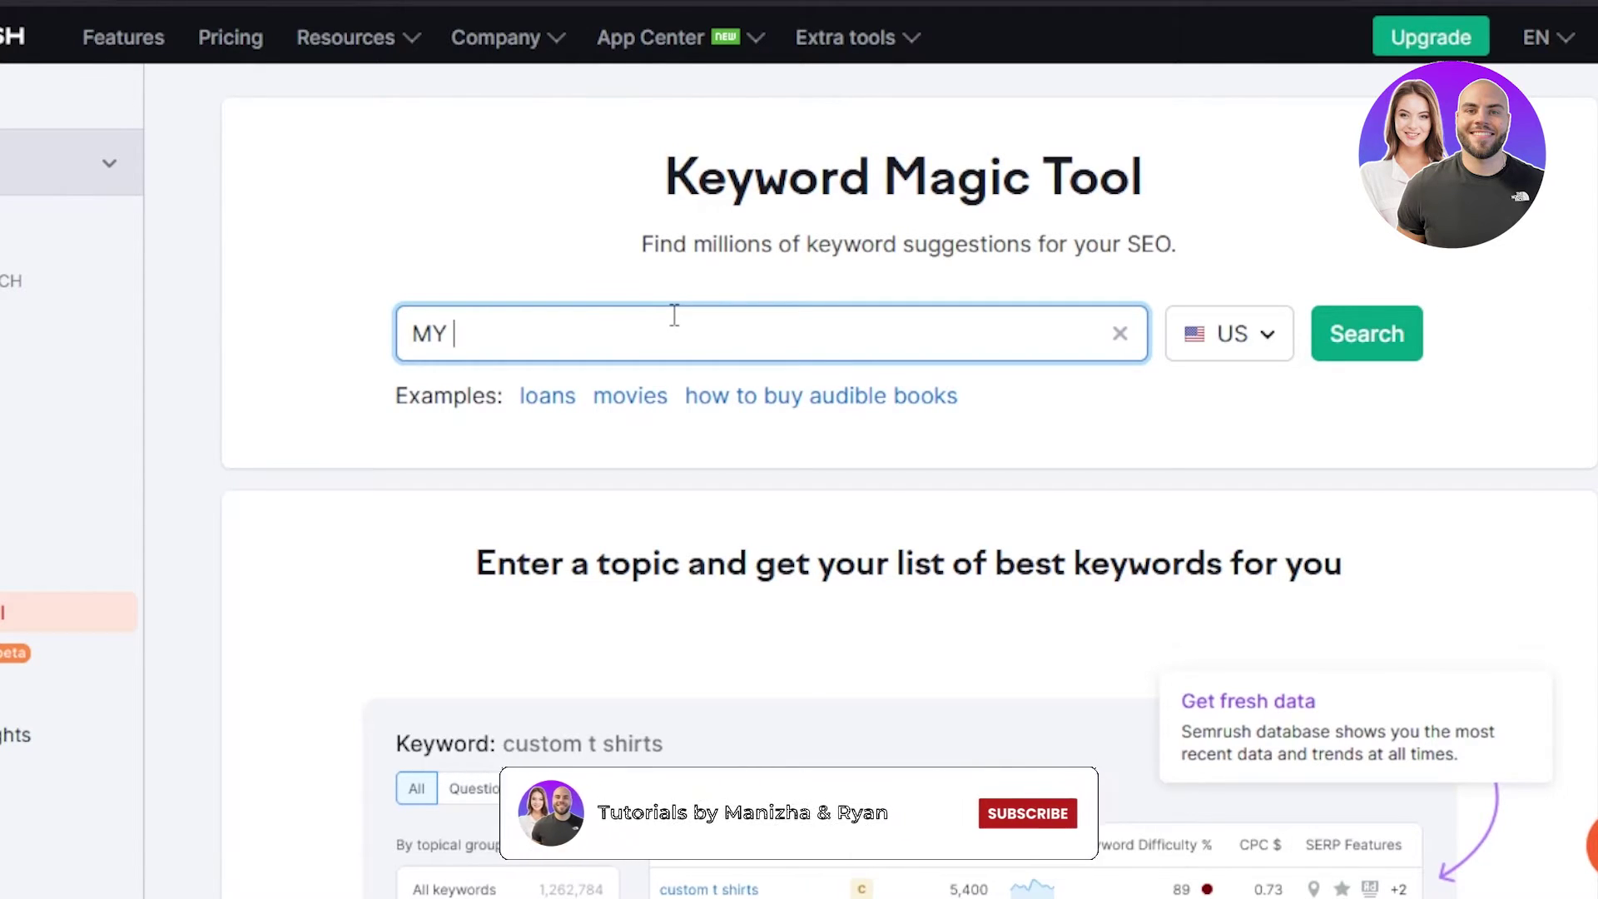
text(TRAVEL B)
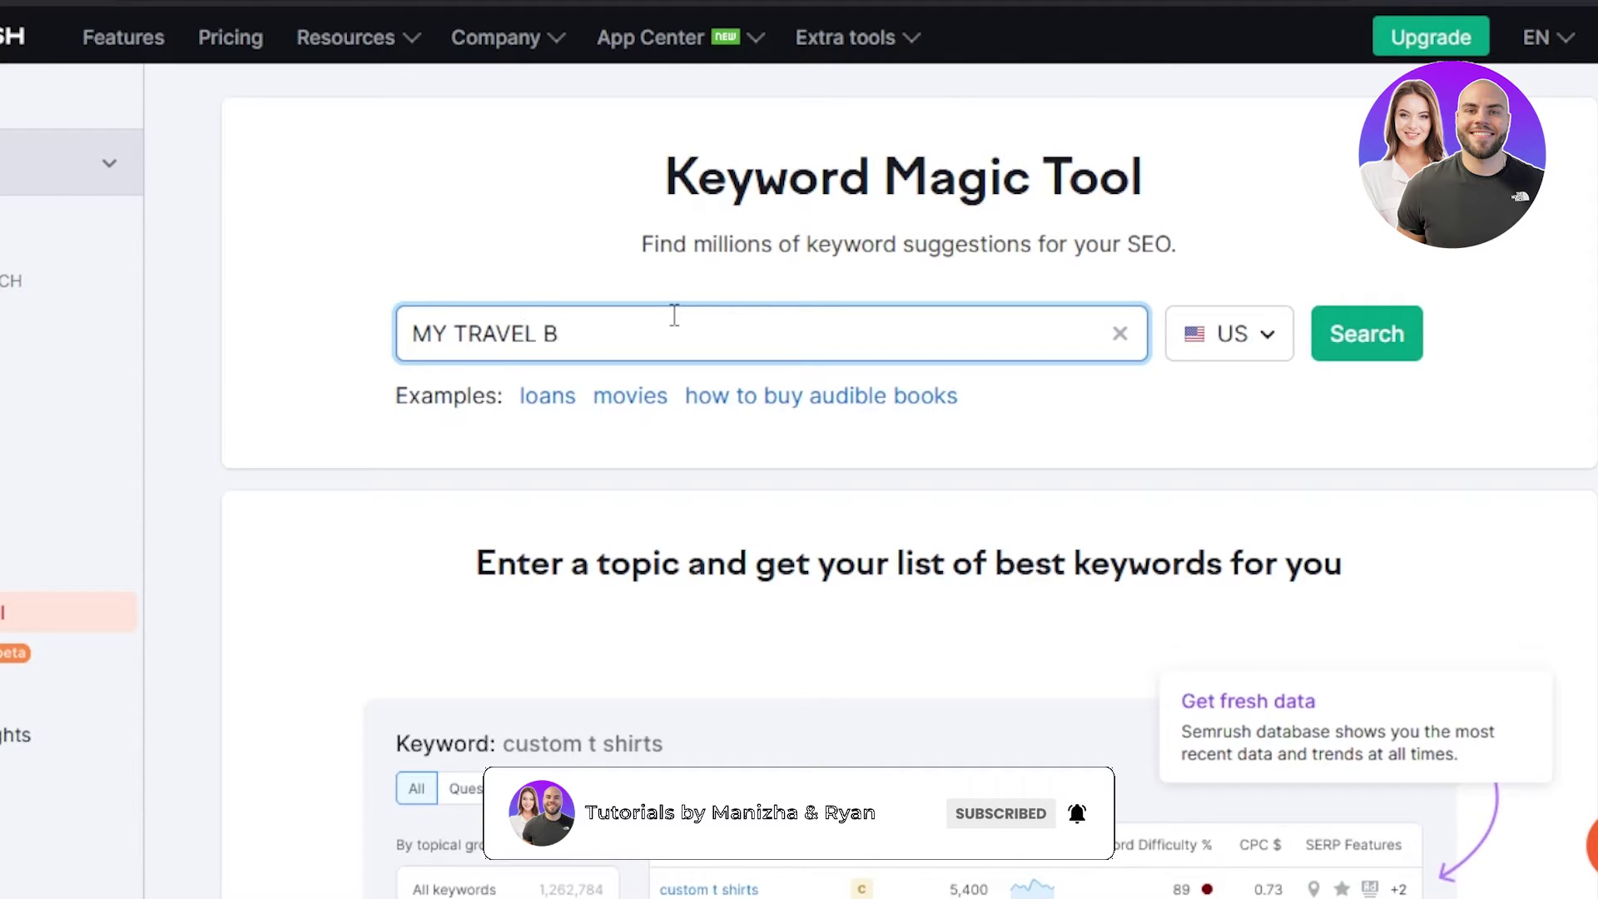
text(LOG)
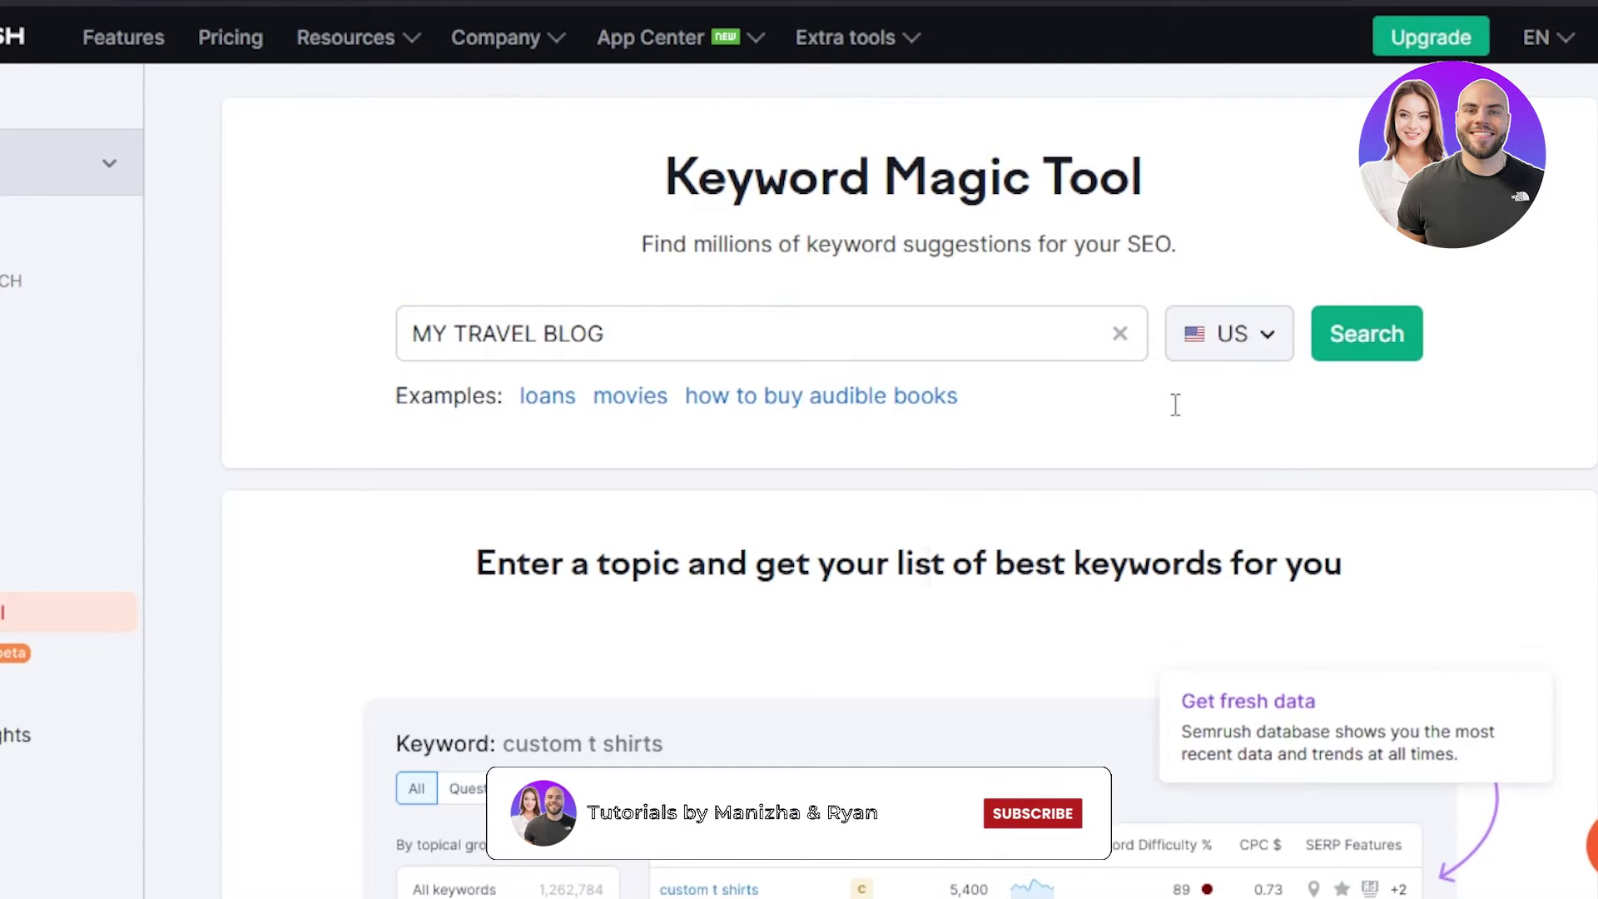
click(1218, 366)
click(1145, 464)
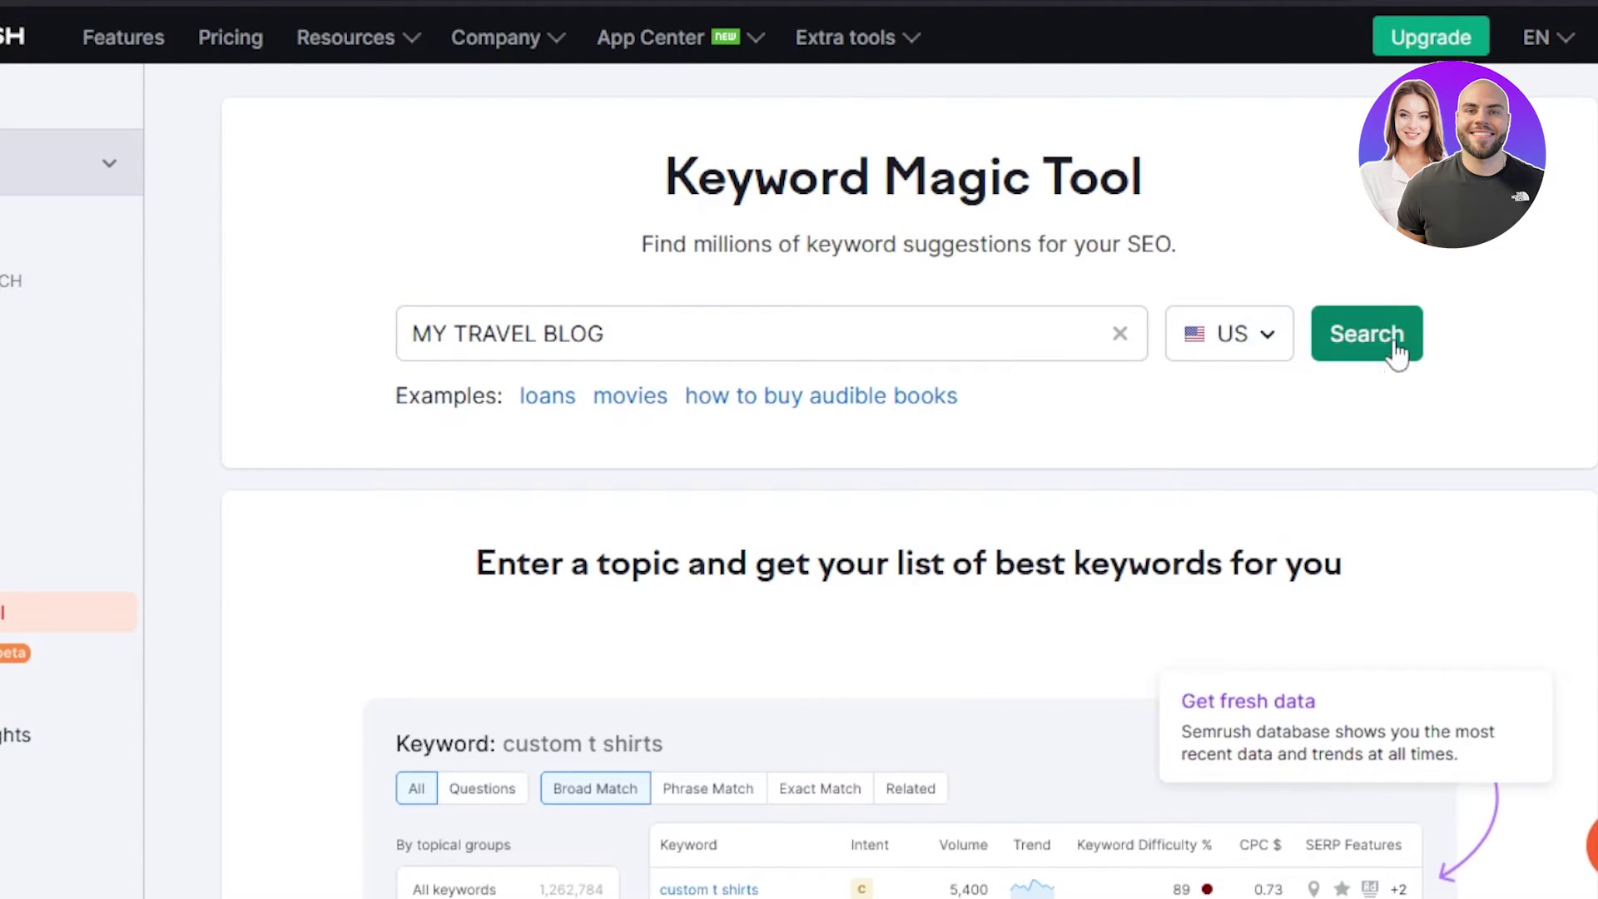
click(1398, 354)
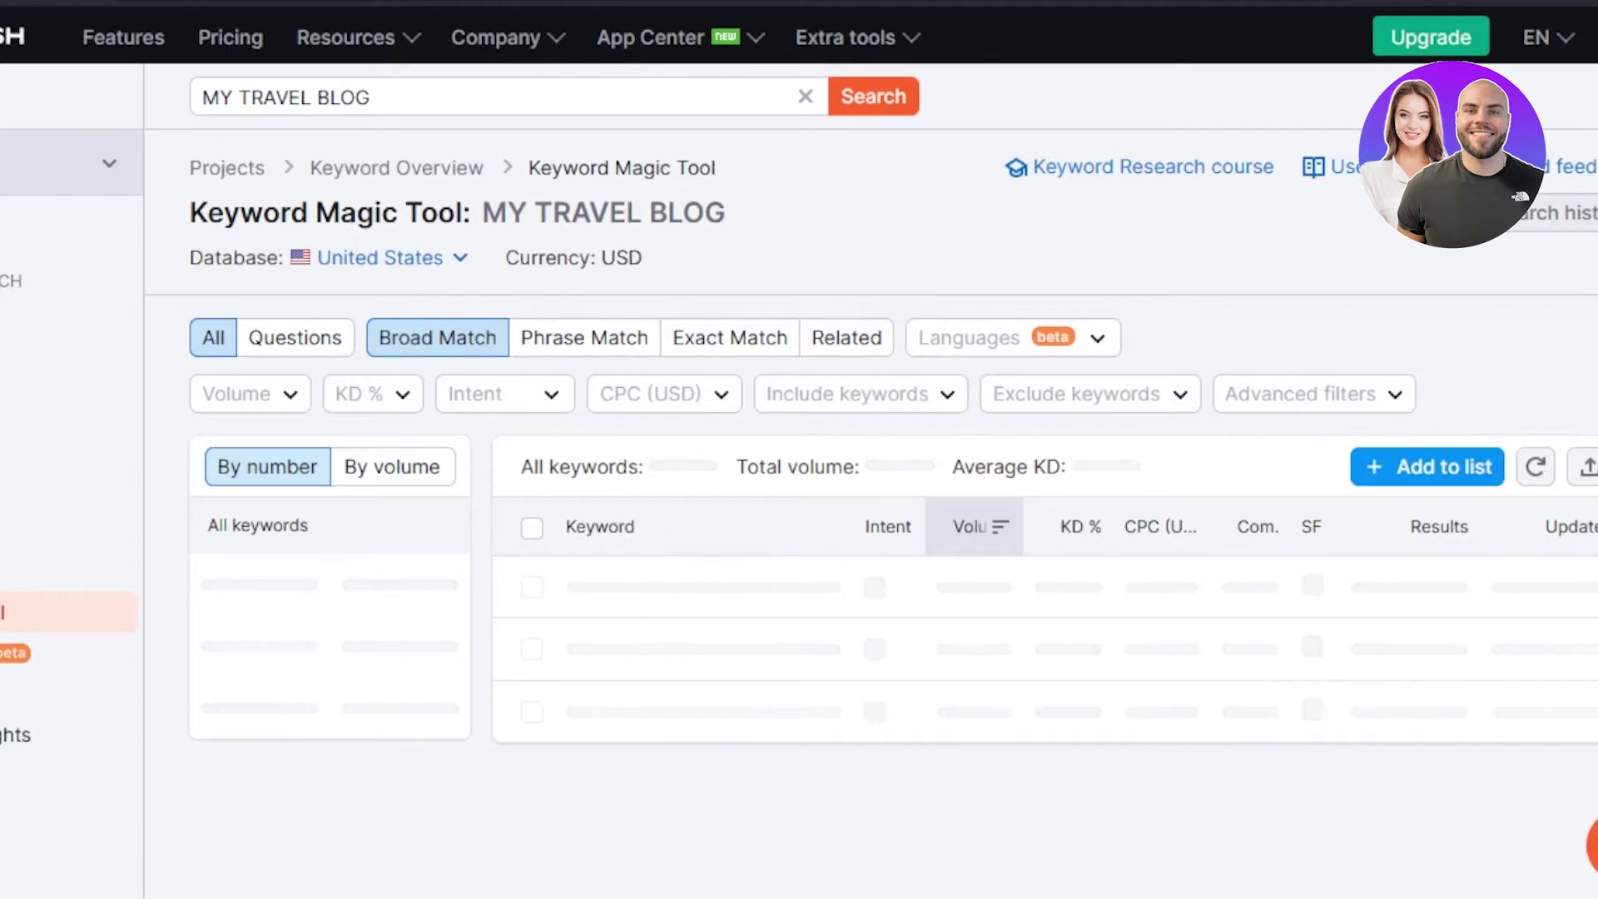
Examine the keyword suggestions for "MY TRAVEL BLOG", including their intent, volume, keyword difficulty, CPC and competition
scroll(1398, 353, down, 5)
scroll(799, 450, up, 4)
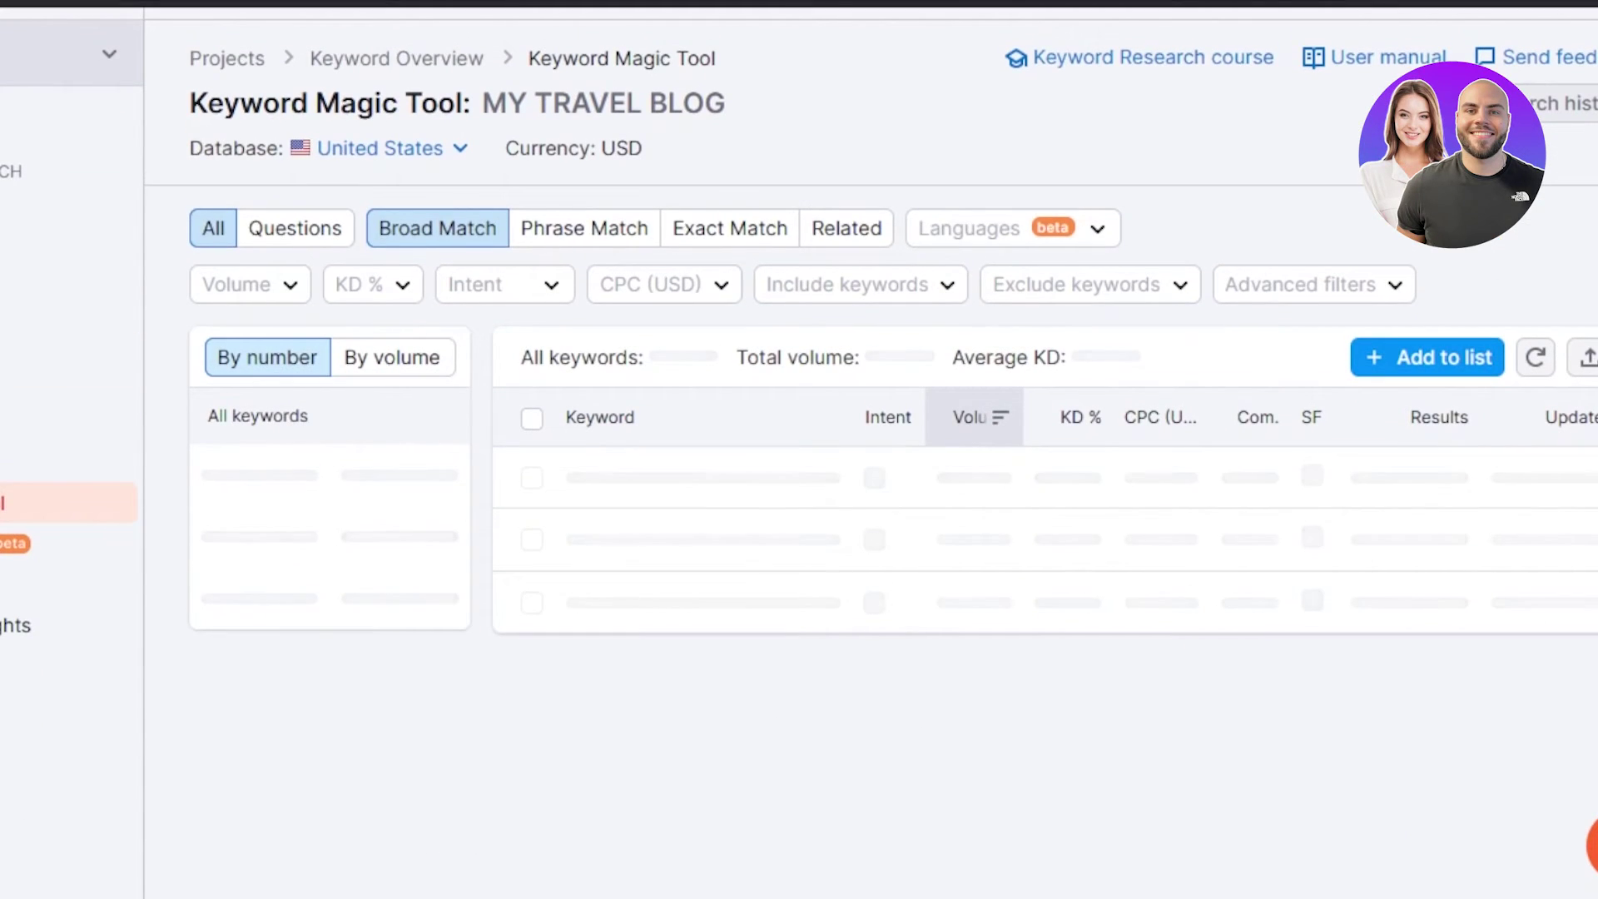
scroll(799, 449, up, 1)
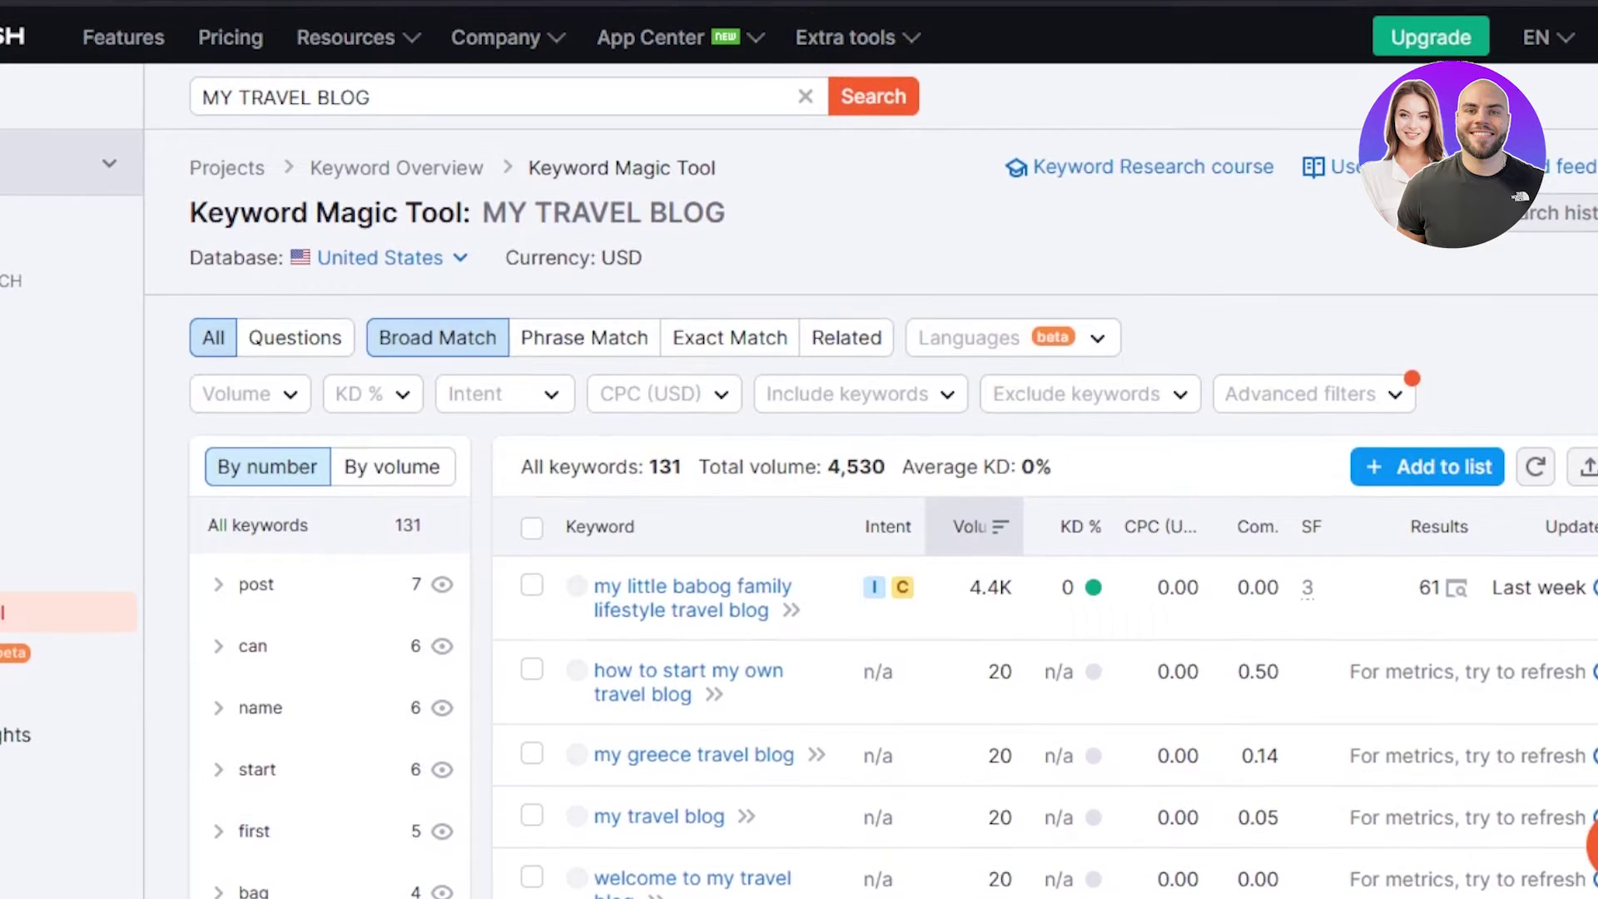
scroll(799, 450, down, 5)
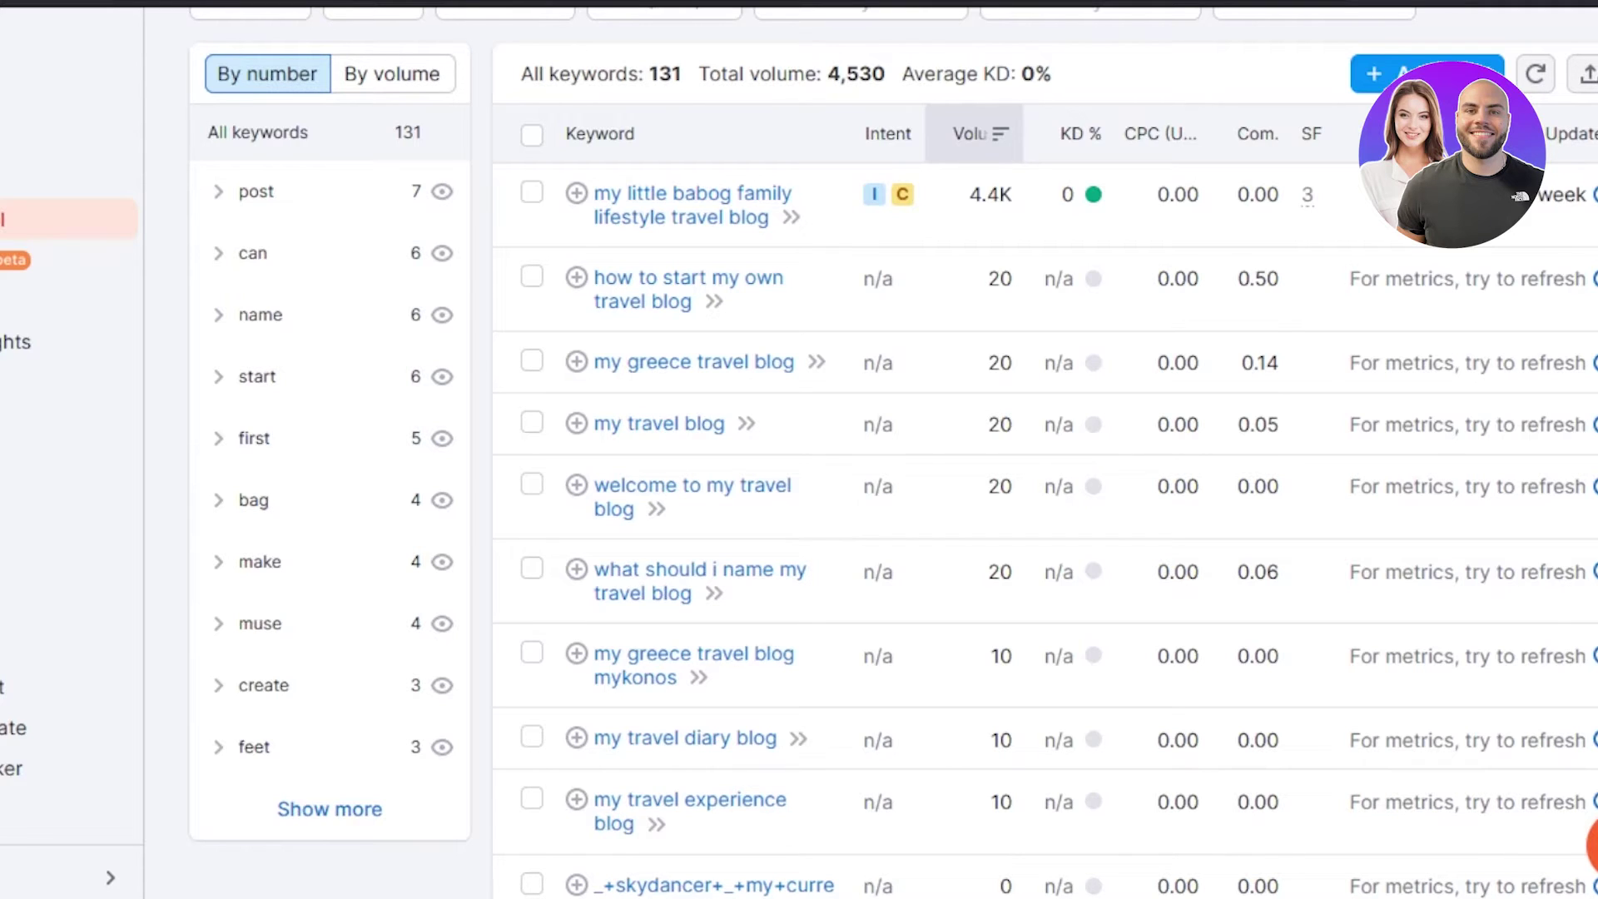
scroll(799, 450, down, 1)
scroll(799, 449, down, 2)
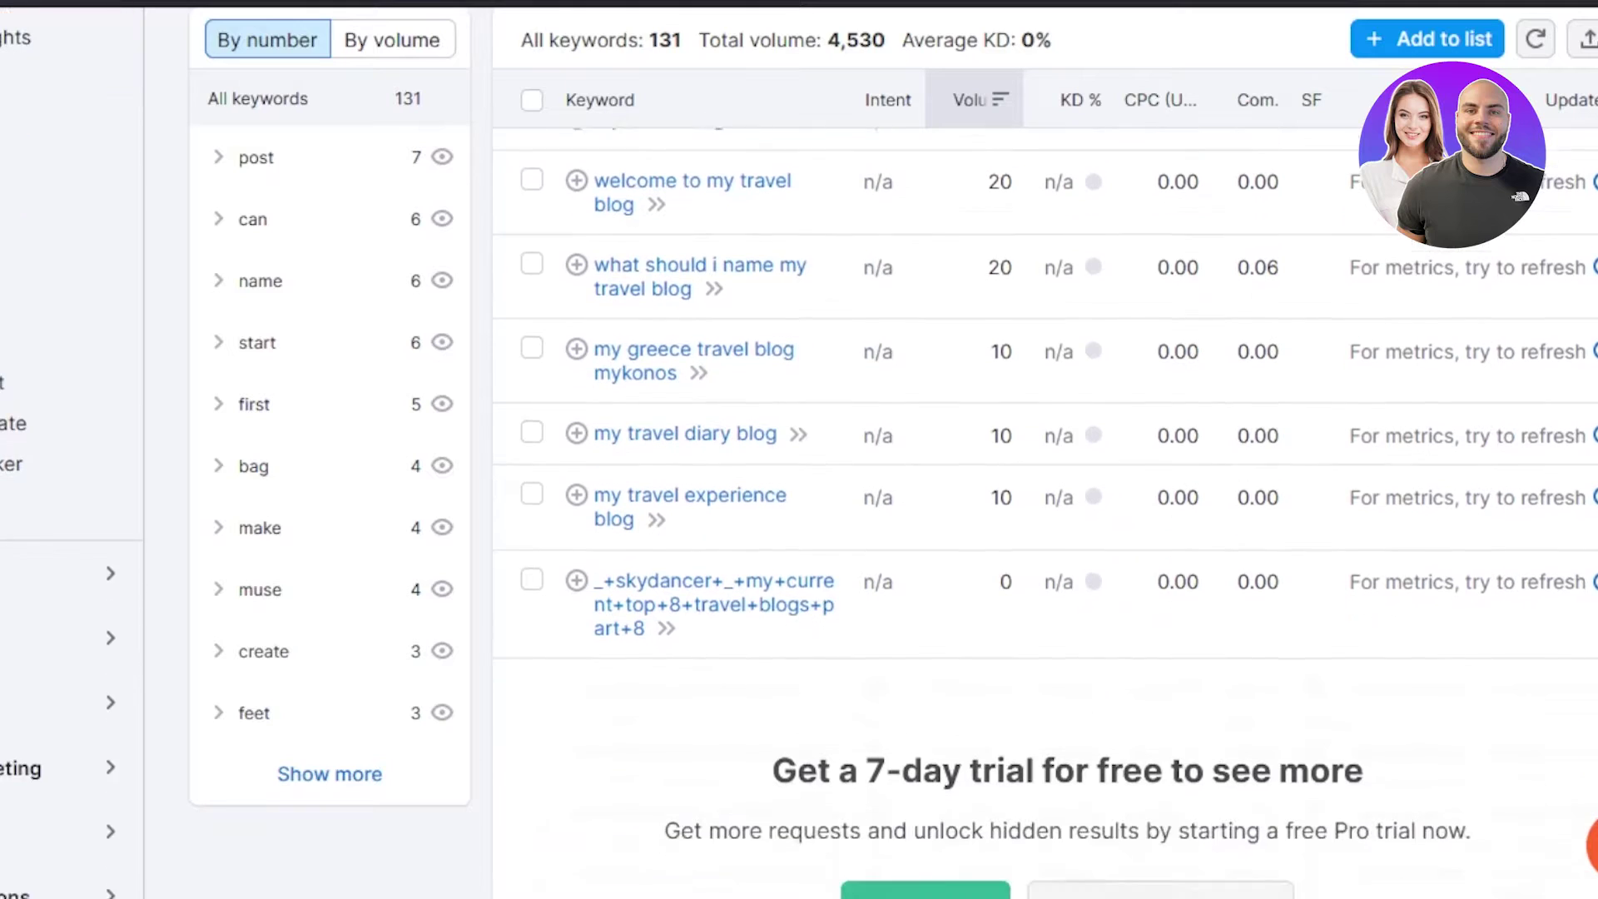
scroll(1312, 277, up, 7)
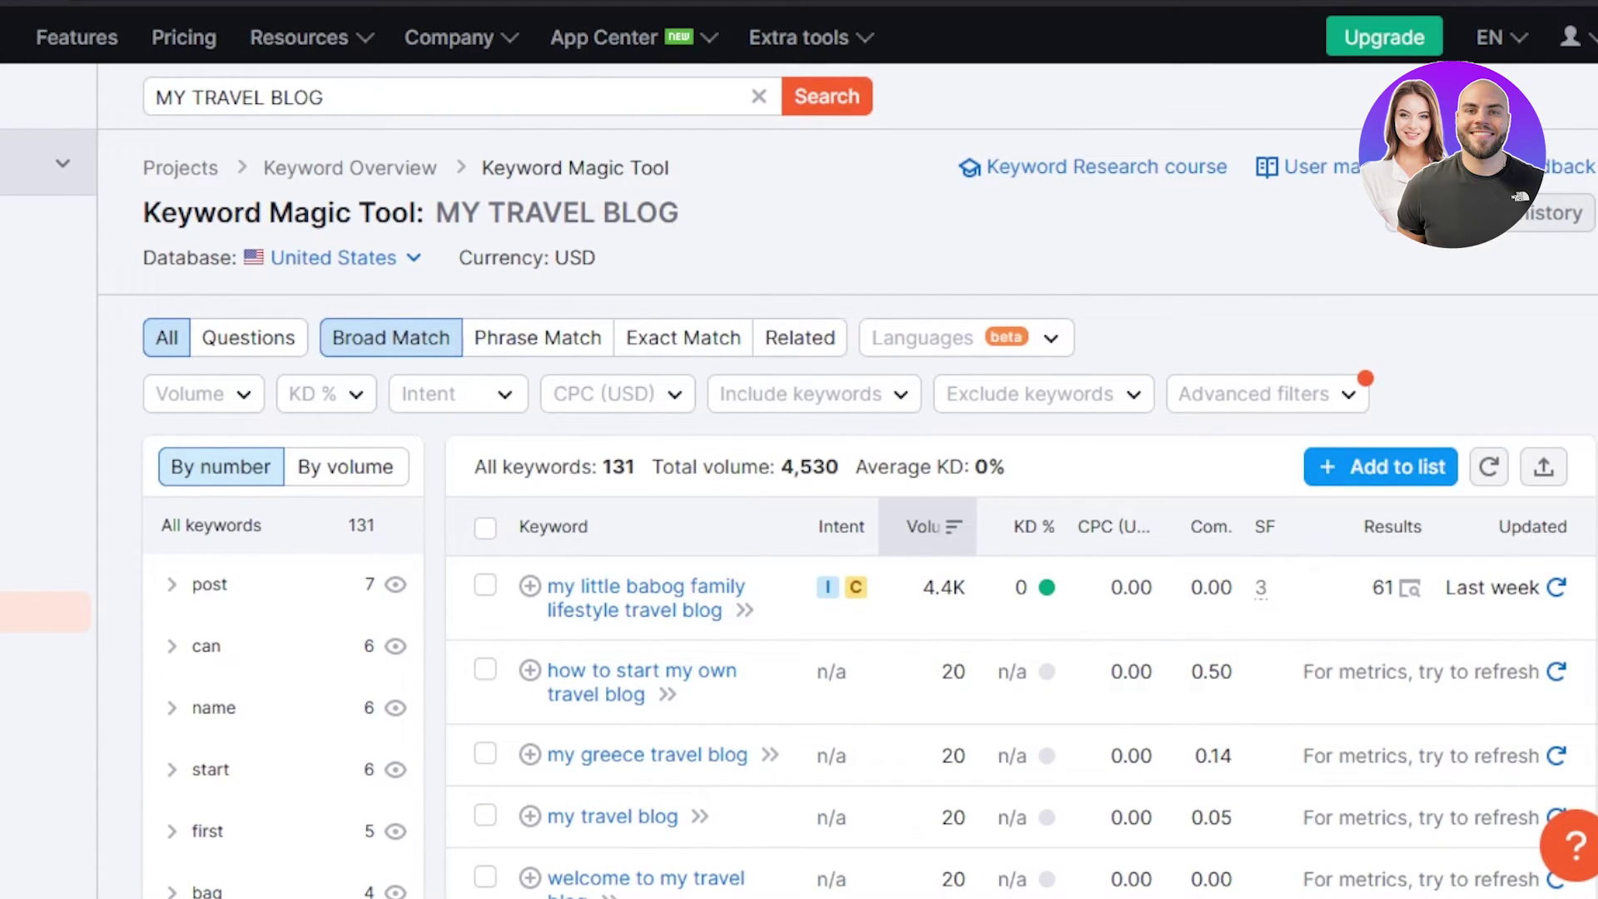
scroll(799, 499, down, 1)
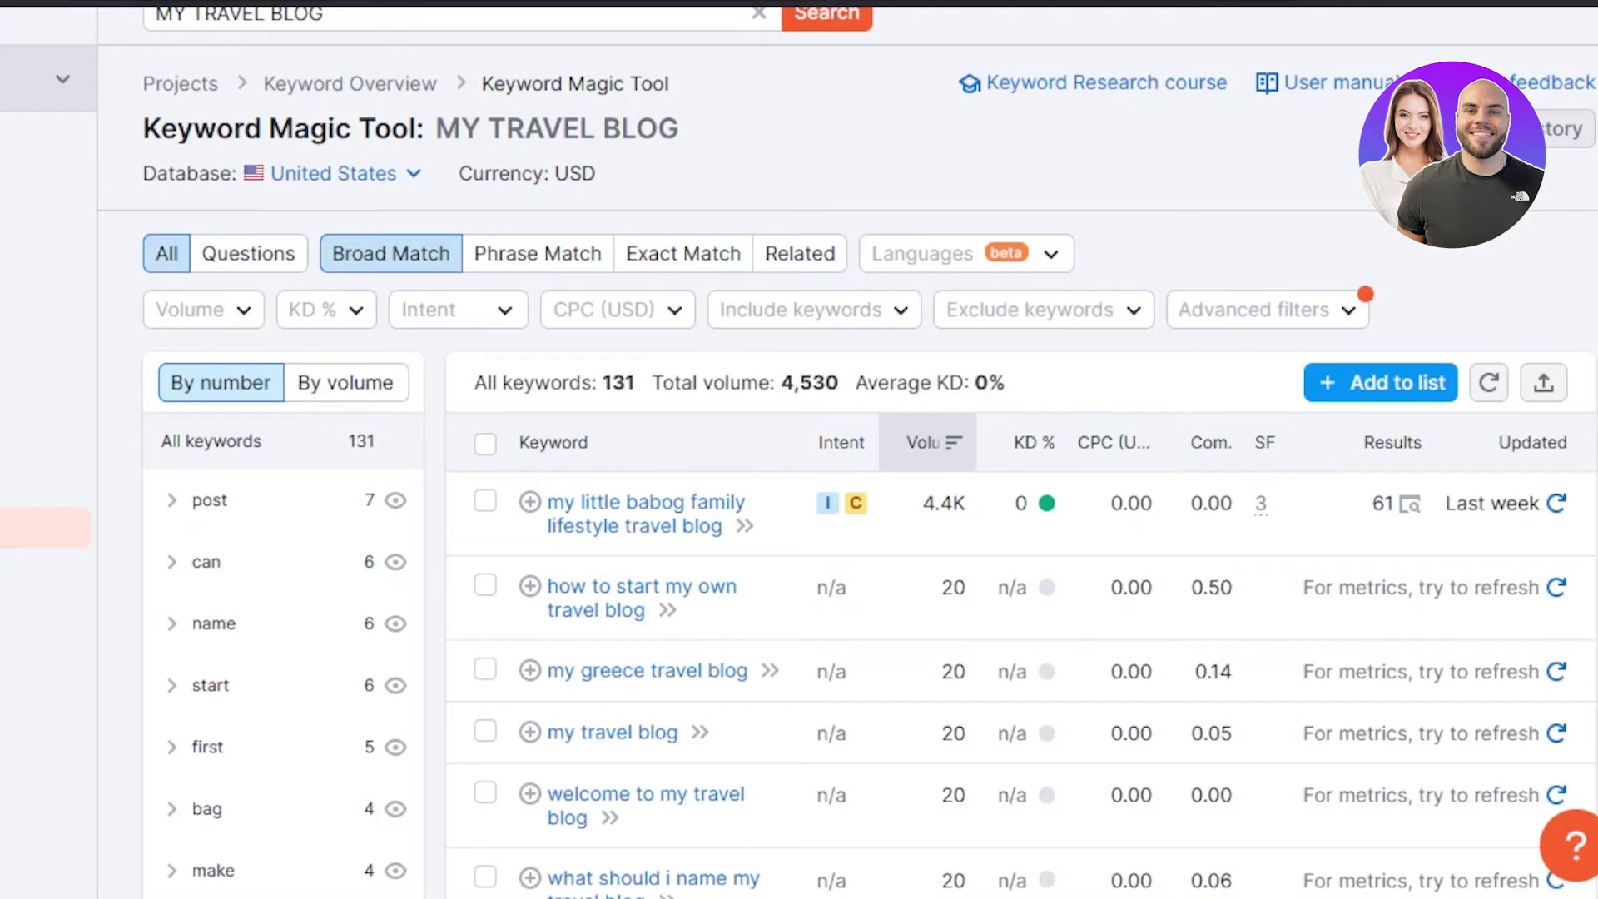
scroll(799, 500, down, 1)
scroll(799, 500, down, 3)
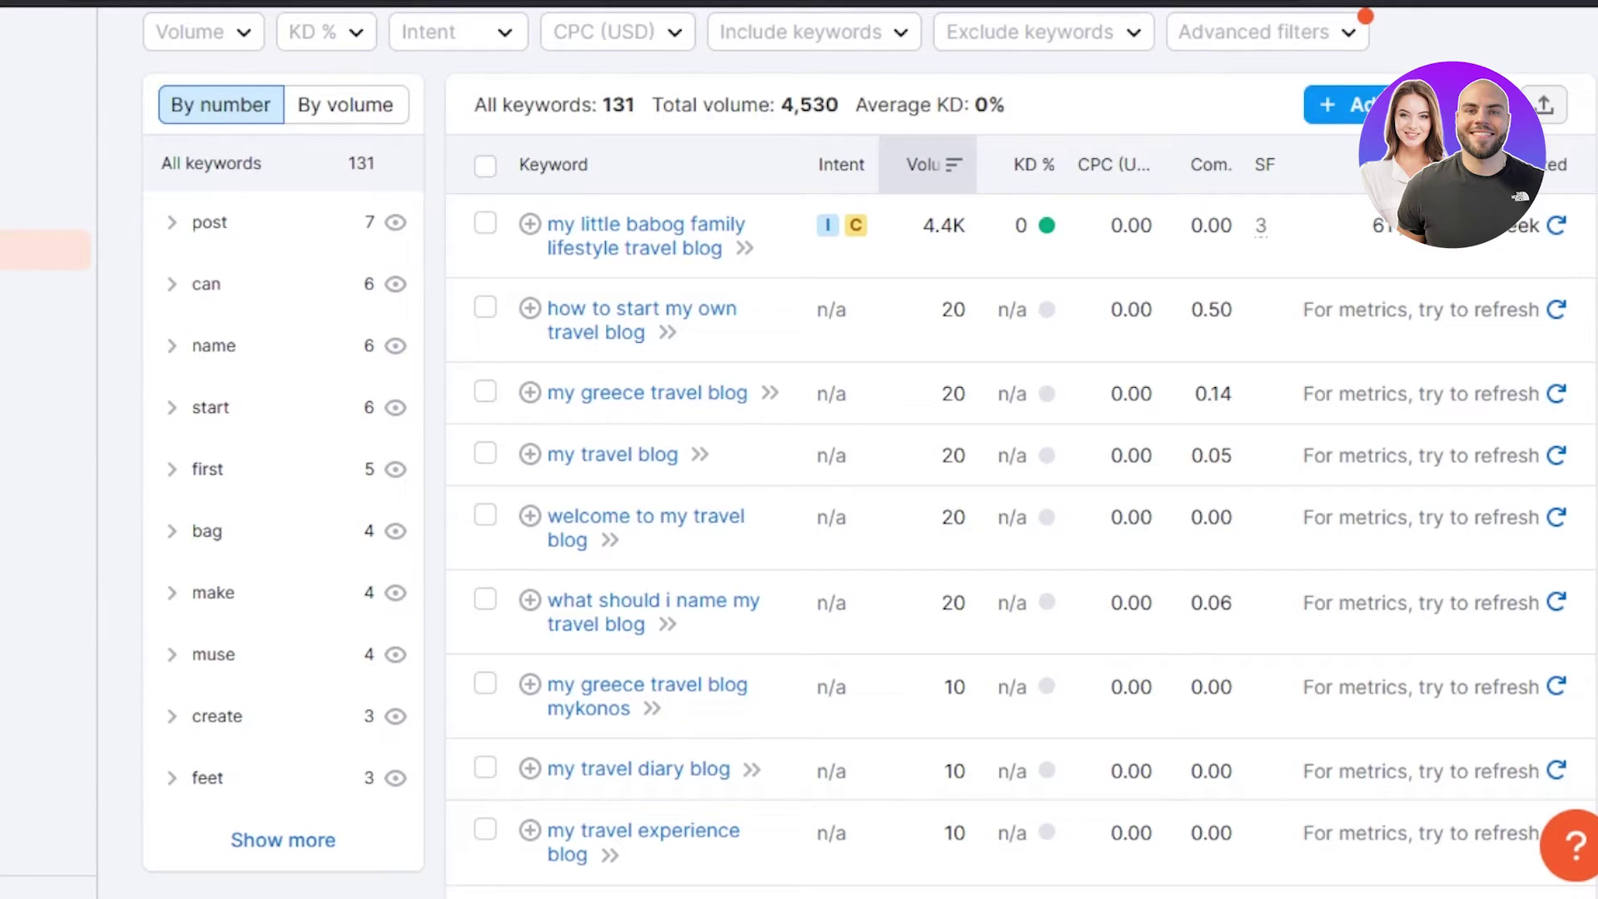
scroll(1319, 485, up, 5)
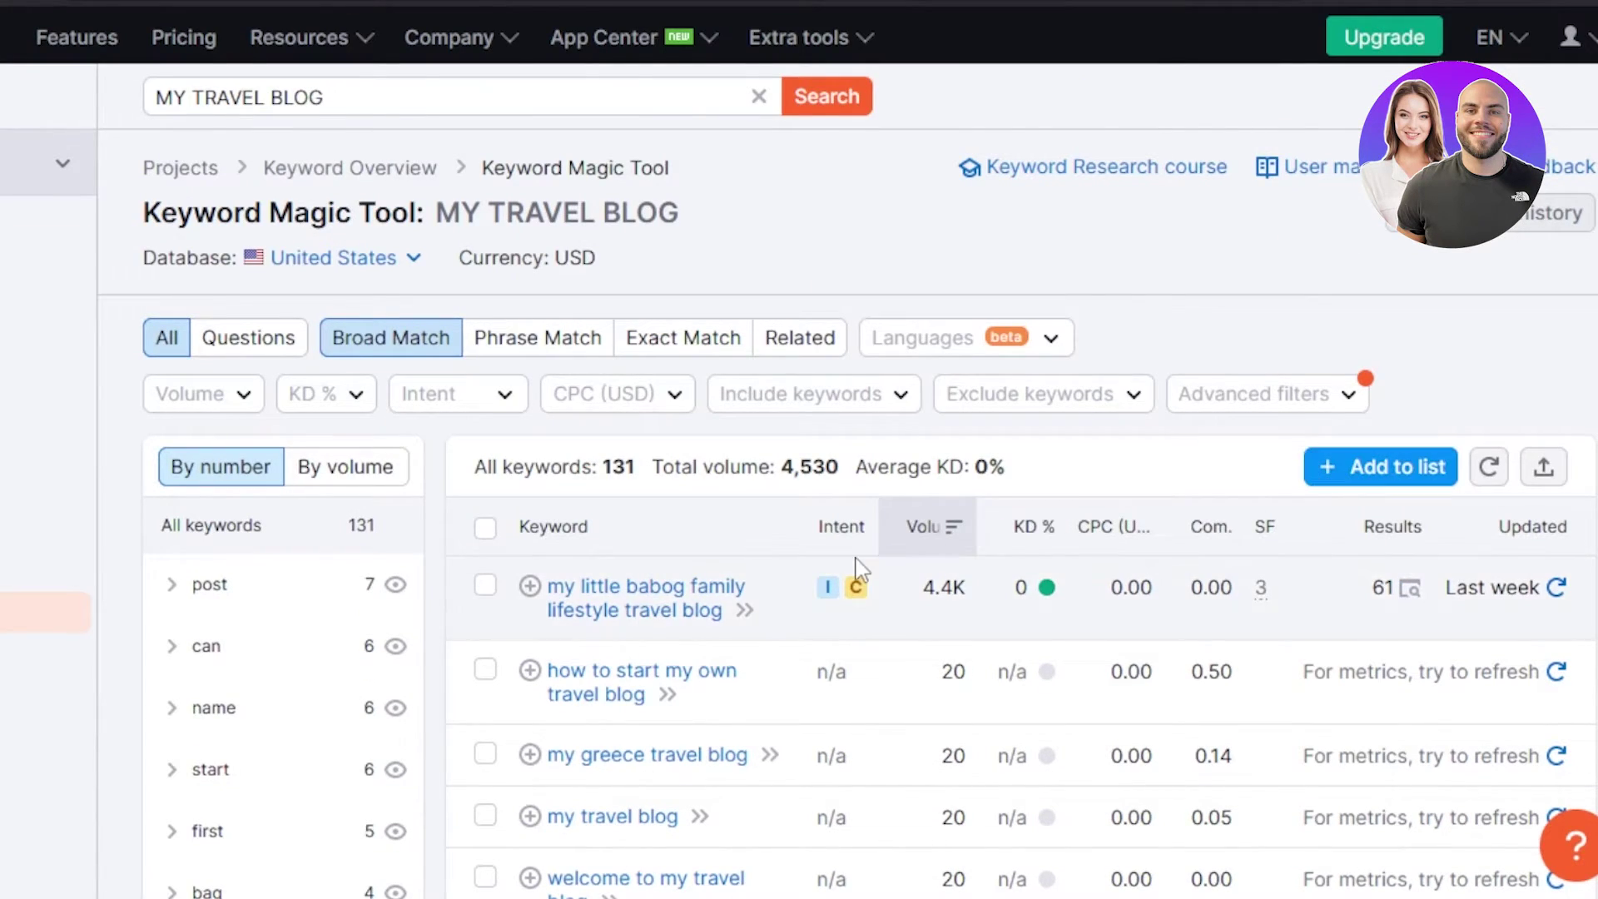
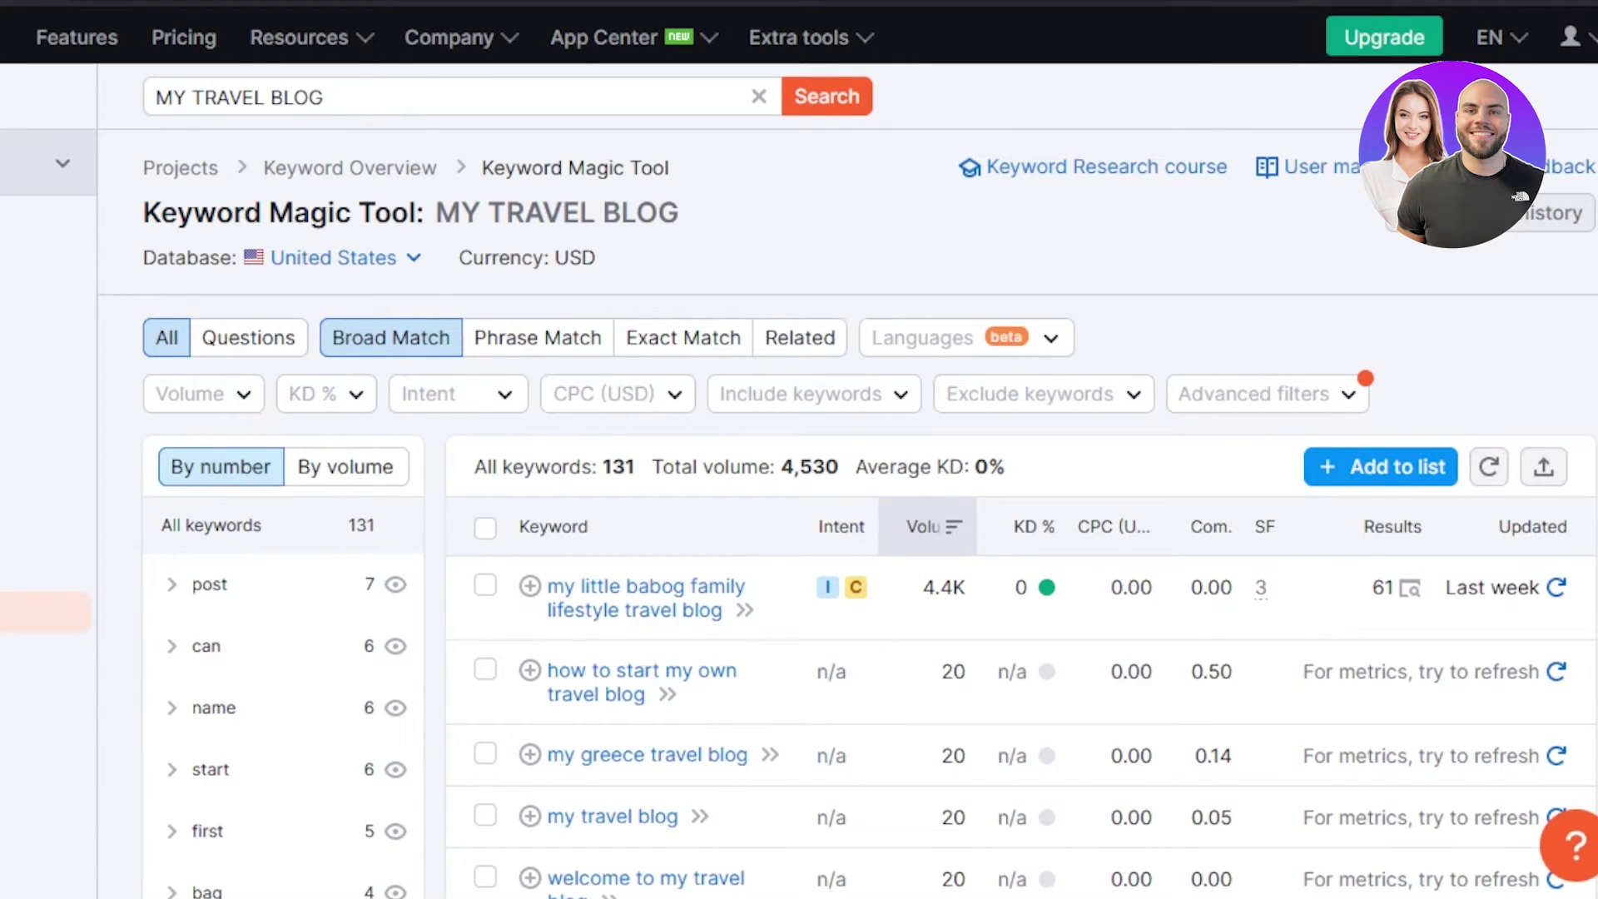
Look through the available SEO tools, open the SEO Dashboard and try to create a new project
scroll(833, 500, down, 3)
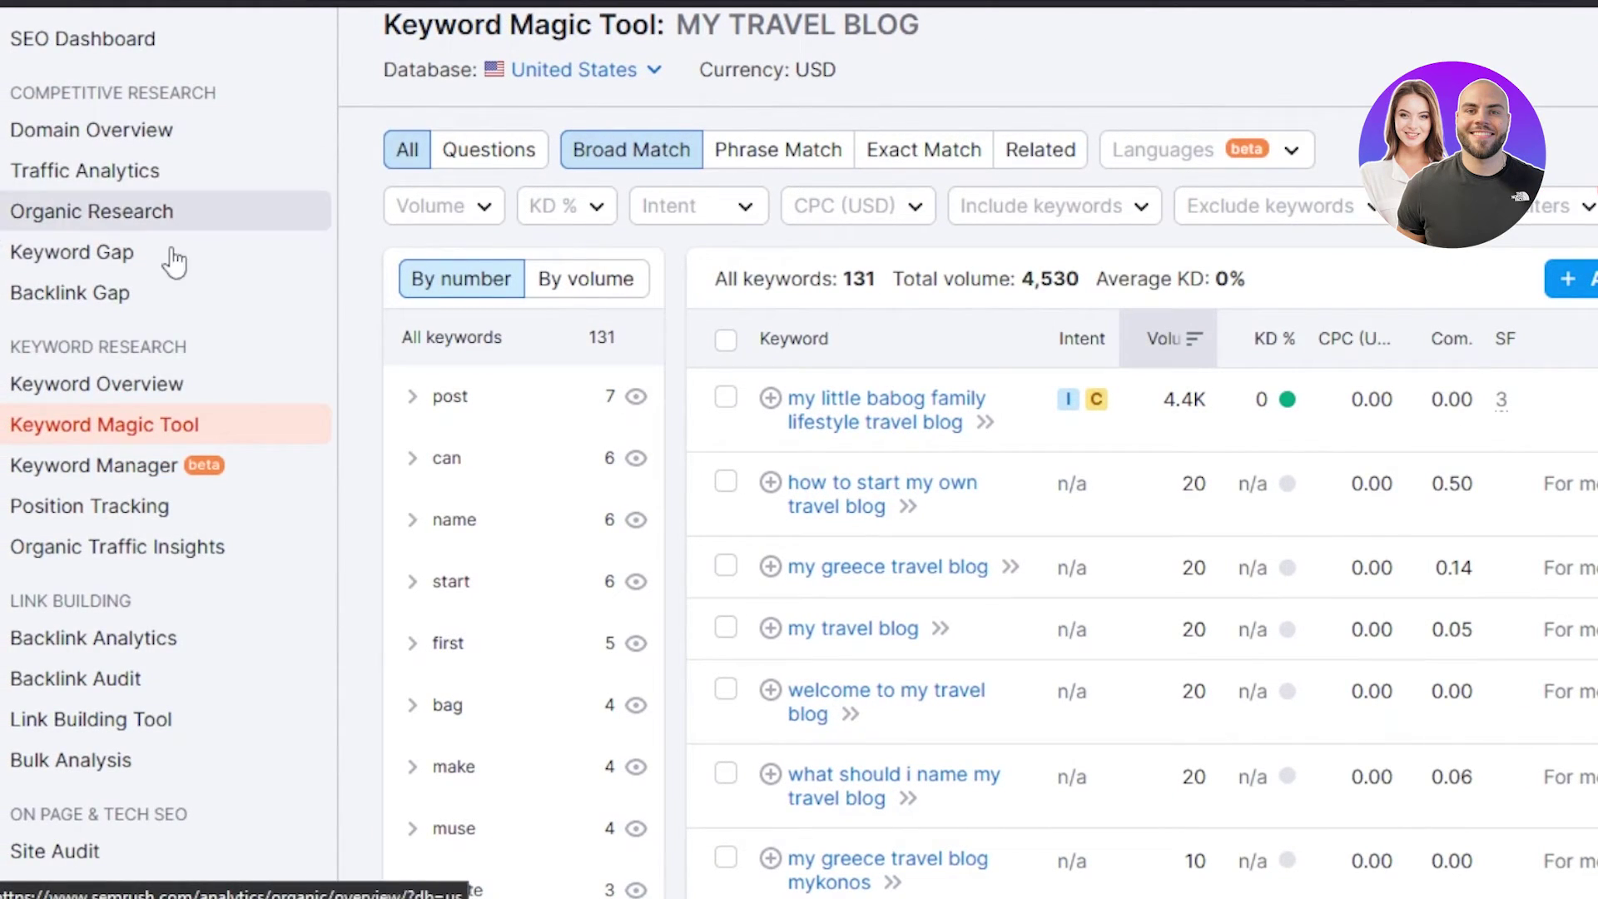
scroll(964, 422, down, 2)
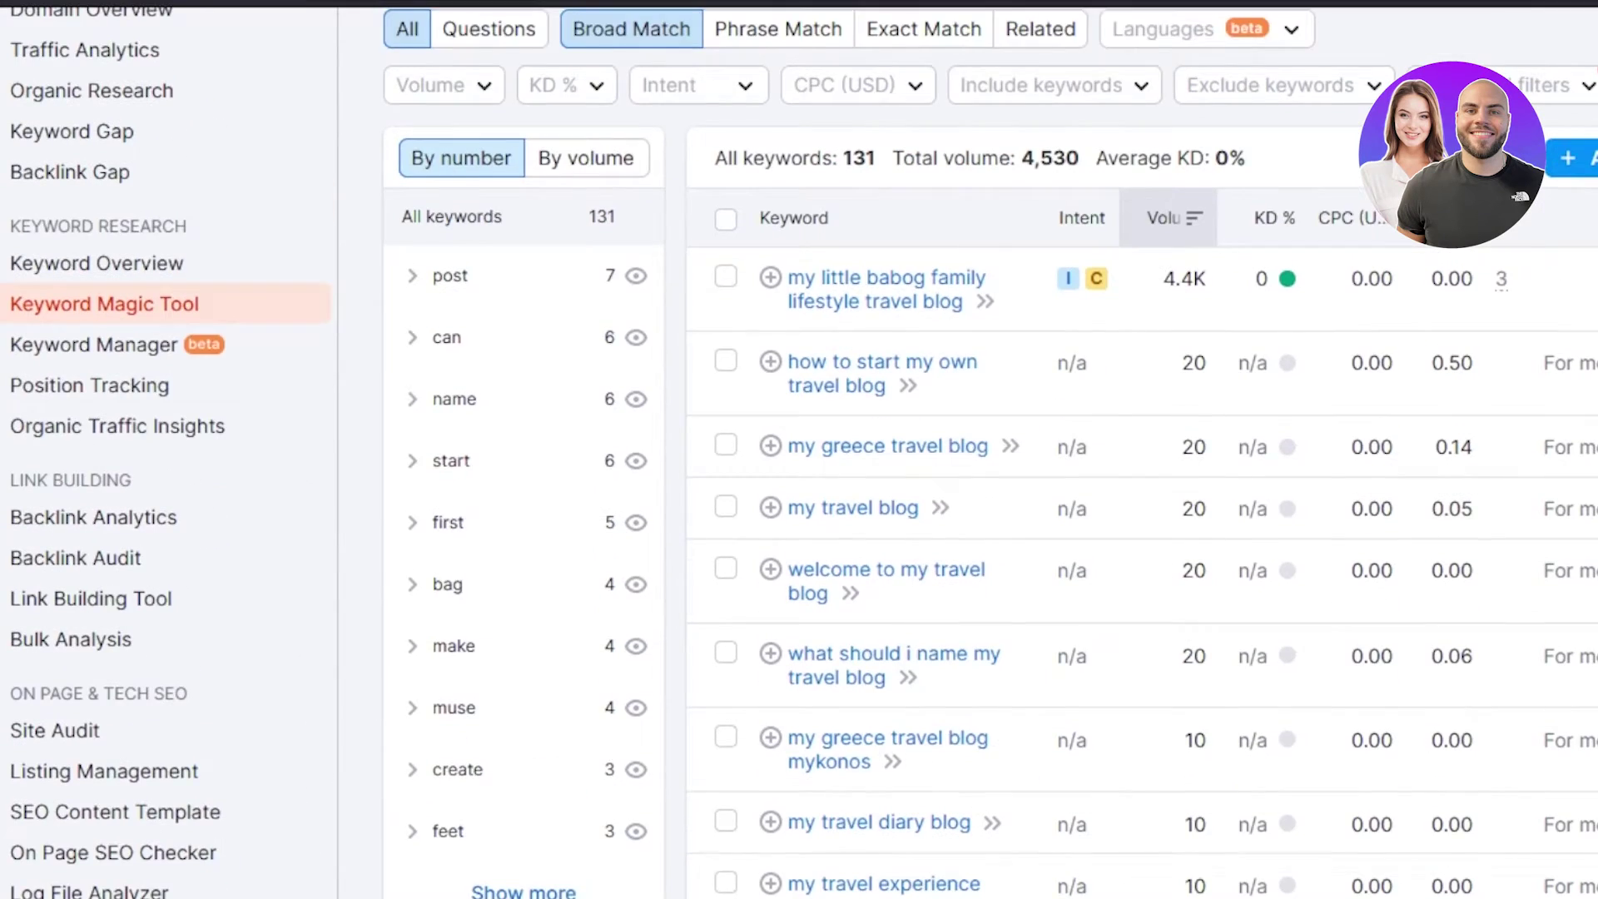
scroll(965, 421, down, 8)
scroll(965, 421, up, 13)
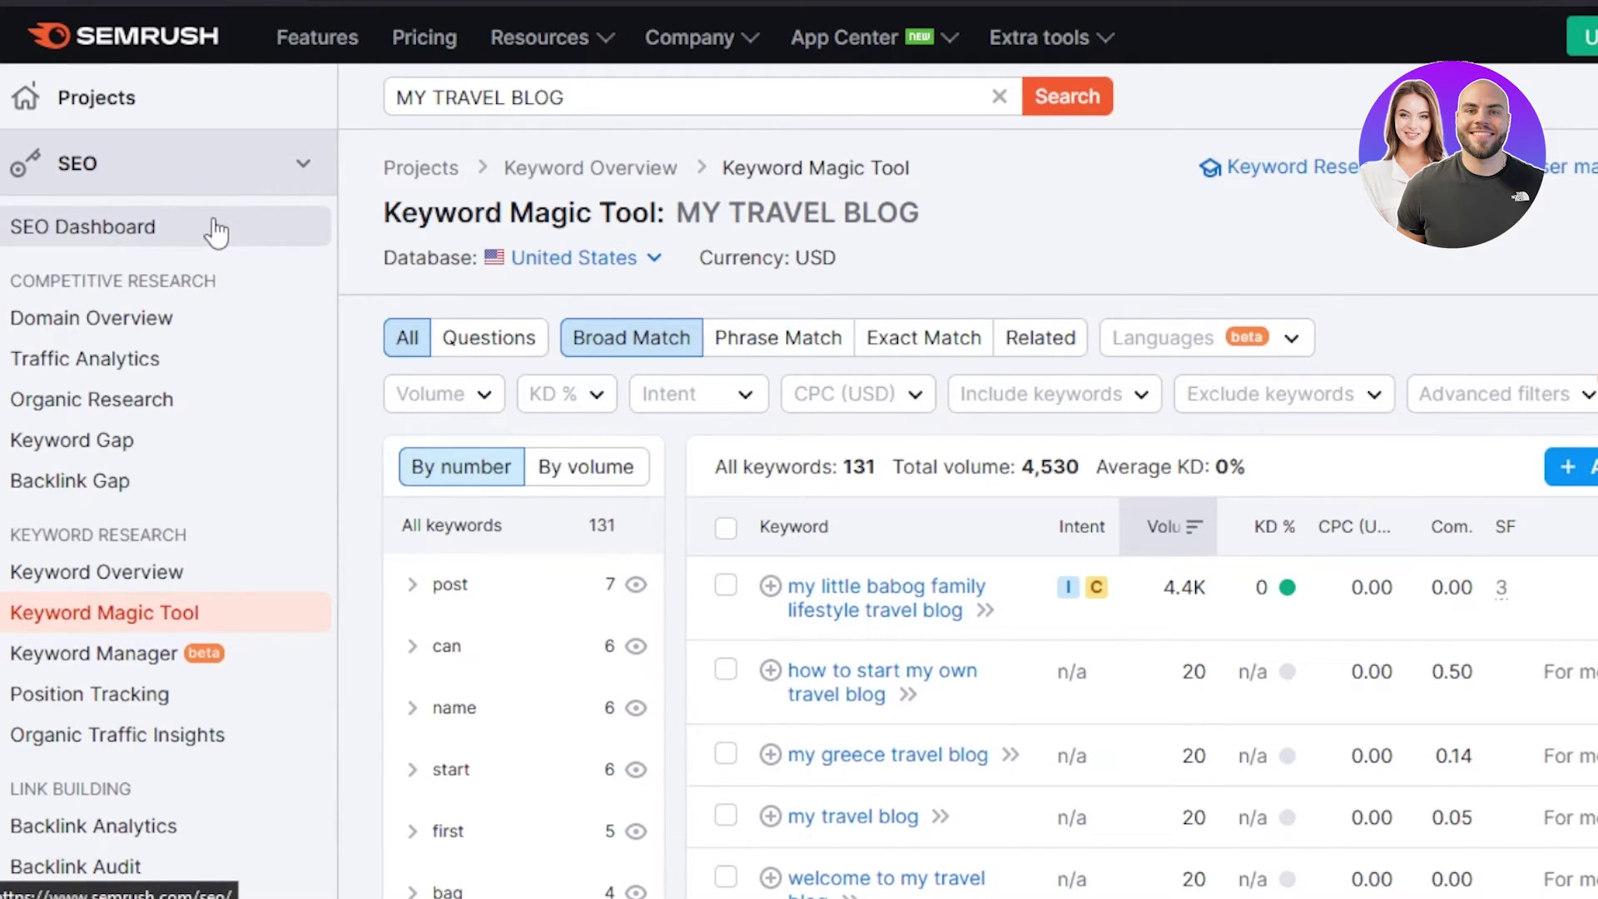
click(166, 231)
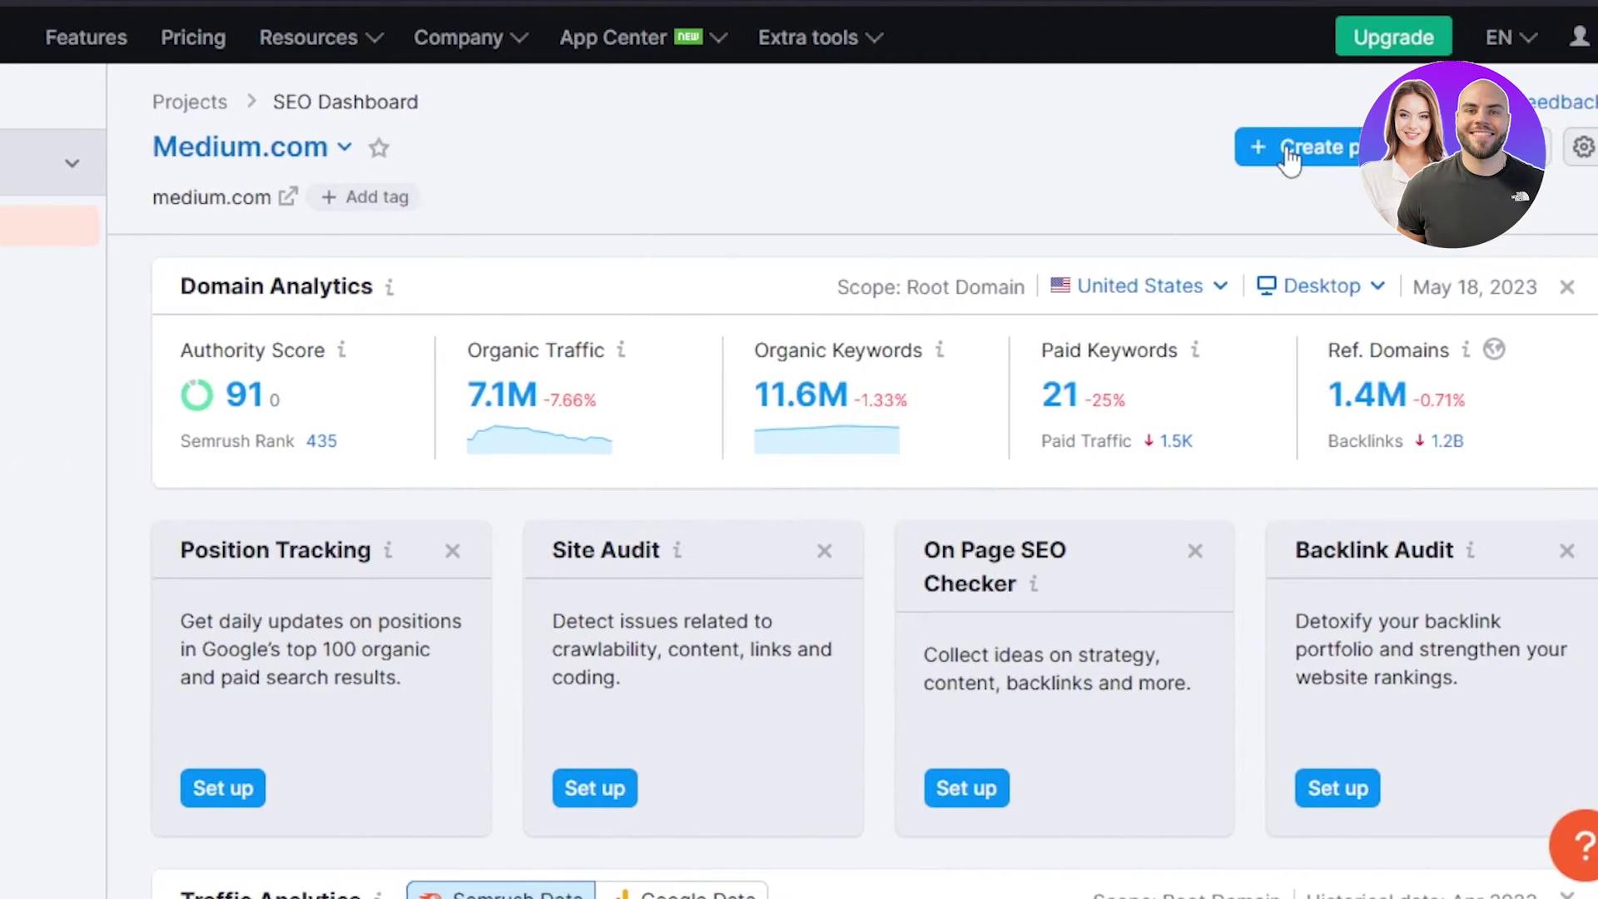
click(1268, 154)
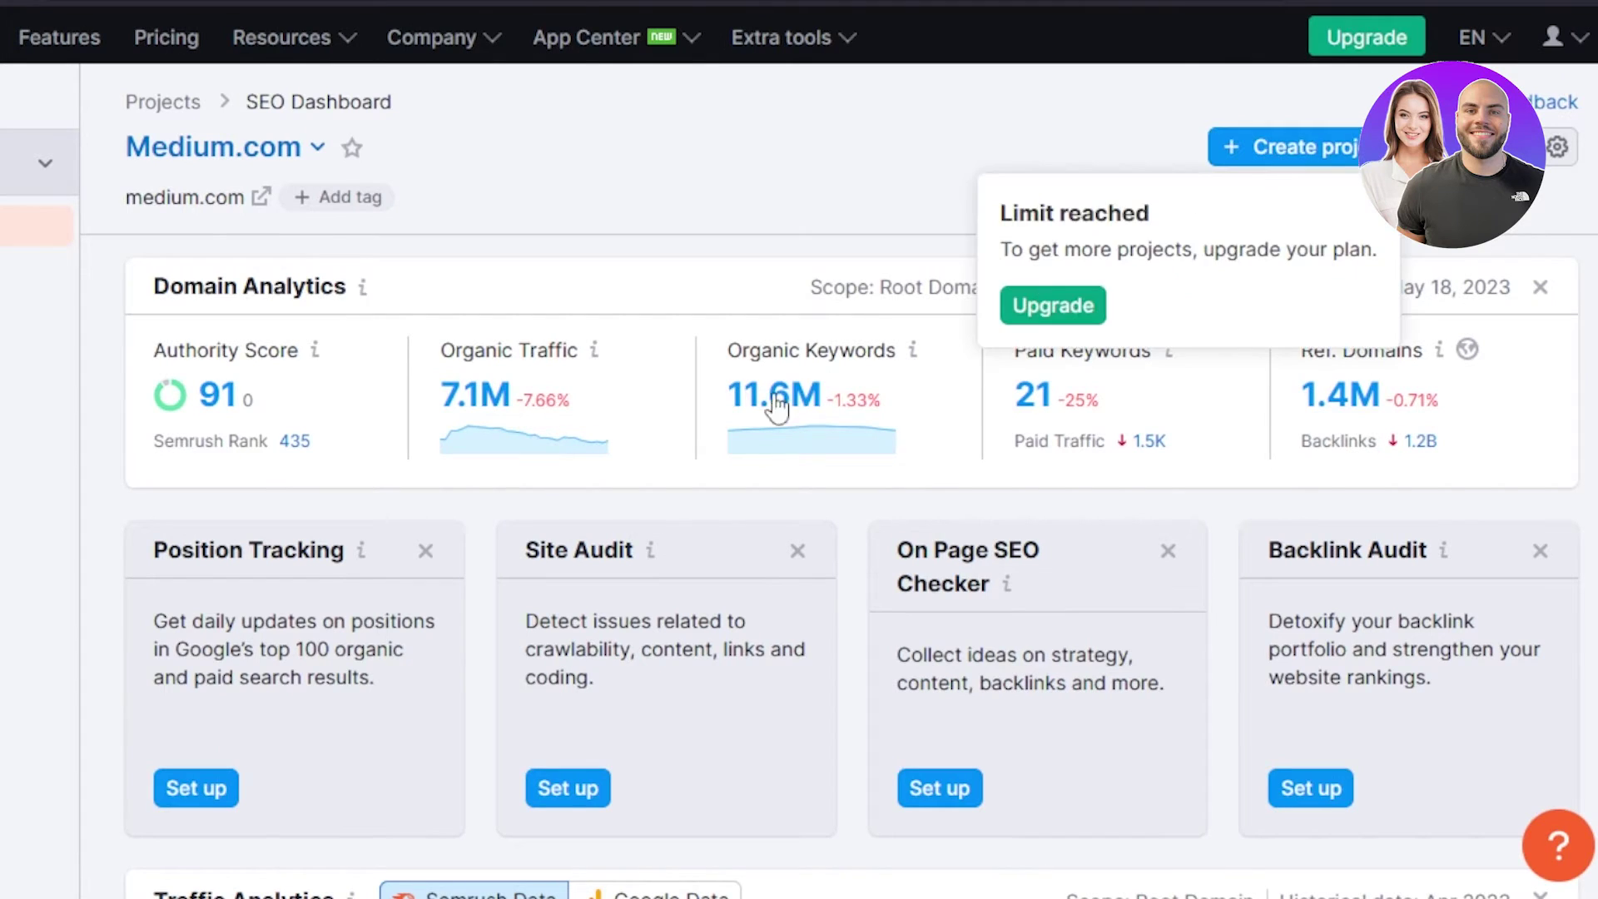
click(872, 149)
Examine Medium.com's domain analytics, traffic analytics, organic keywords and backlink analytics on the SEO Dashboard
scroll(833, 466, down, 6)
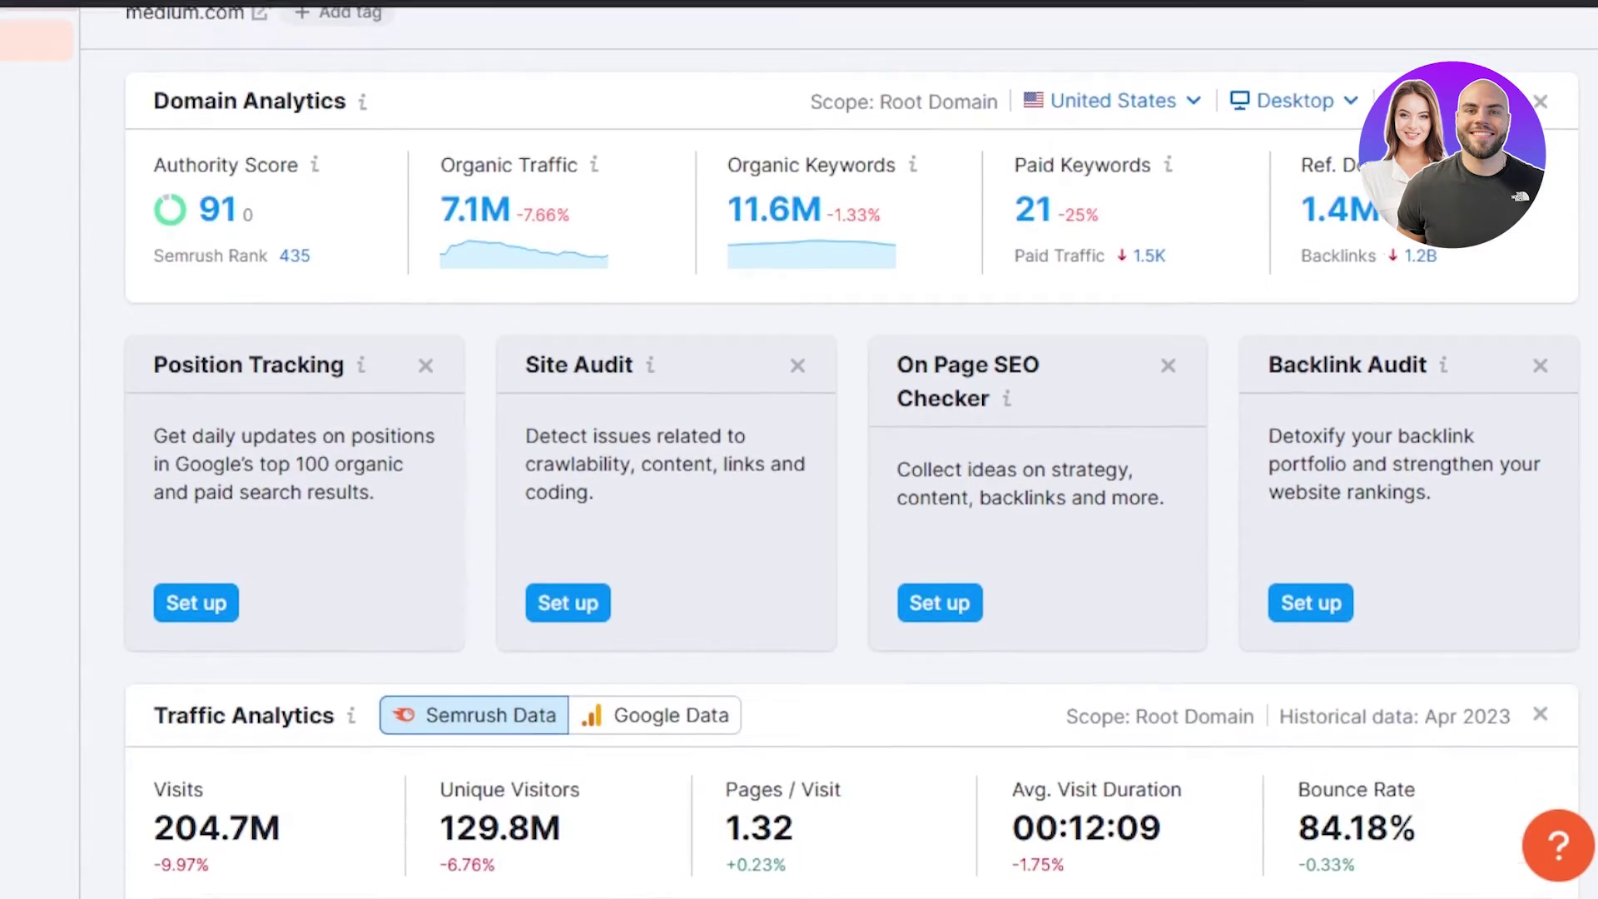
scroll(799, 466, down, 3)
scroll(799, 466, up, 6)
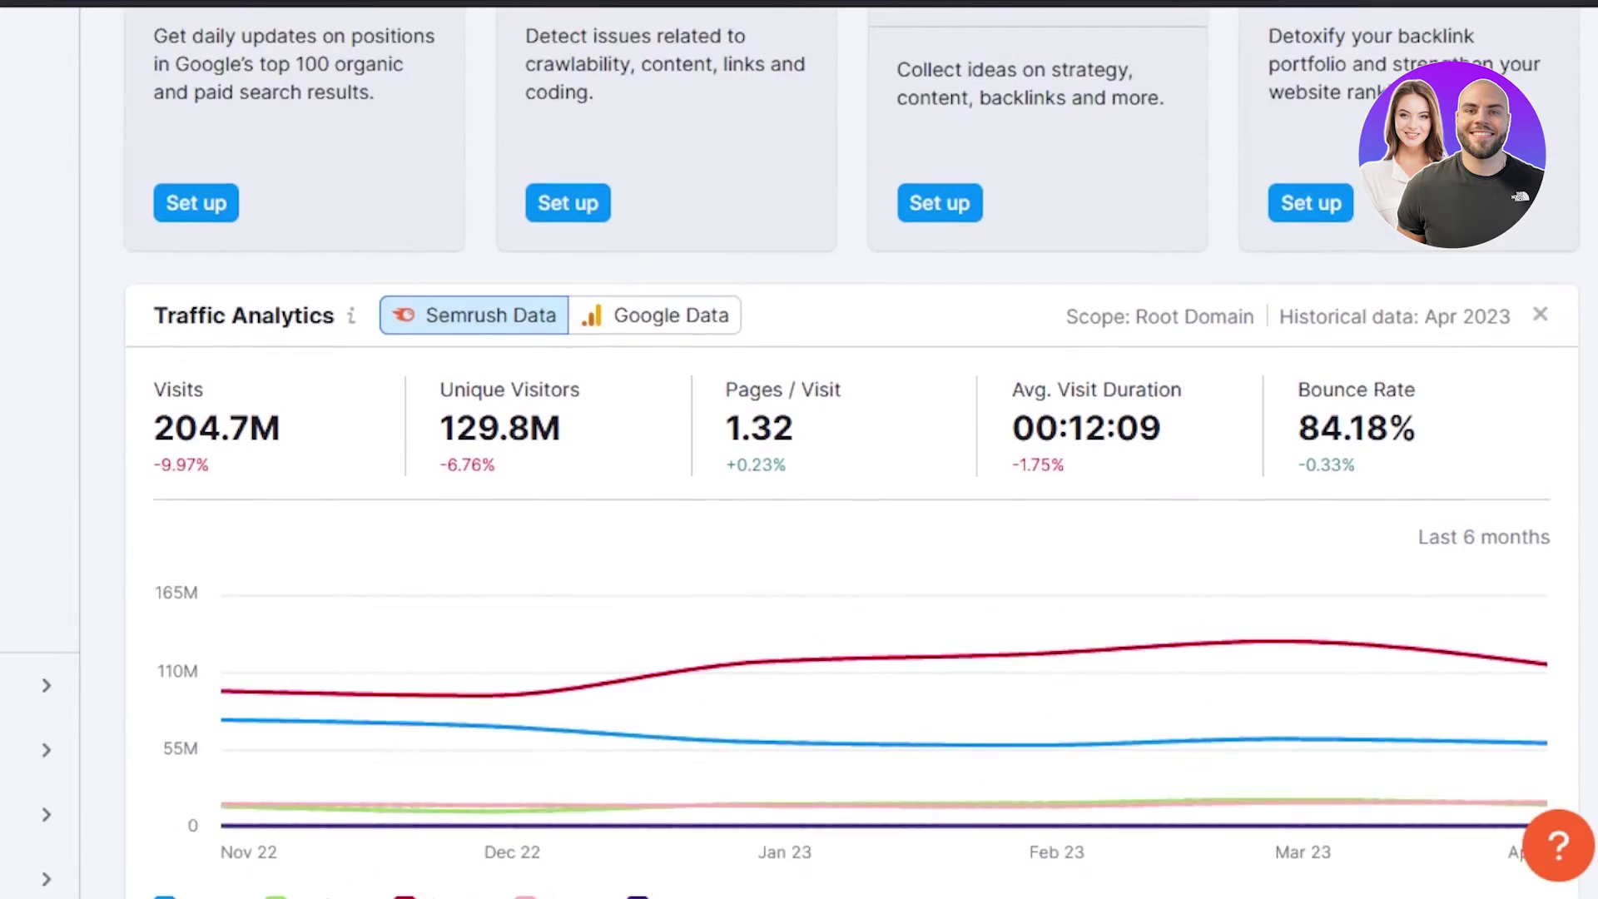
scroll(799, 465, up, 1)
scroll(799, 465, down, 1)
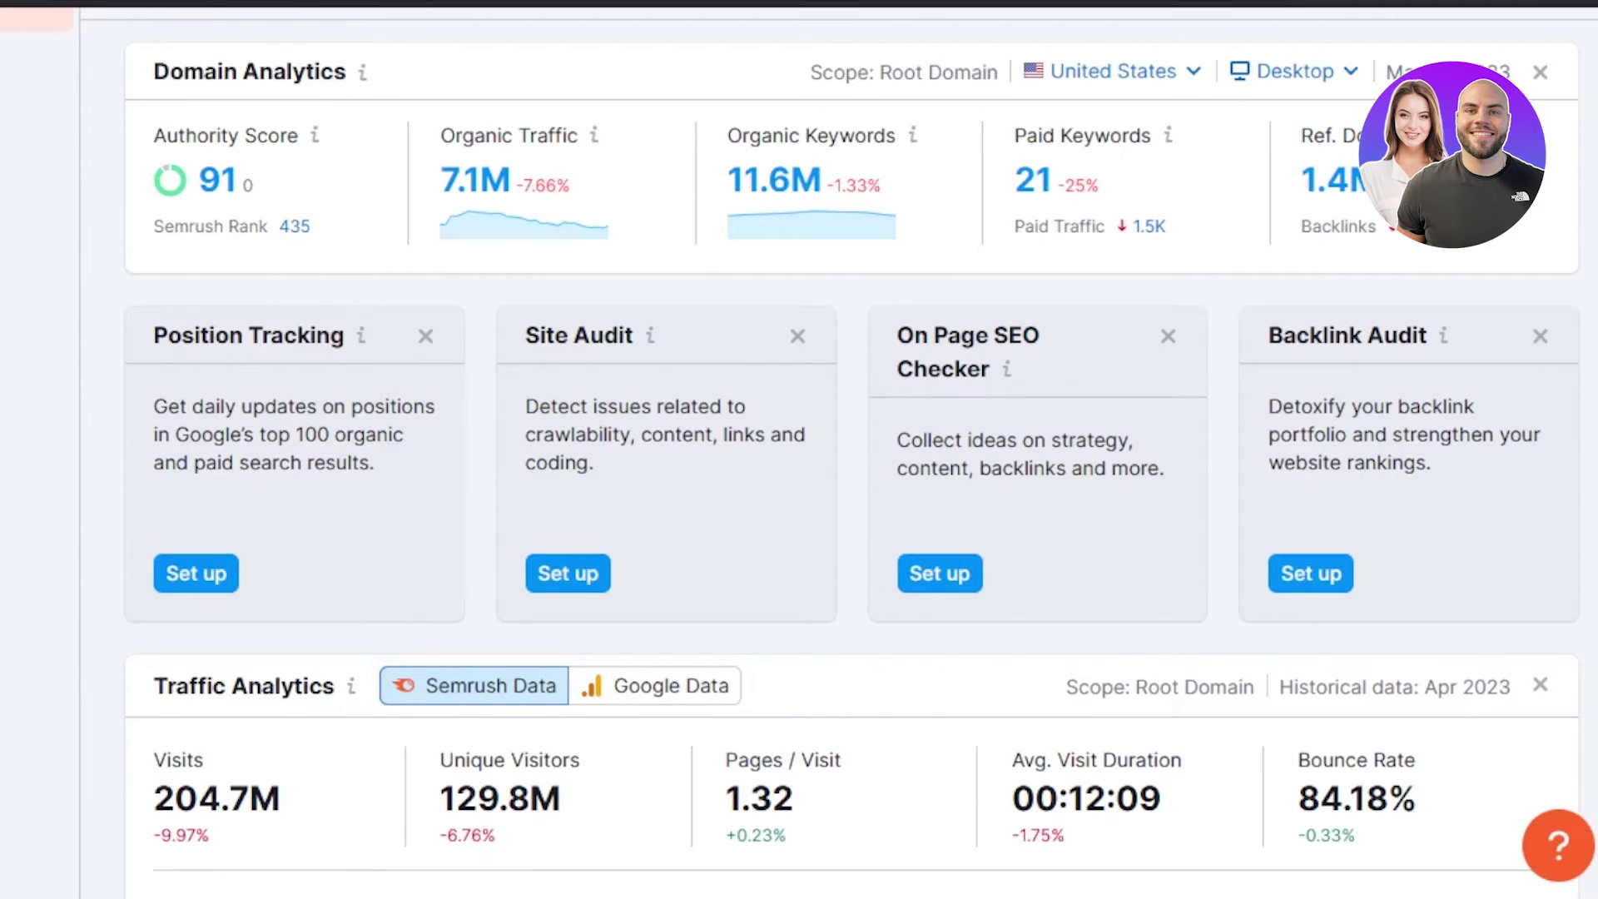
scroll(799, 450, down, 8)
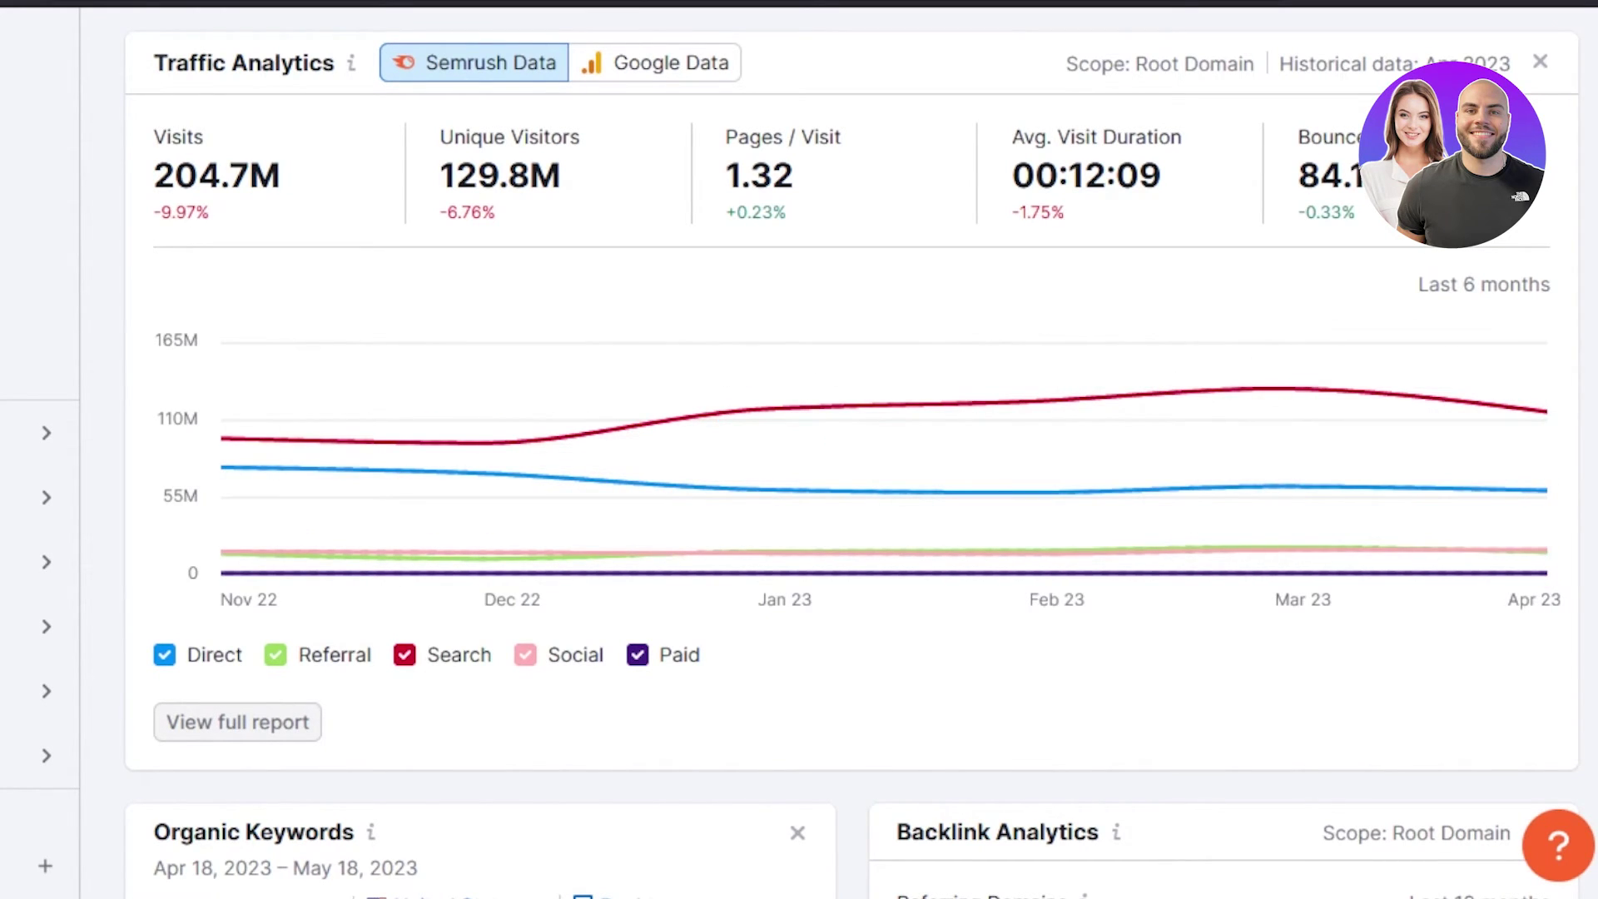
scroll(799, 449, down, 5)
scroll(799, 450, down, 7)
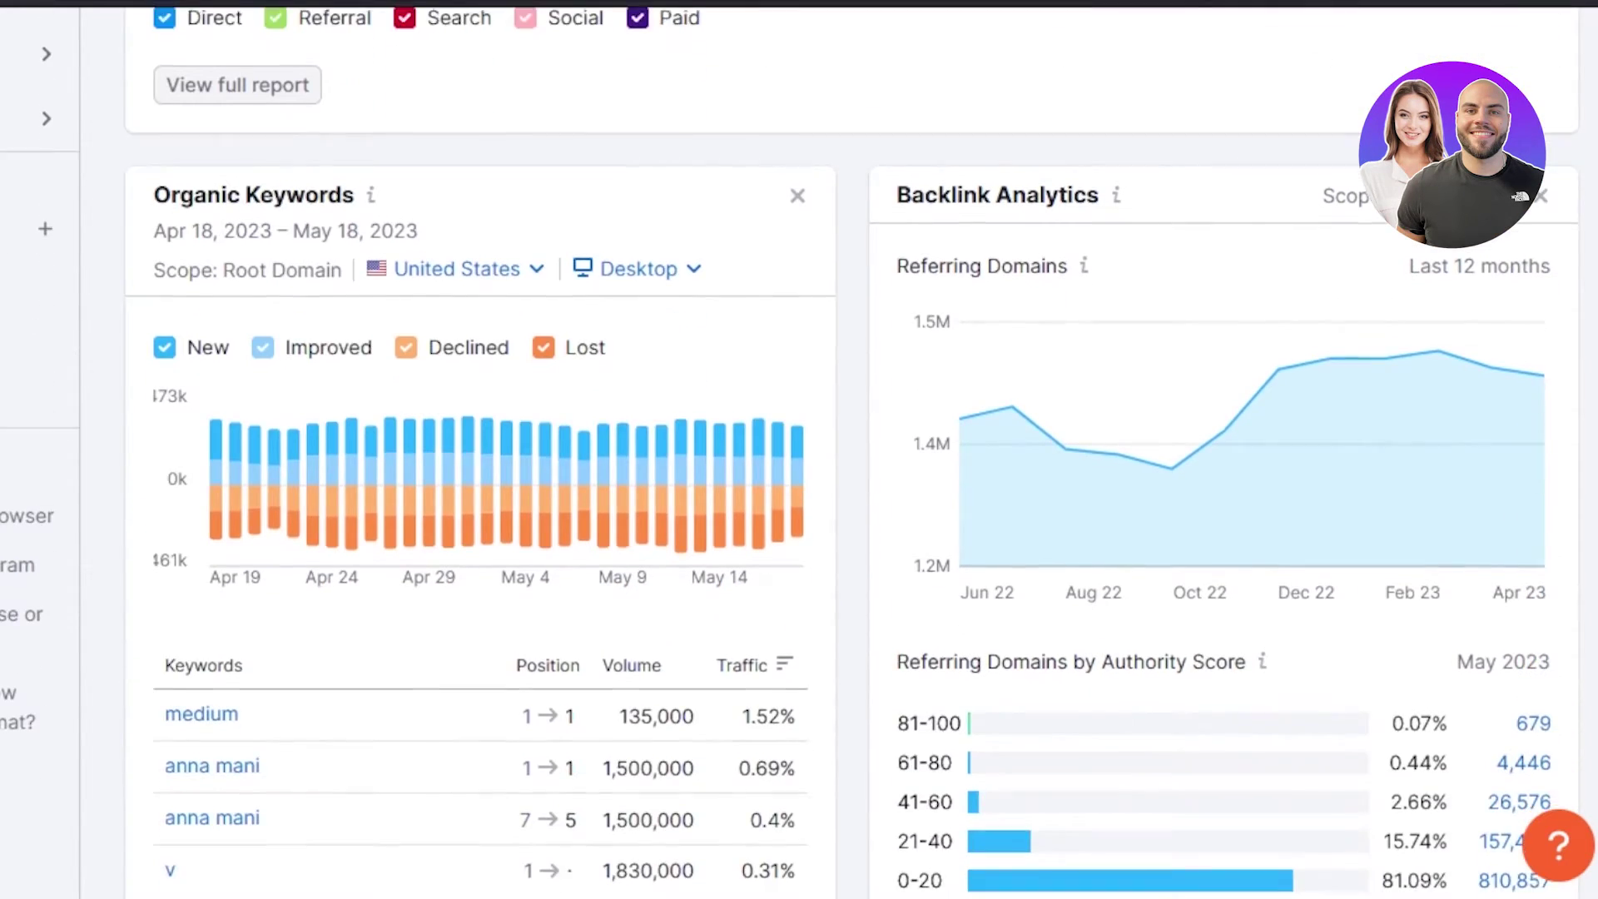
scroll(799, 449, down, 4)
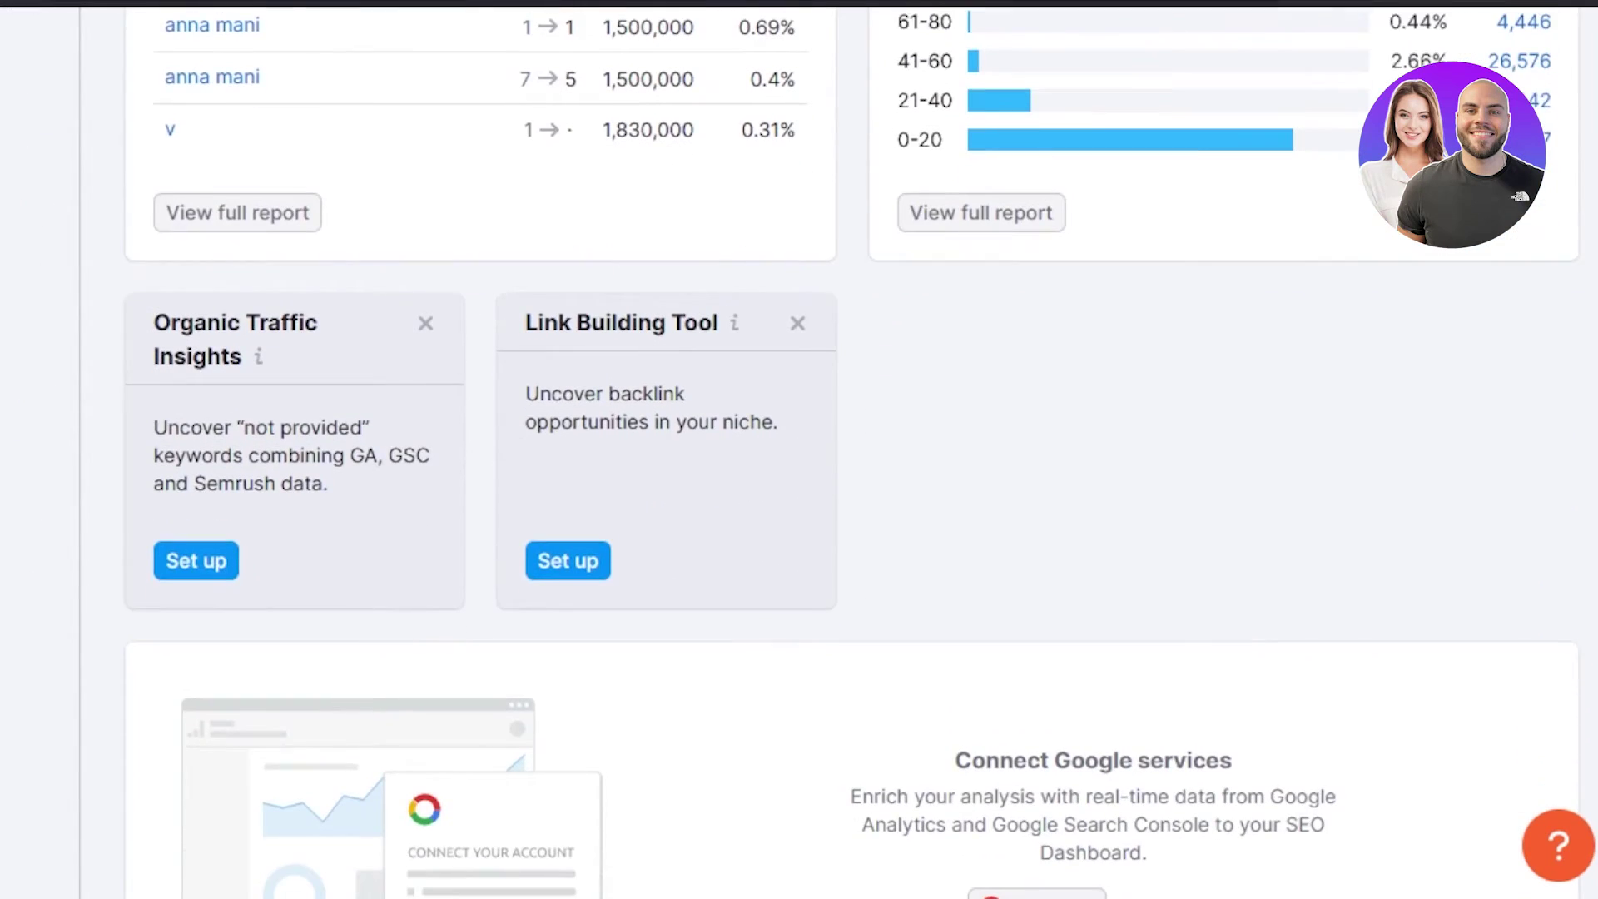
scroll(800, 450, down, 7)
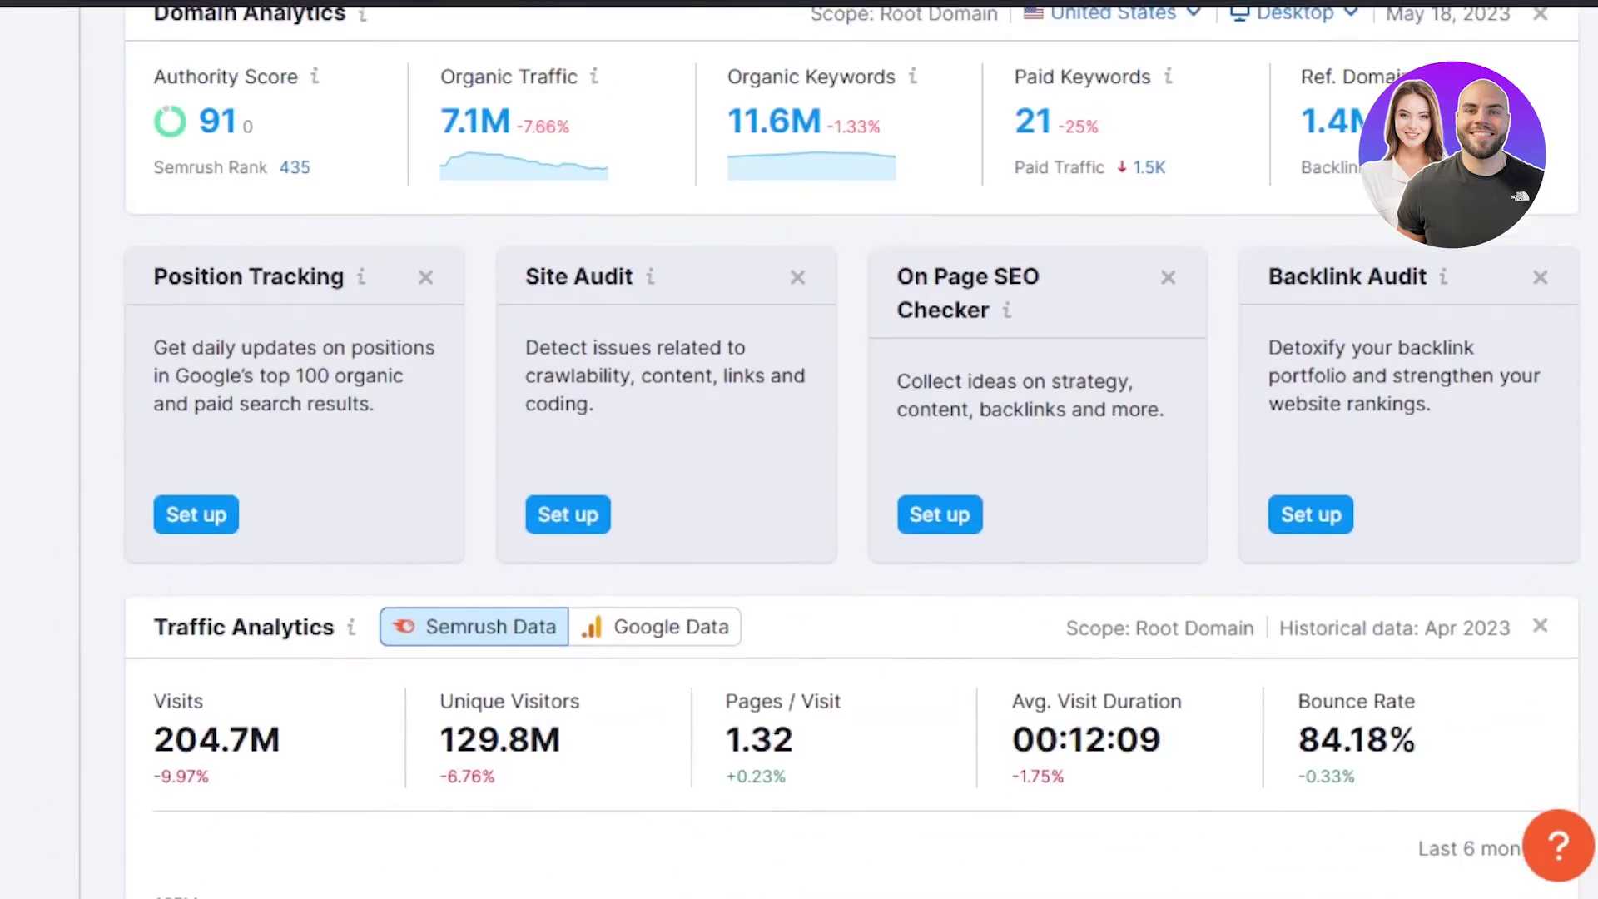
scroll(799, 449, up, 2)
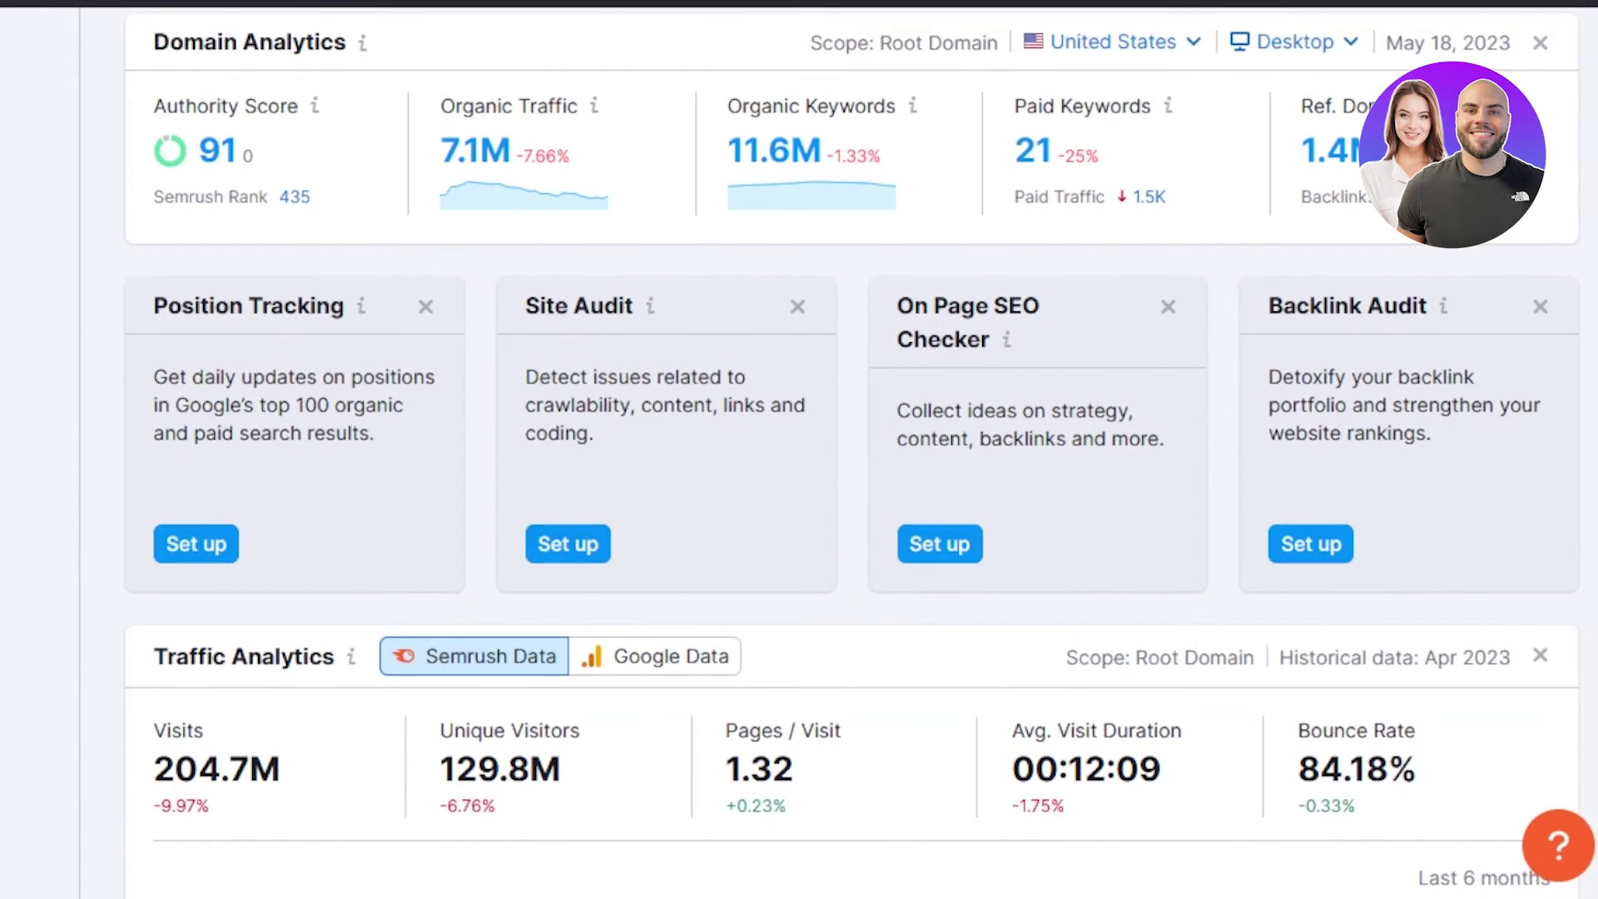
scroll(504, 677, up, 2)
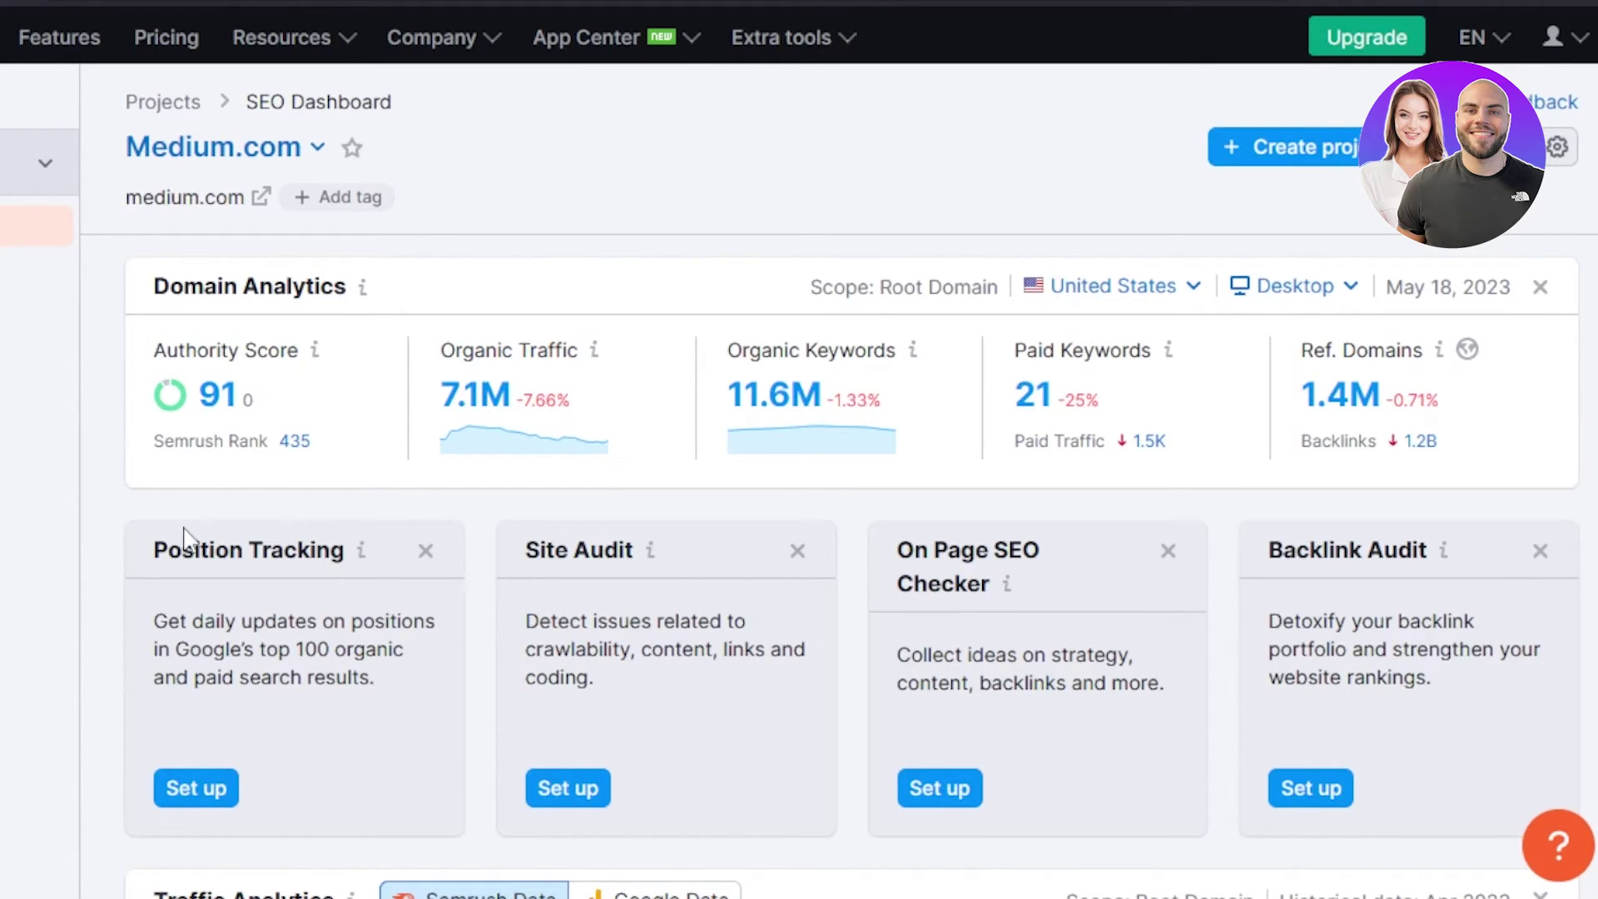
scroll(800, 500, down, 4)
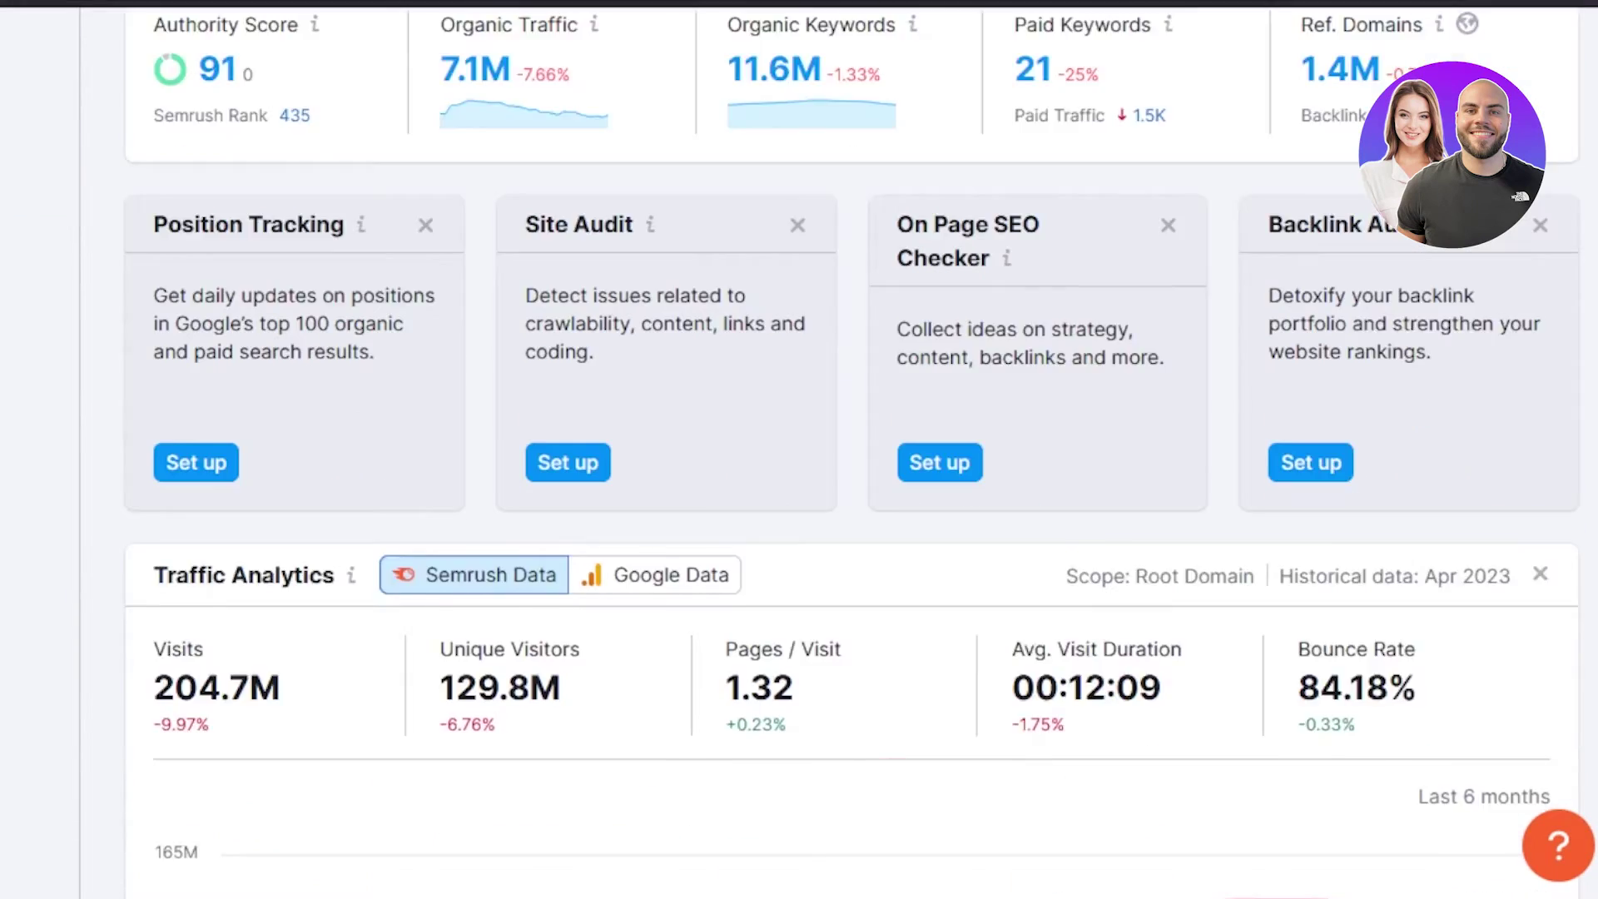
scroll(799, 501, down, 4)
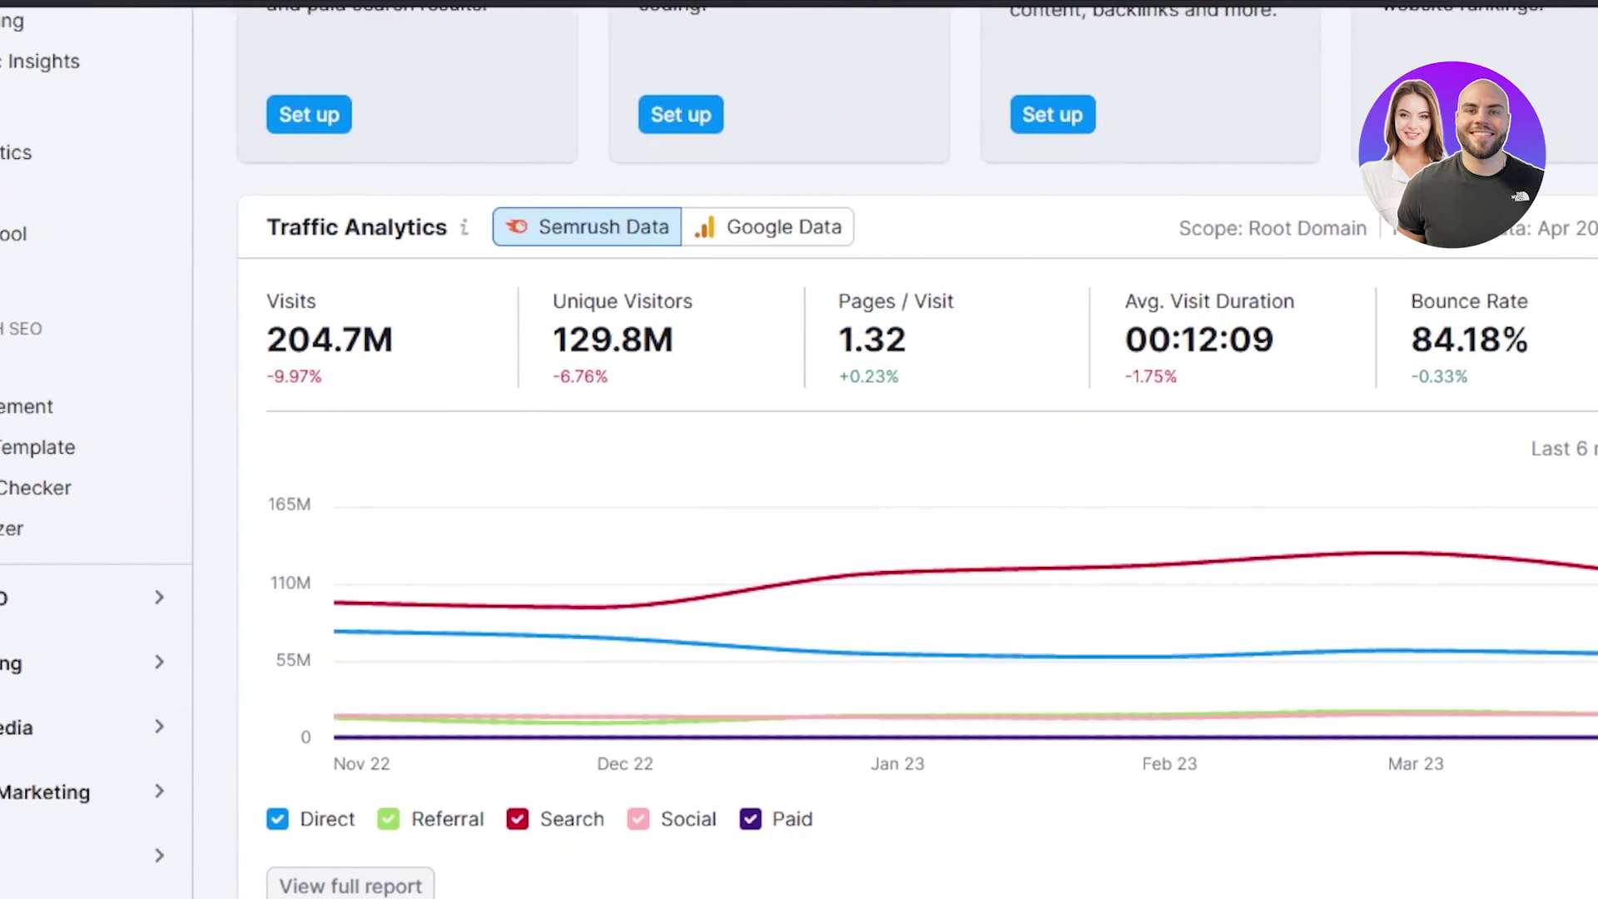
scroll(799, 450, down, 7)
scroll(799, 449, up, 10)
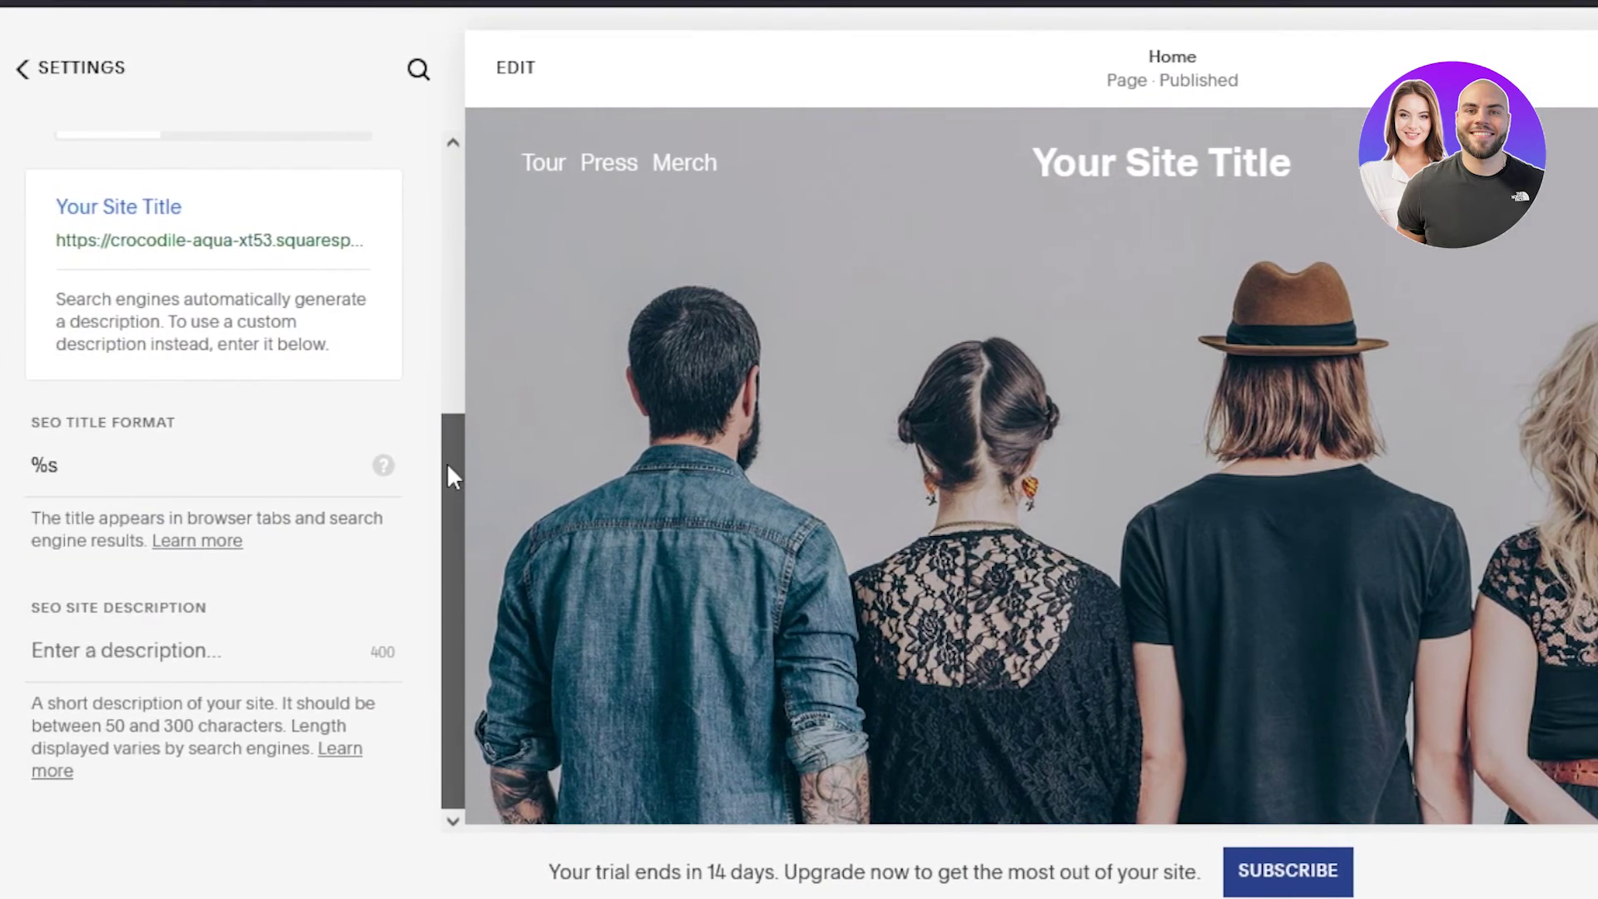
Switch to Squarespace and view the quick links and search appearance section of SEO Appearance
drag(446, 461, 446, 194)
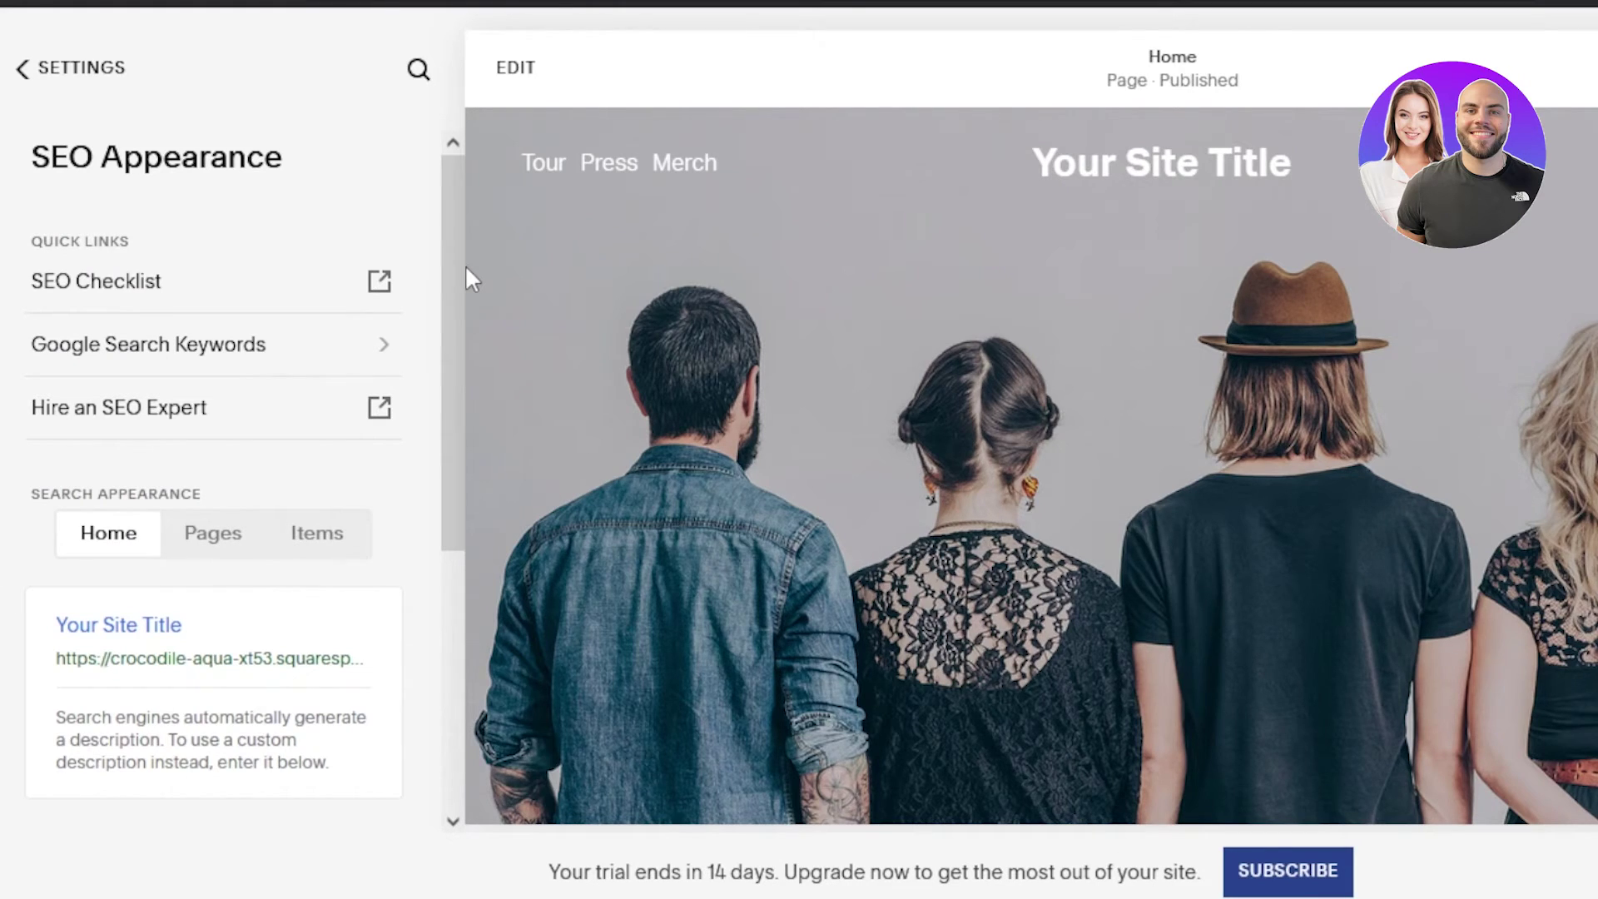
mouse_move(459, 241)
mouse_down()
mouse_move(453, 428)
mouse_move(454, 254)
mouse_up()
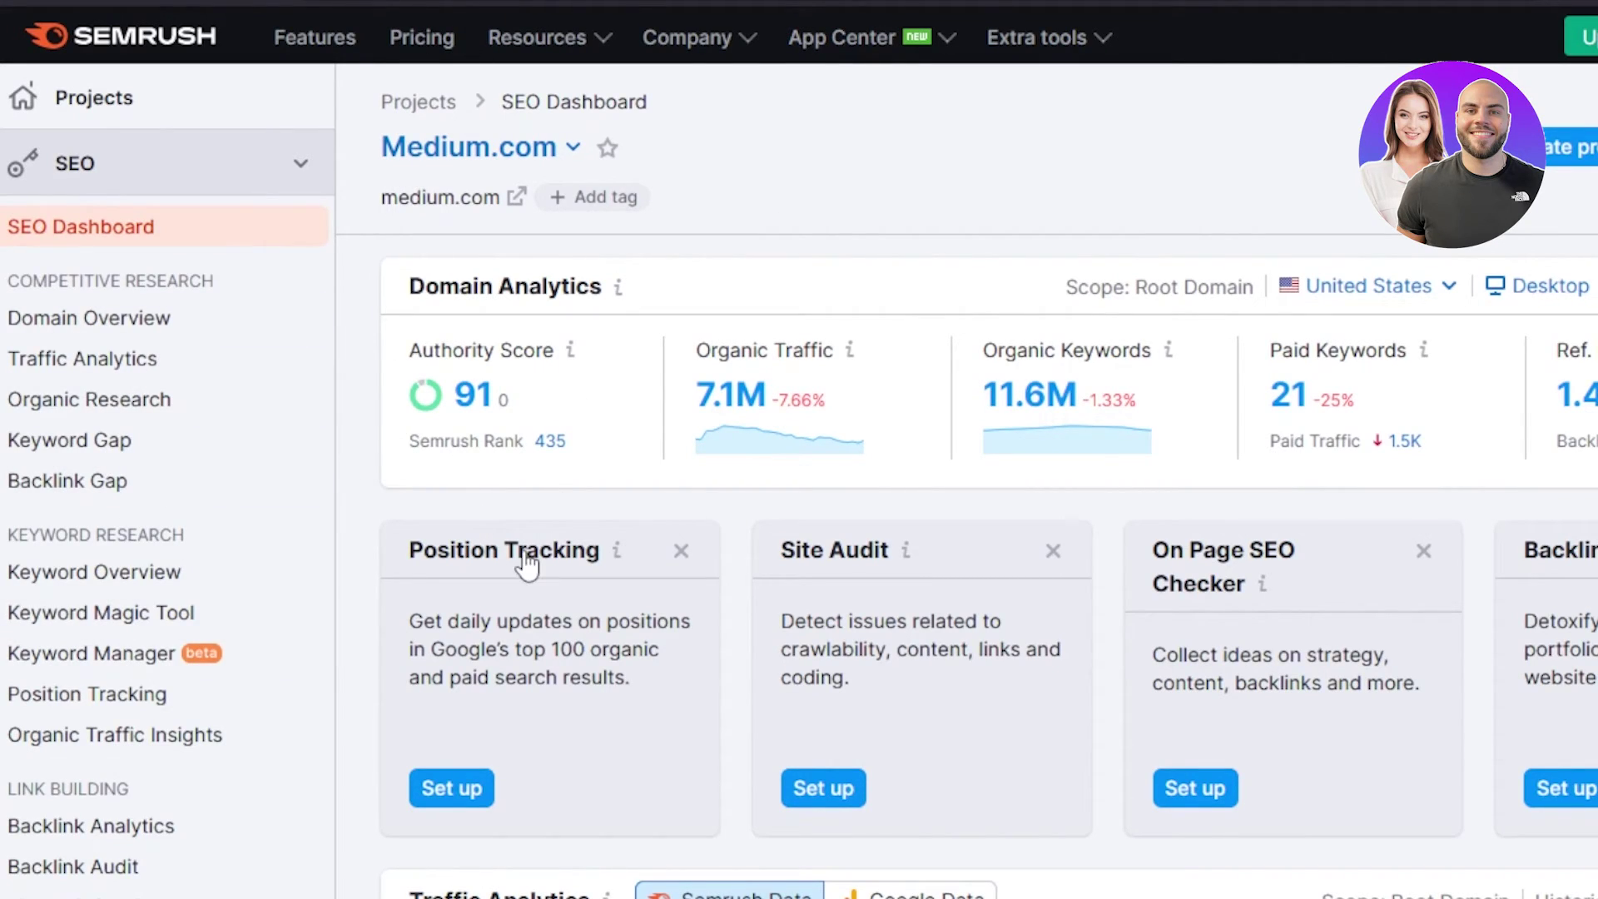
Switch to Semrush and review Medium.com's traffic, organic keyword and backlink reports on the SEO Dashboard again
scroll(1218, 526, down, 10)
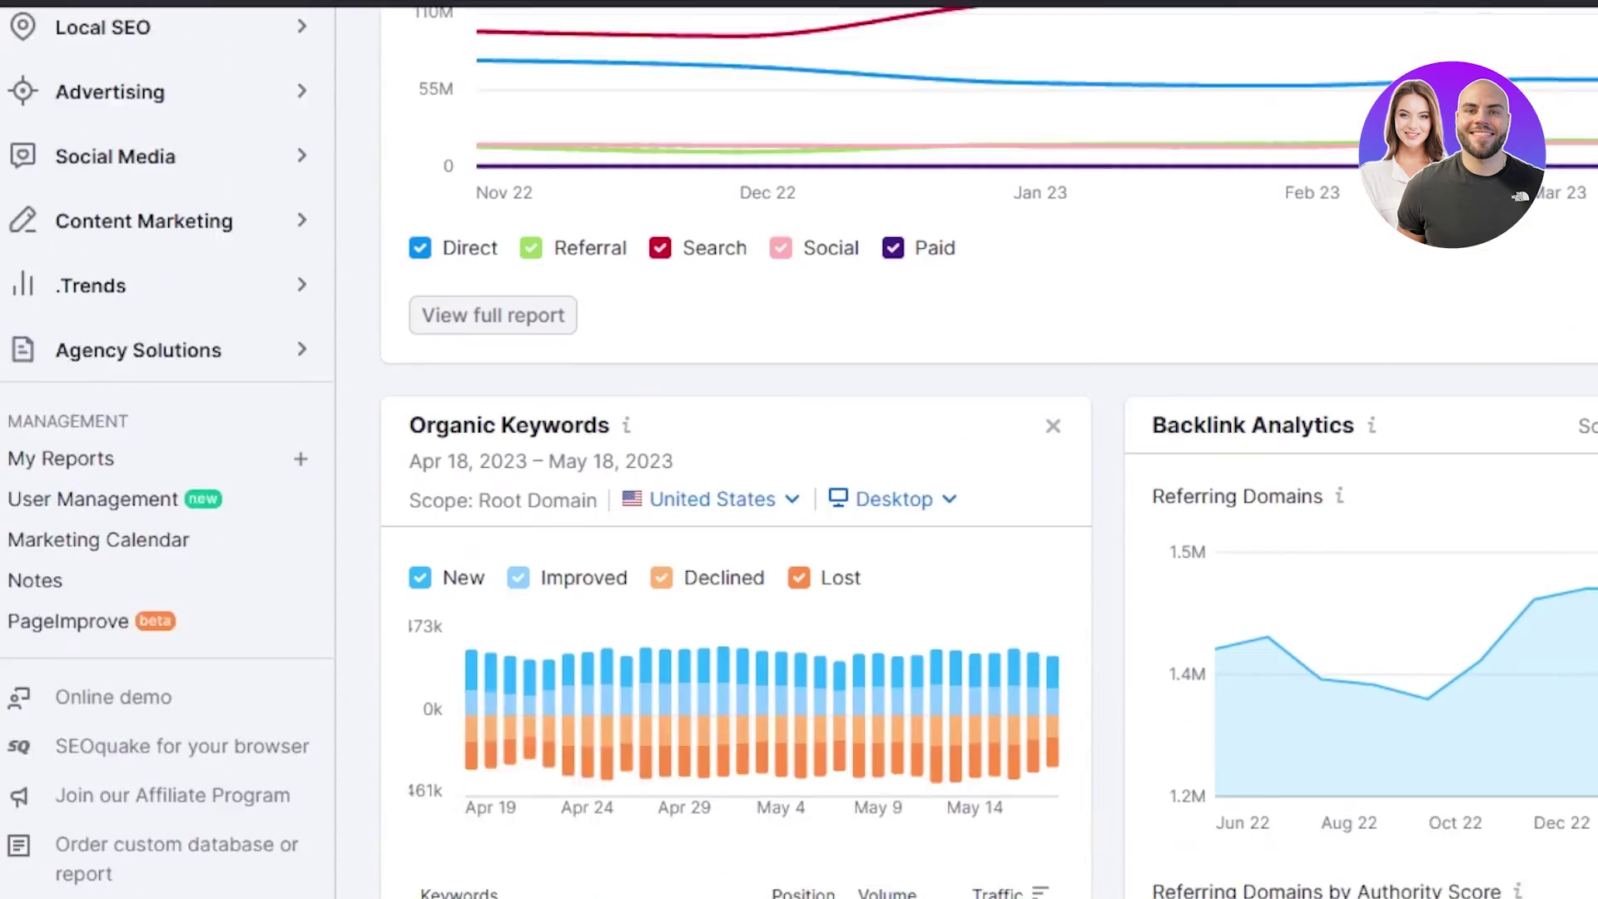
scroll(1219, 526, down, 2)
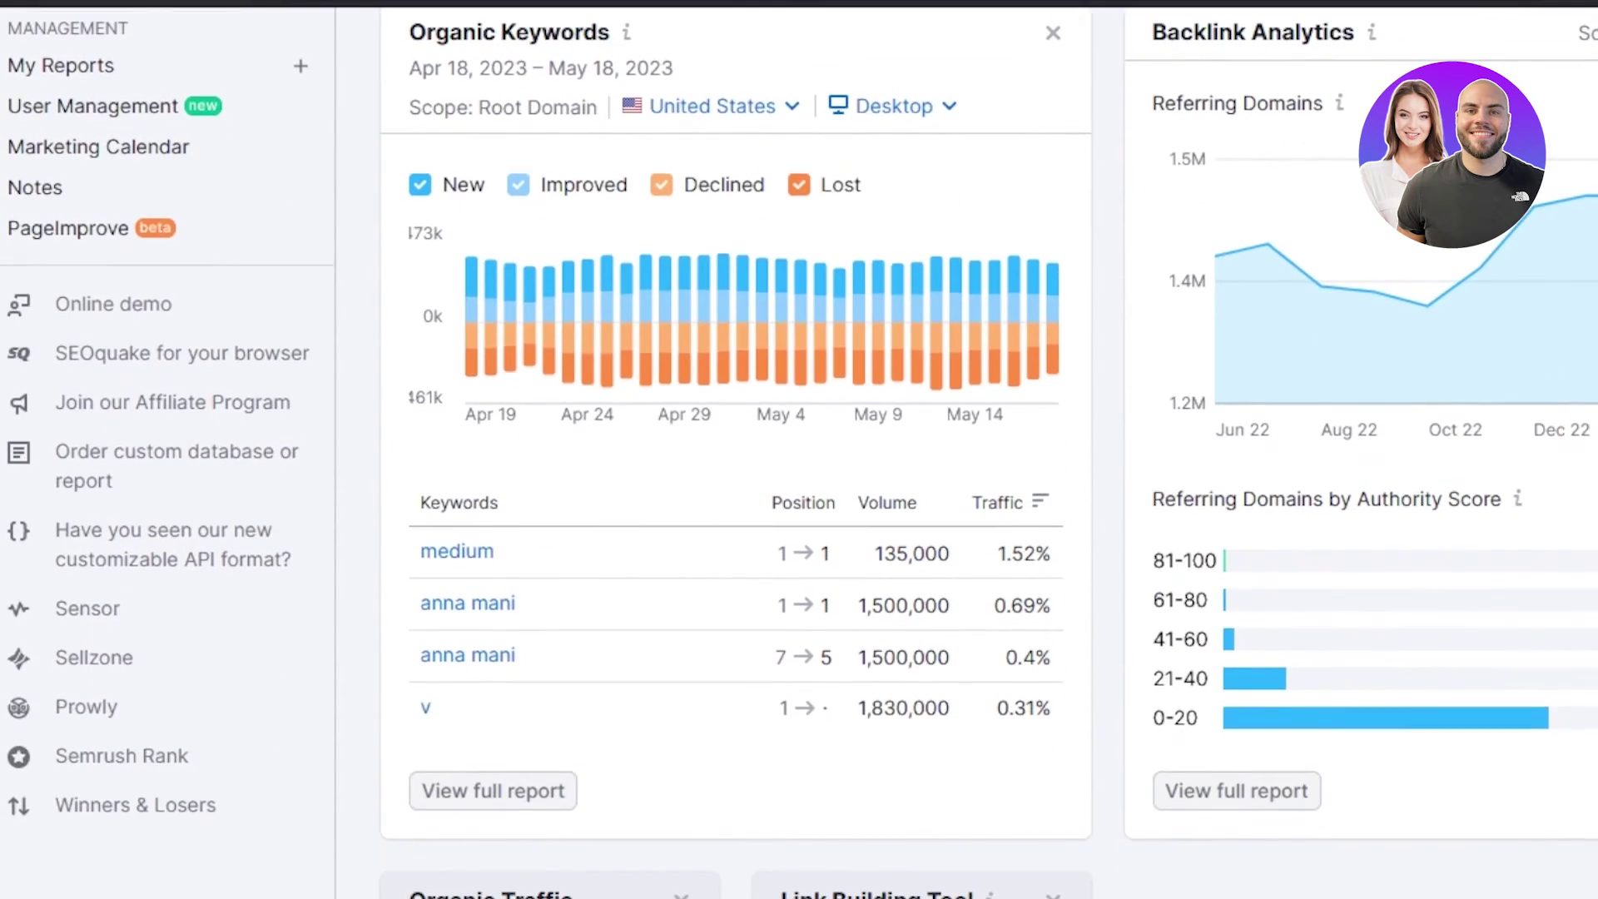
scroll(1218, 526, up, 10)
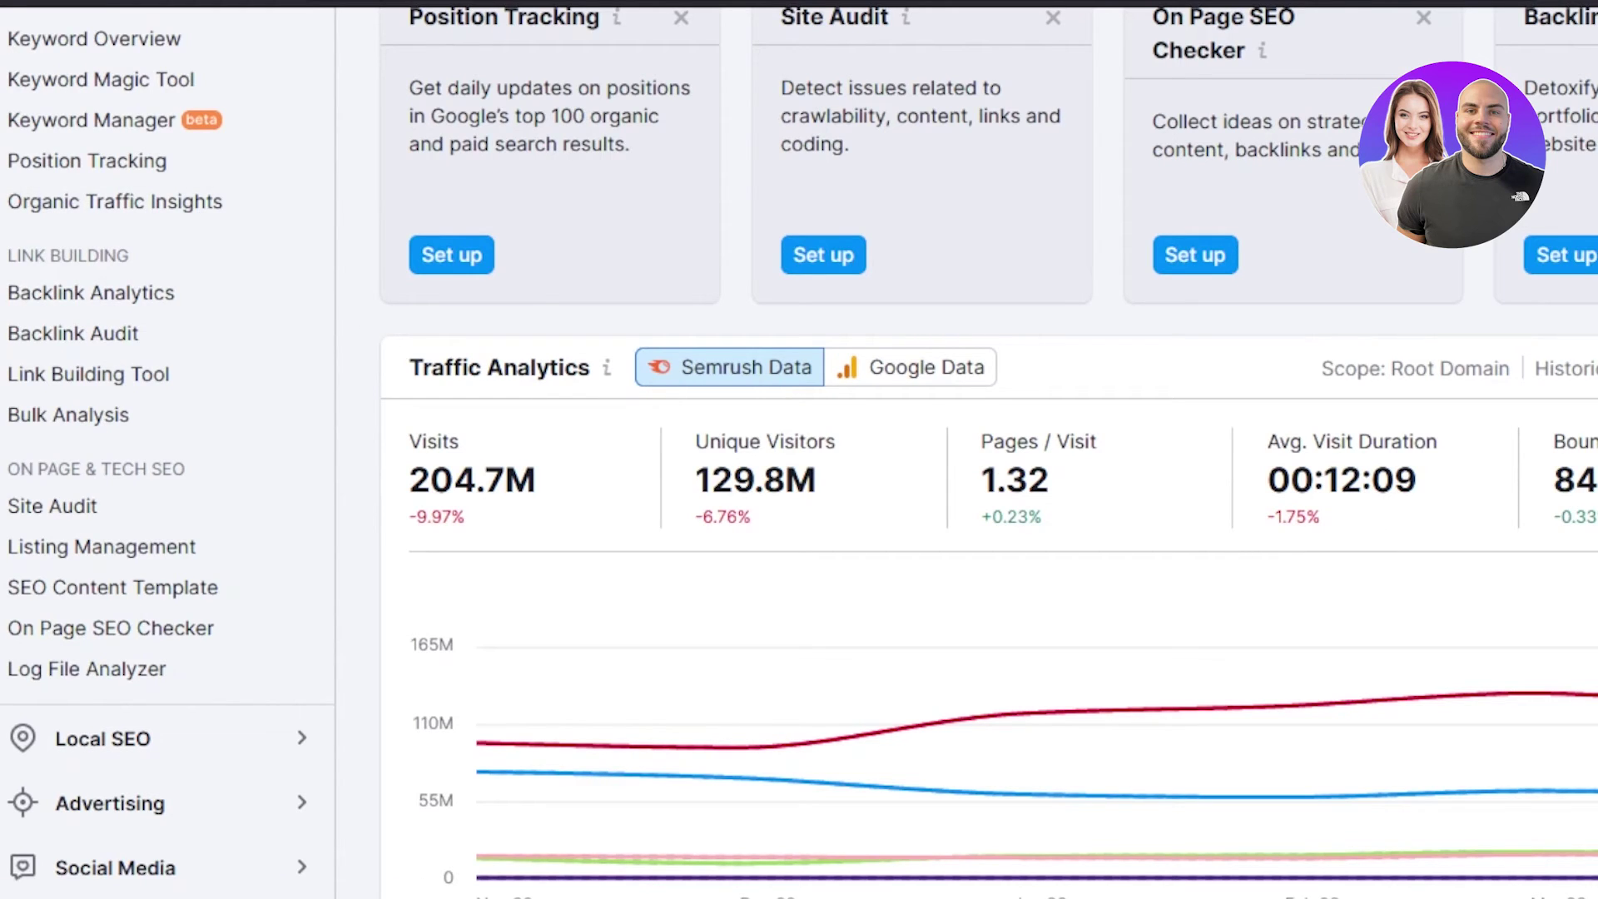
scroll(988, 450, up, 5)
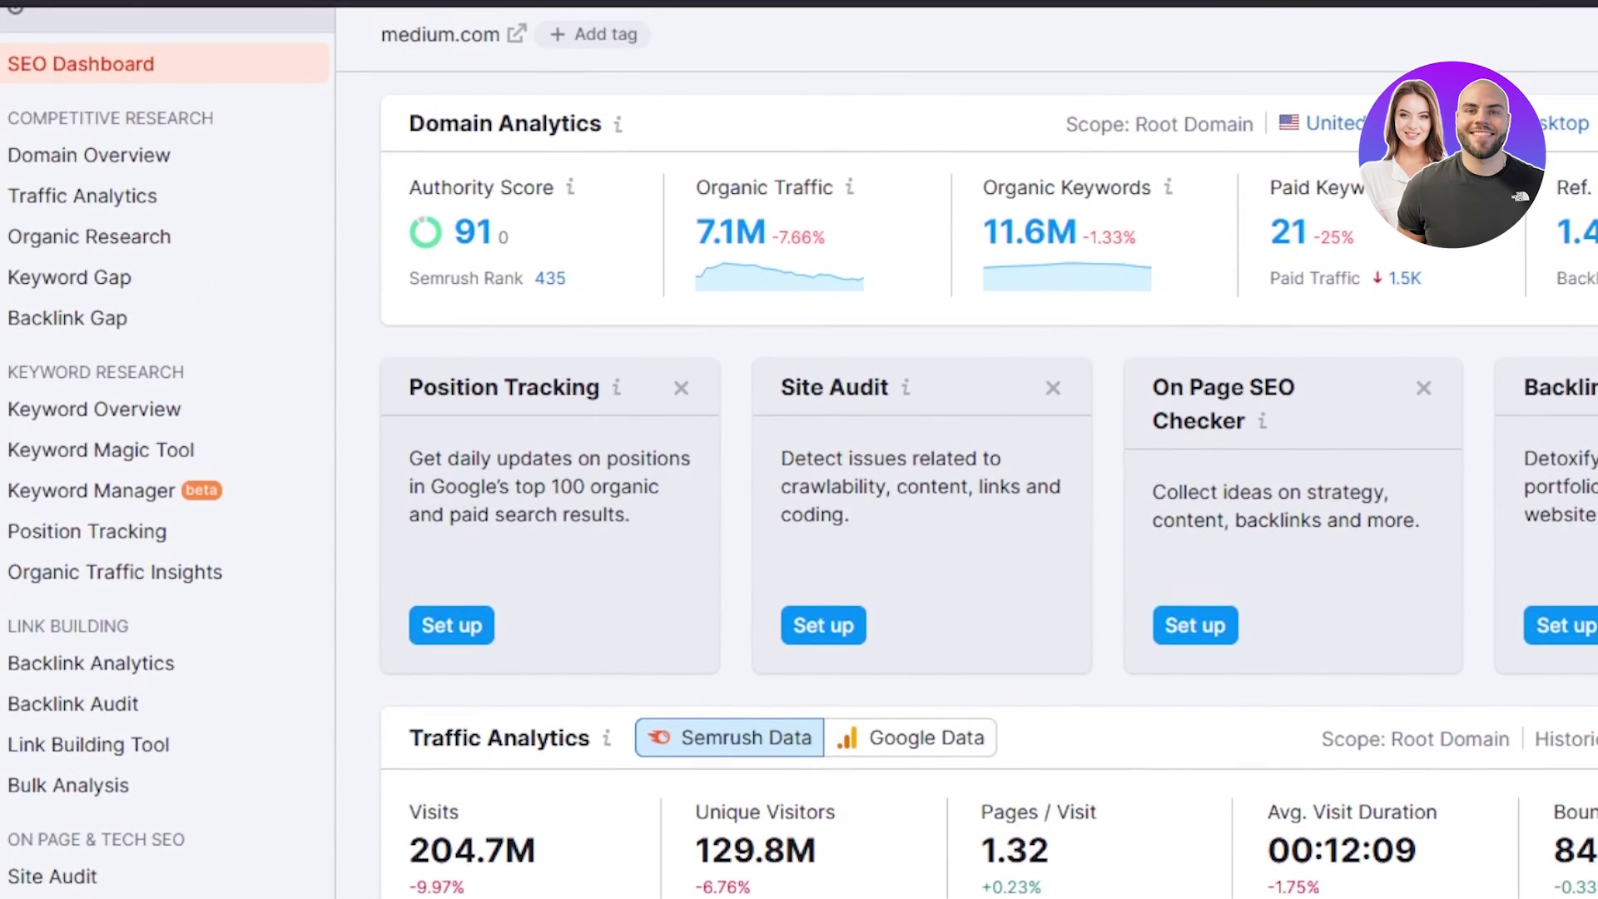
scroll(990, 449, up, 2)
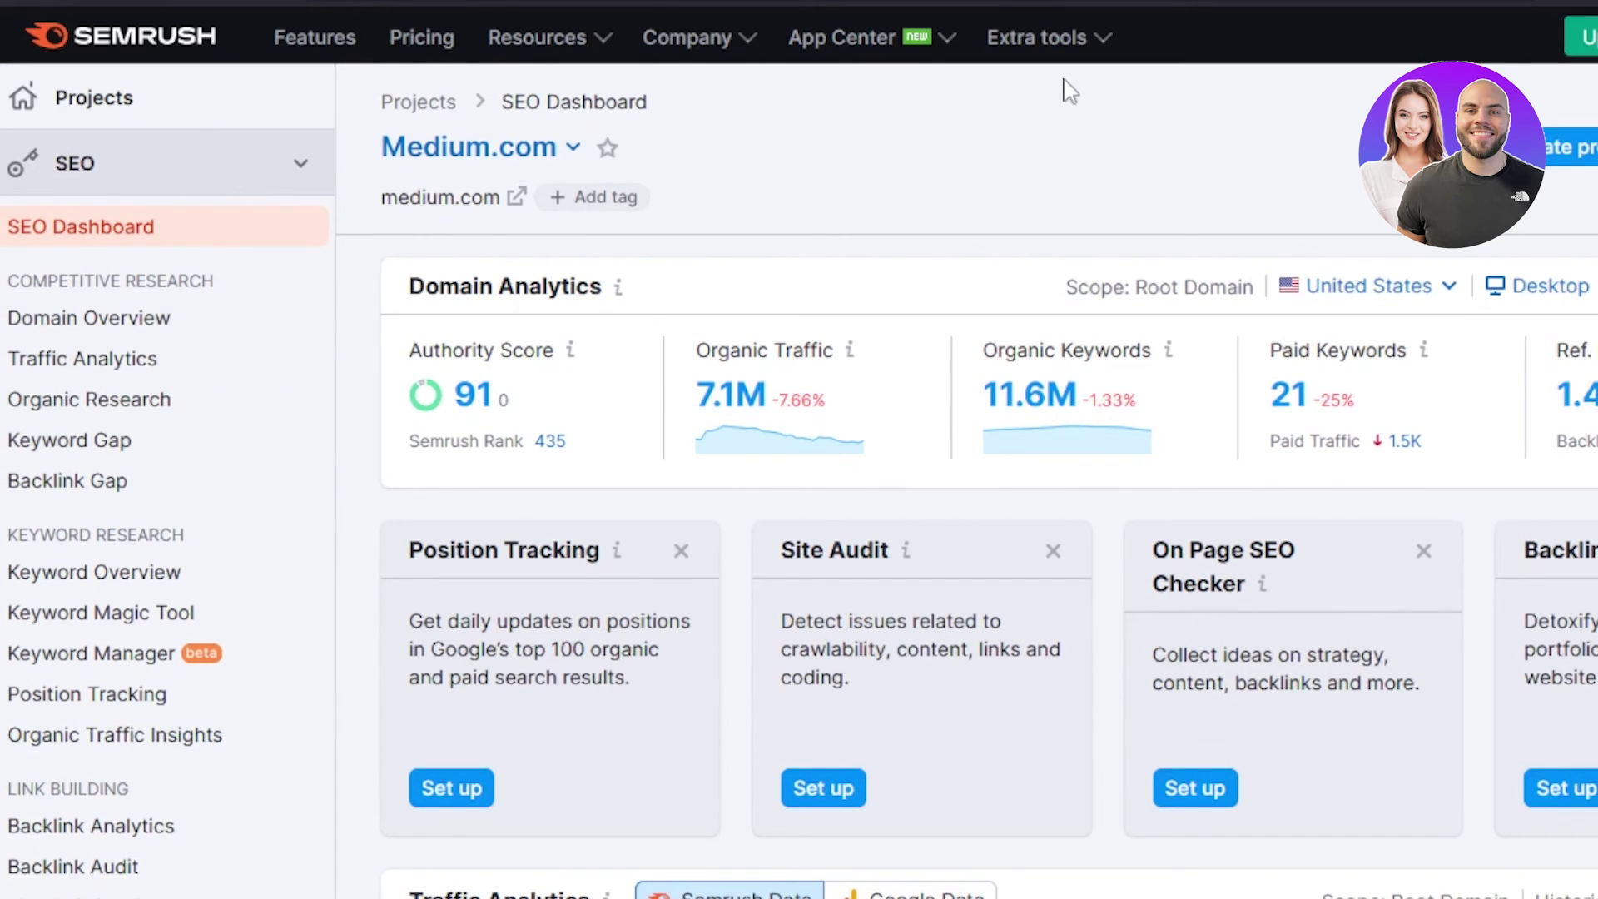
scroll(988, 500, down, 15)
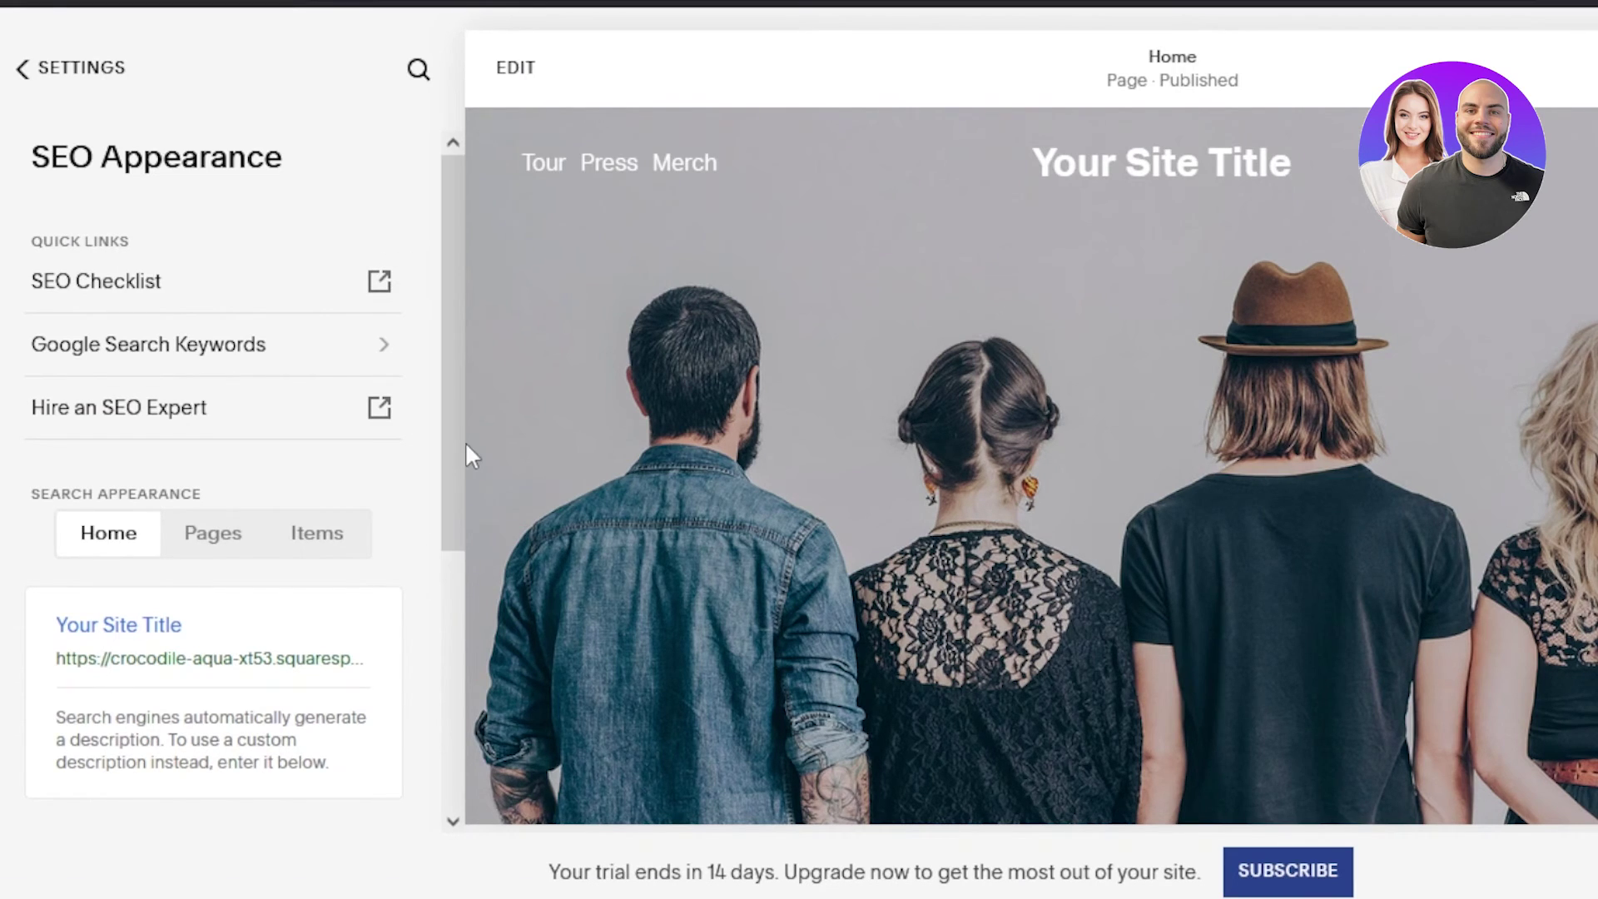
Switch back to Squarespace and browse the home page preview down to the Upcoming Dates section
drag(452, 396, 469, 341)
scroll(1032, 466, down, 20)
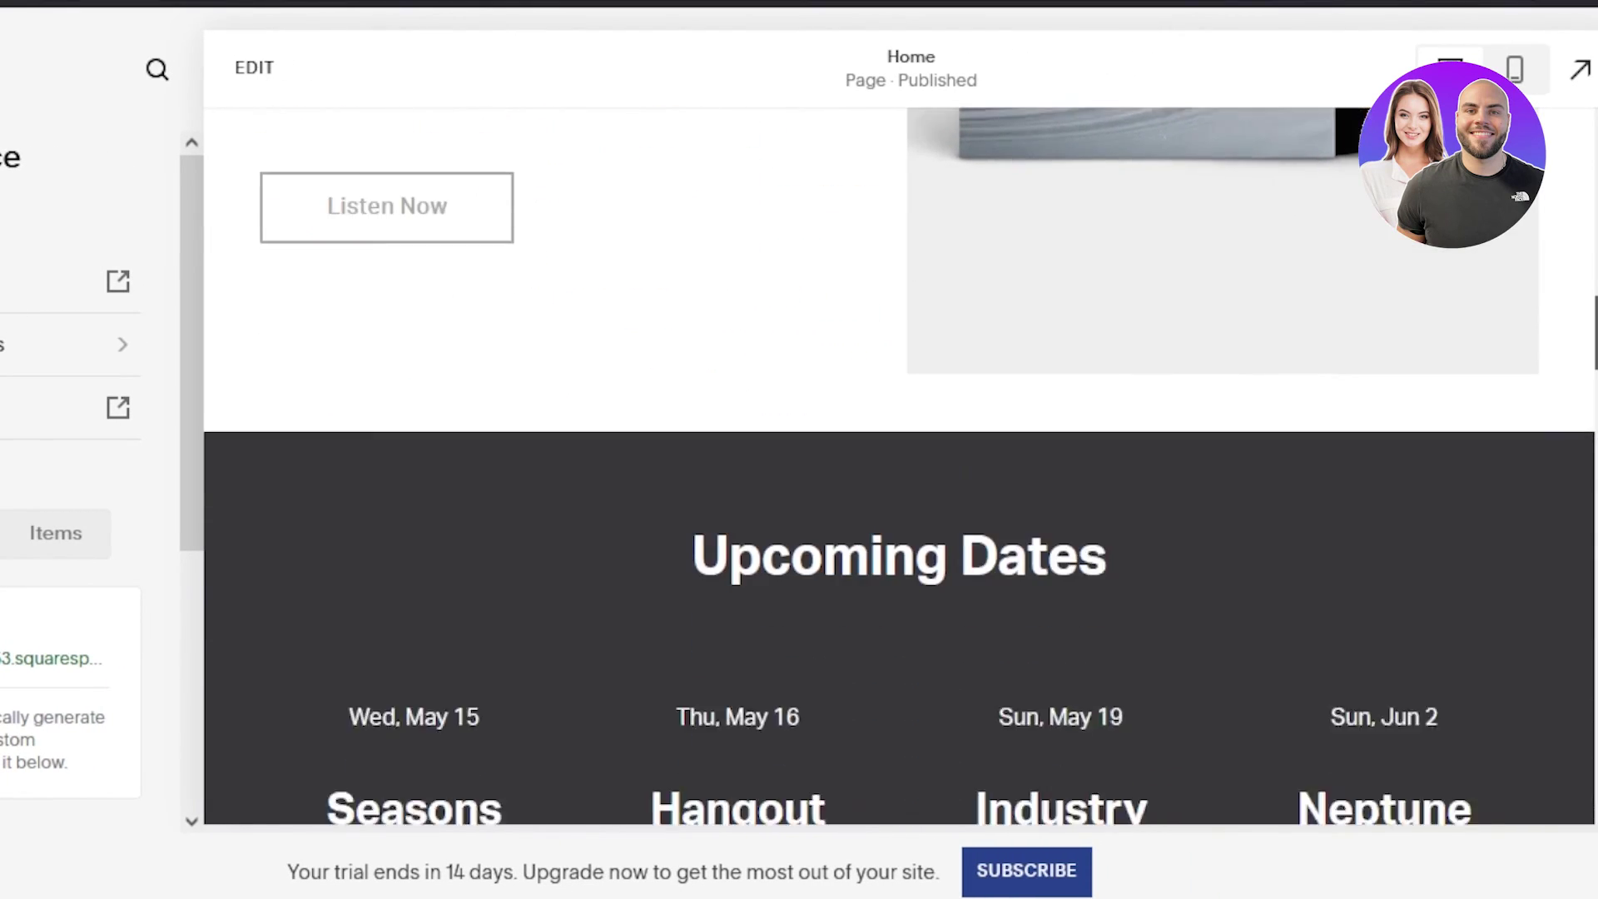
Look through the home page preview from the header through the album, Upcoming Dates, Merch and Press sections, and return to the header
scroll(900, 465, down, 10)
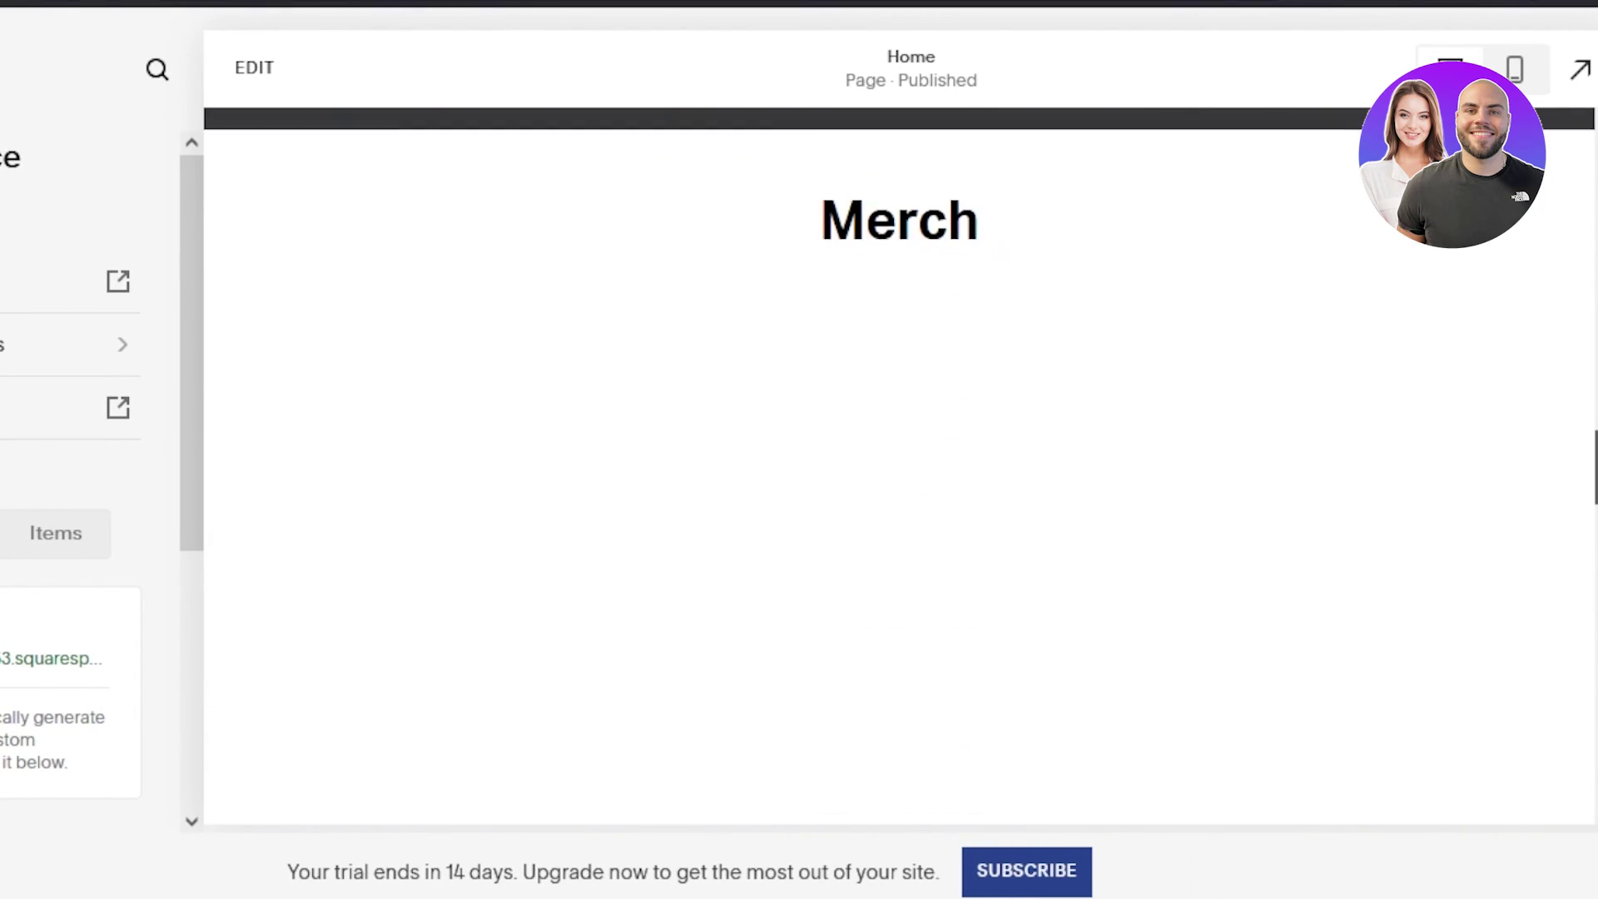
scroll(899, 466, up, 8)
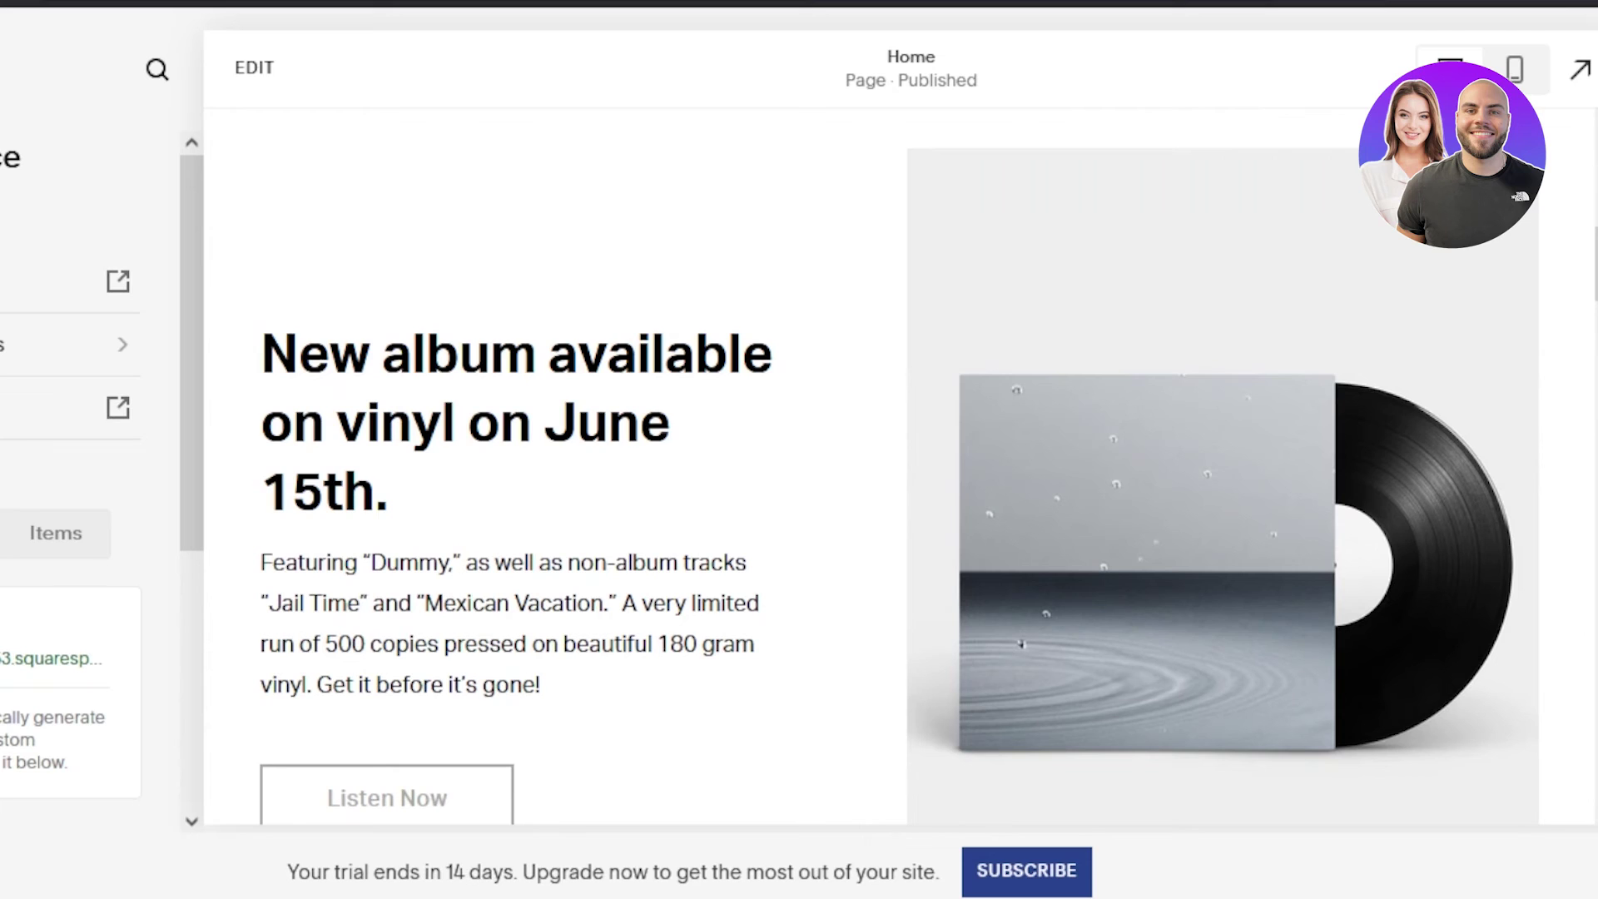
scroll(899, 467, up, 6)
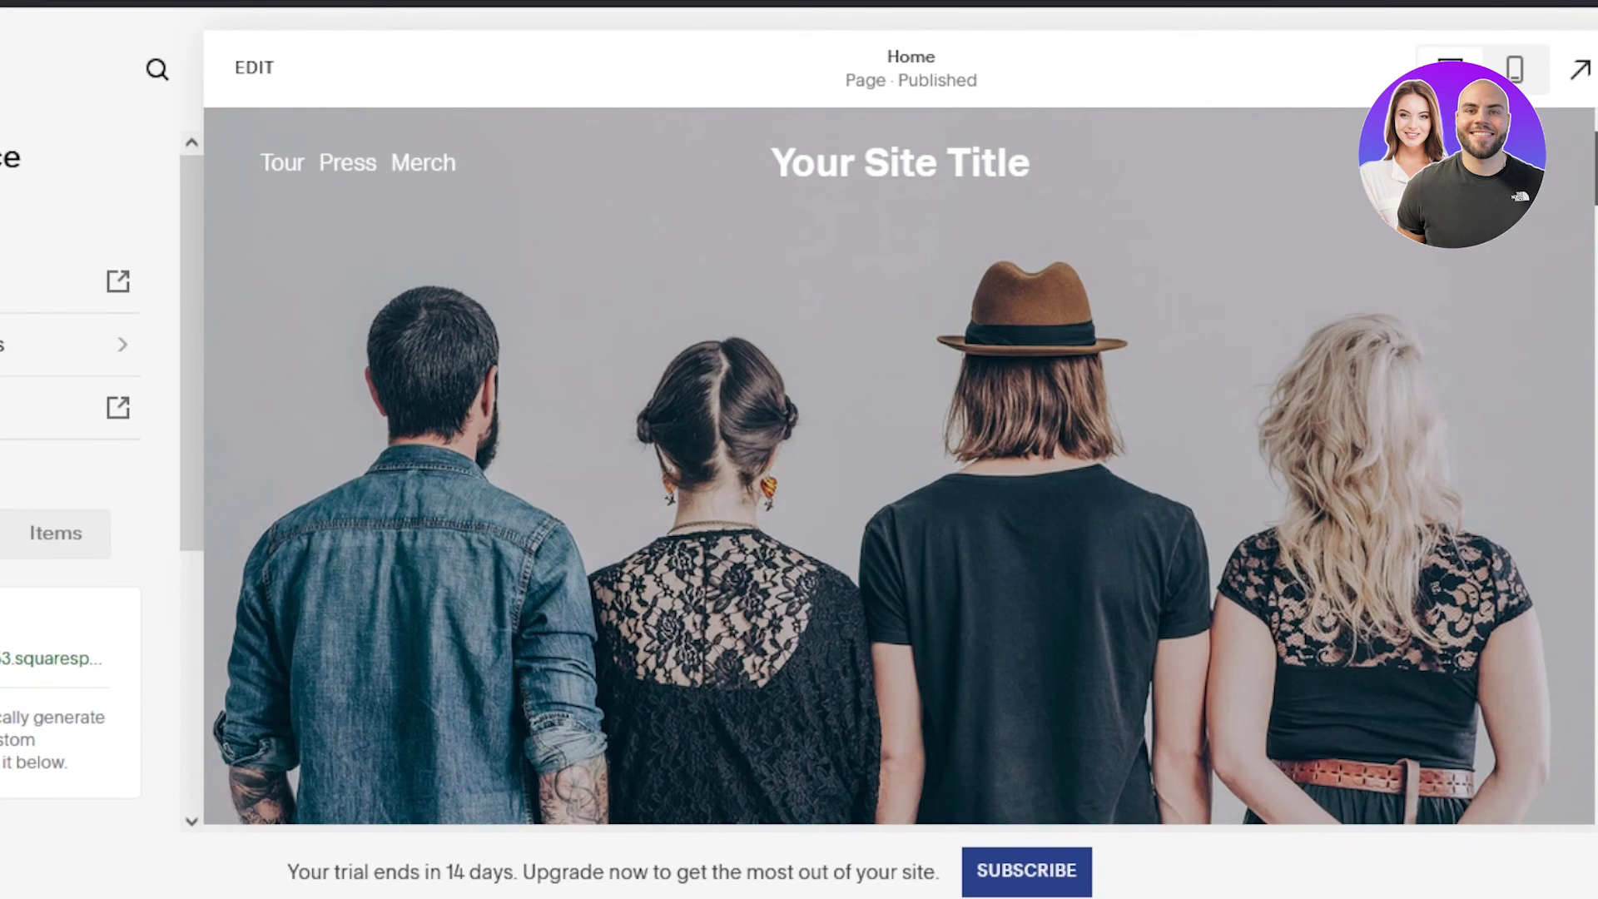
scroll(899, 467, down, 8)
scroll(900, 466, down, 10)
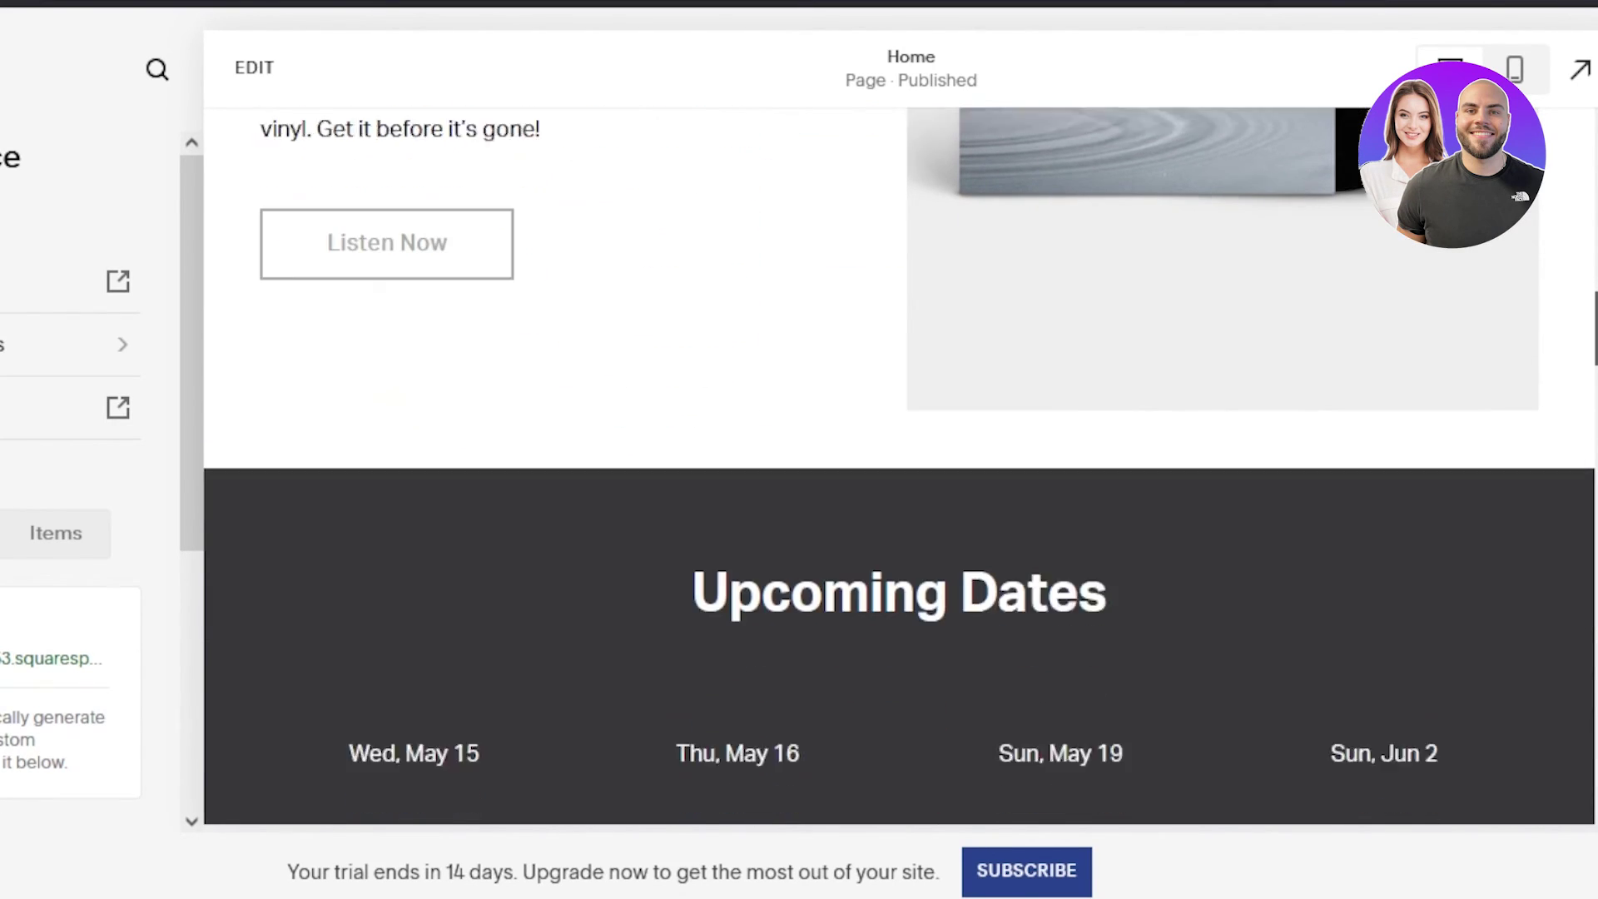
scroll(899, 467, down, 12)
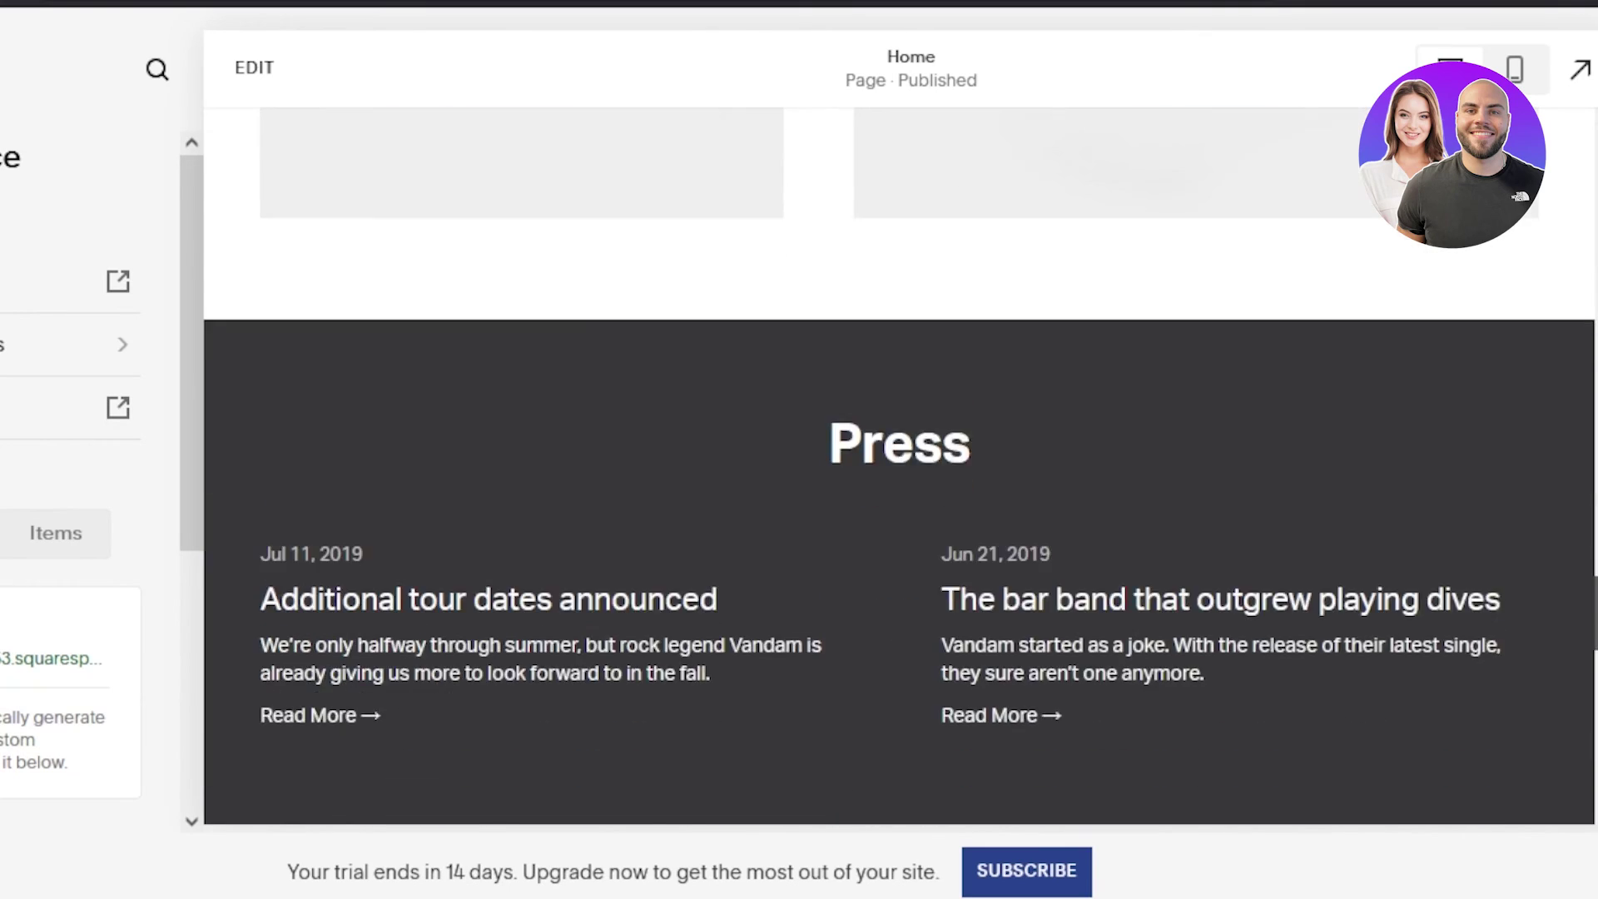
scroll(899, 466, down, 6)
drag(1594, 774, 1590, 178)
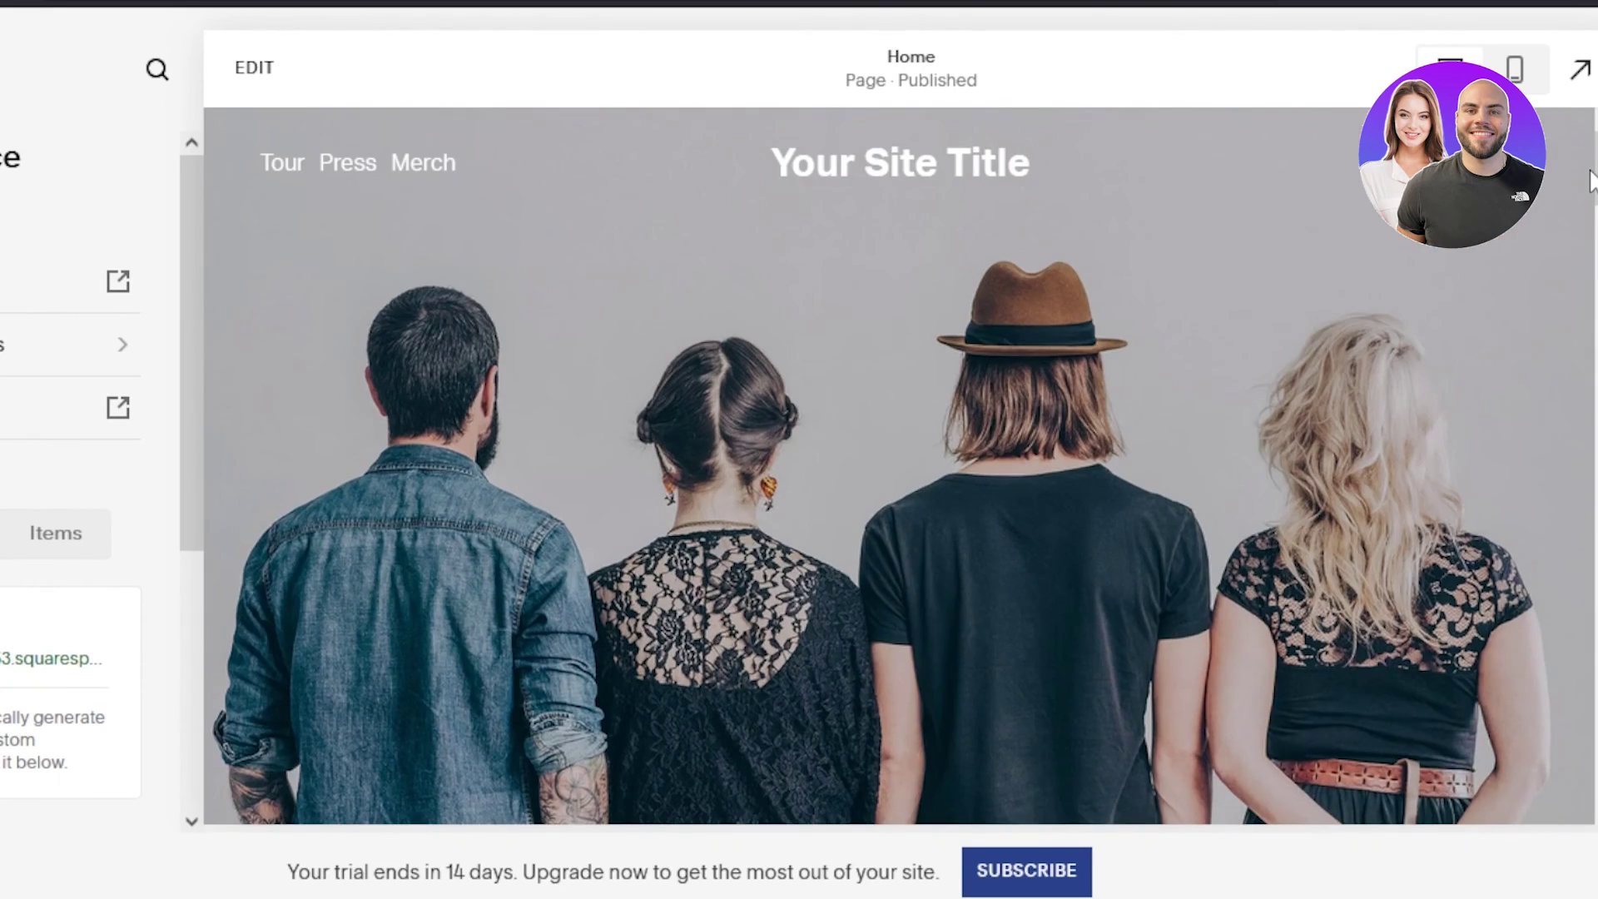